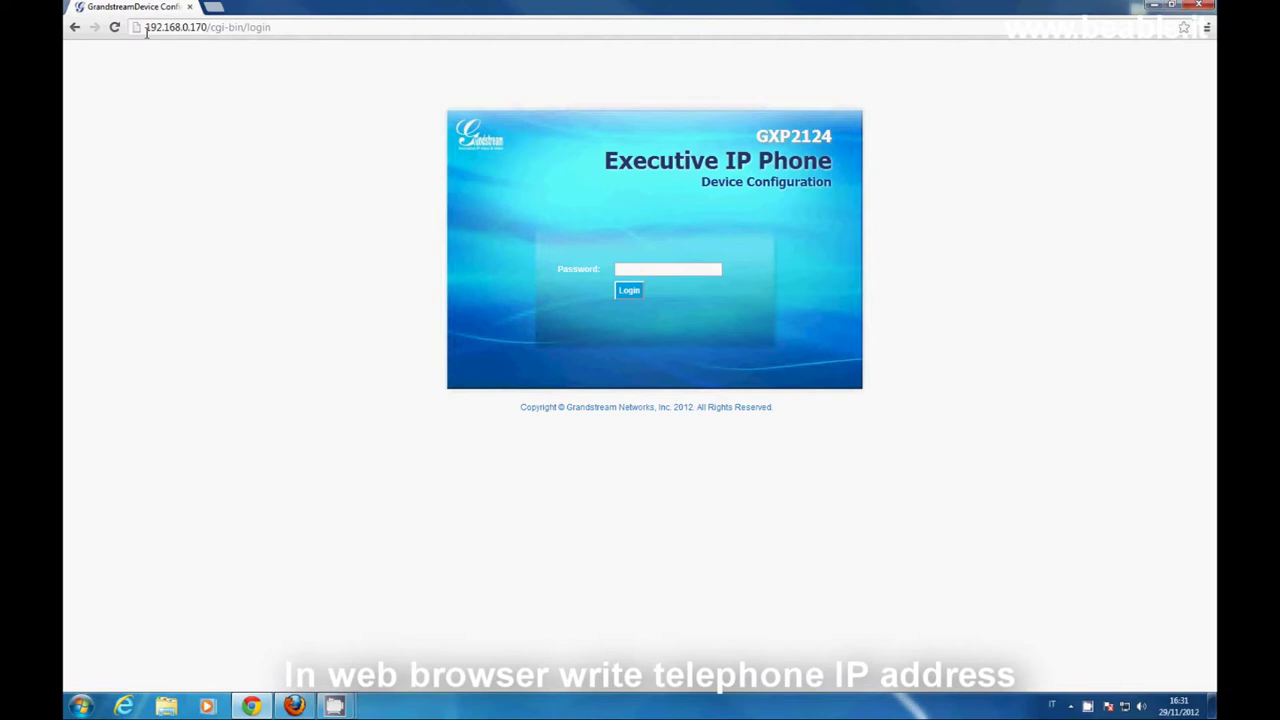
- Log in to the phone's web configuration using the default password
{"action": "left_click_drag", "start_coordinate": [146, 27], "coordinate": [209, 28]}
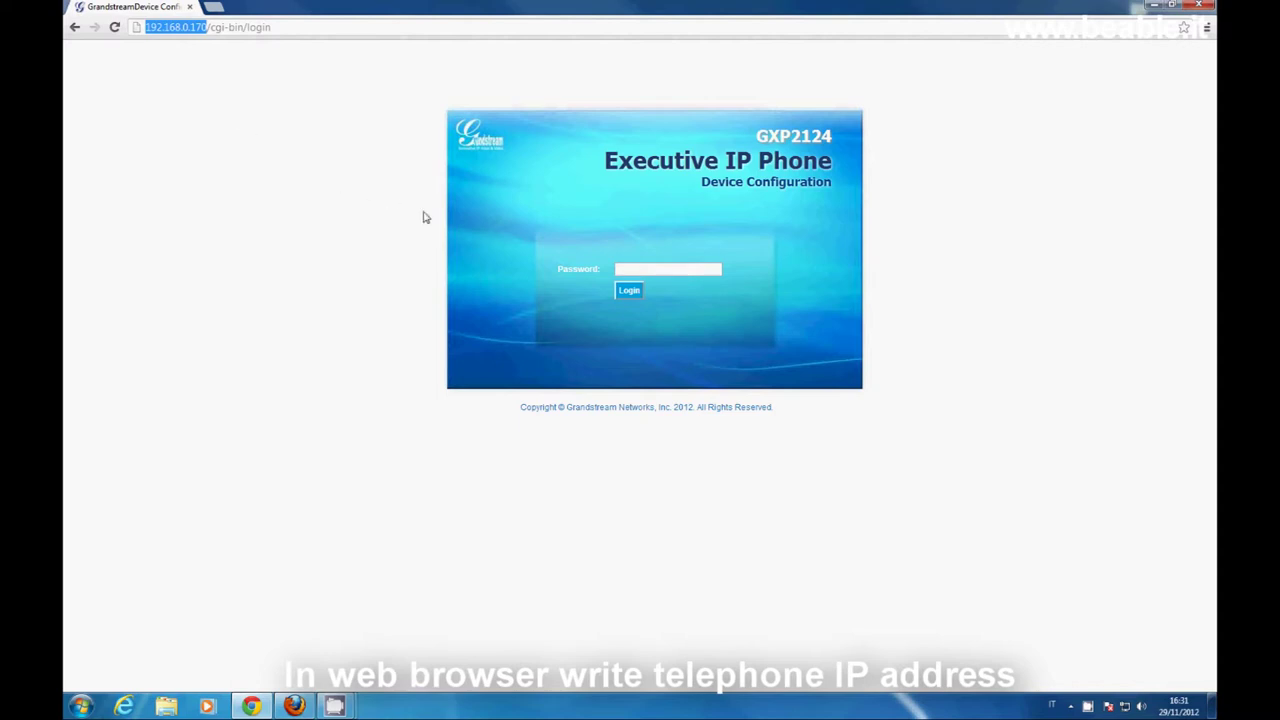
{"action": "left_click", "coordinate": [628, 270]}
{"action": "type", "text": "adm"}
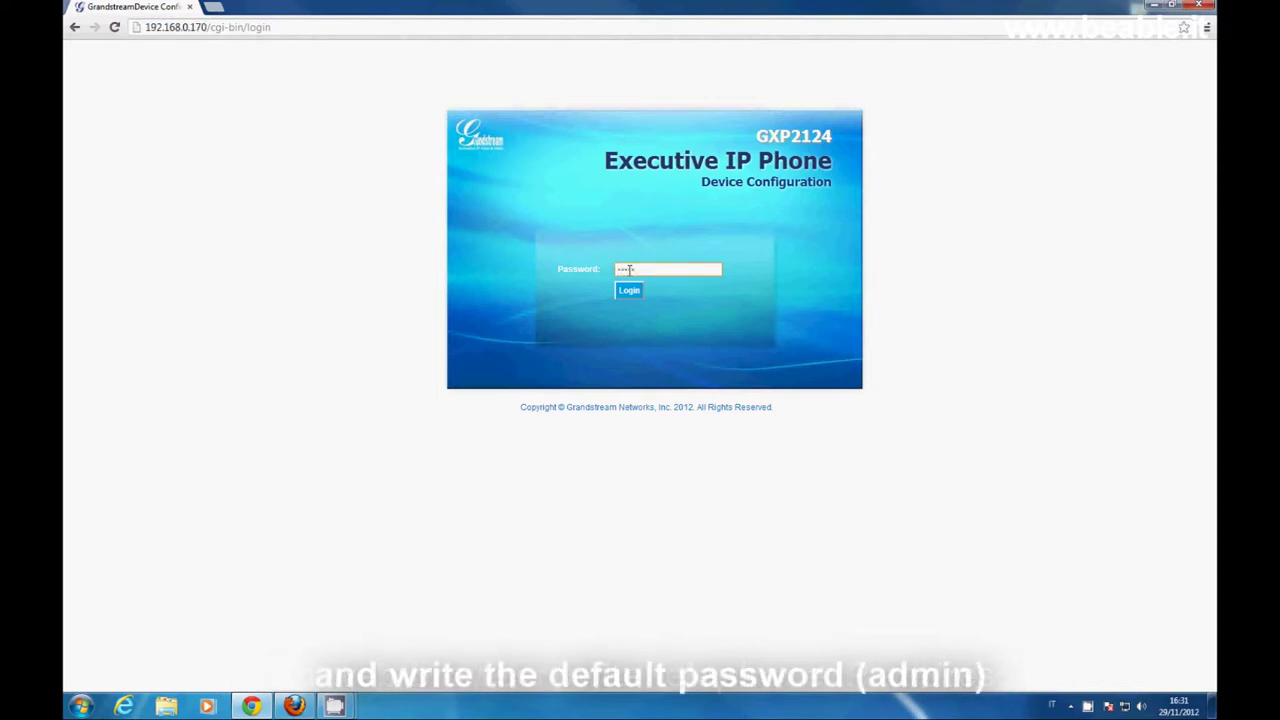
{"action": "type", "text": "in"}
{"action": "left_click", "coordinate": [629, 291]}
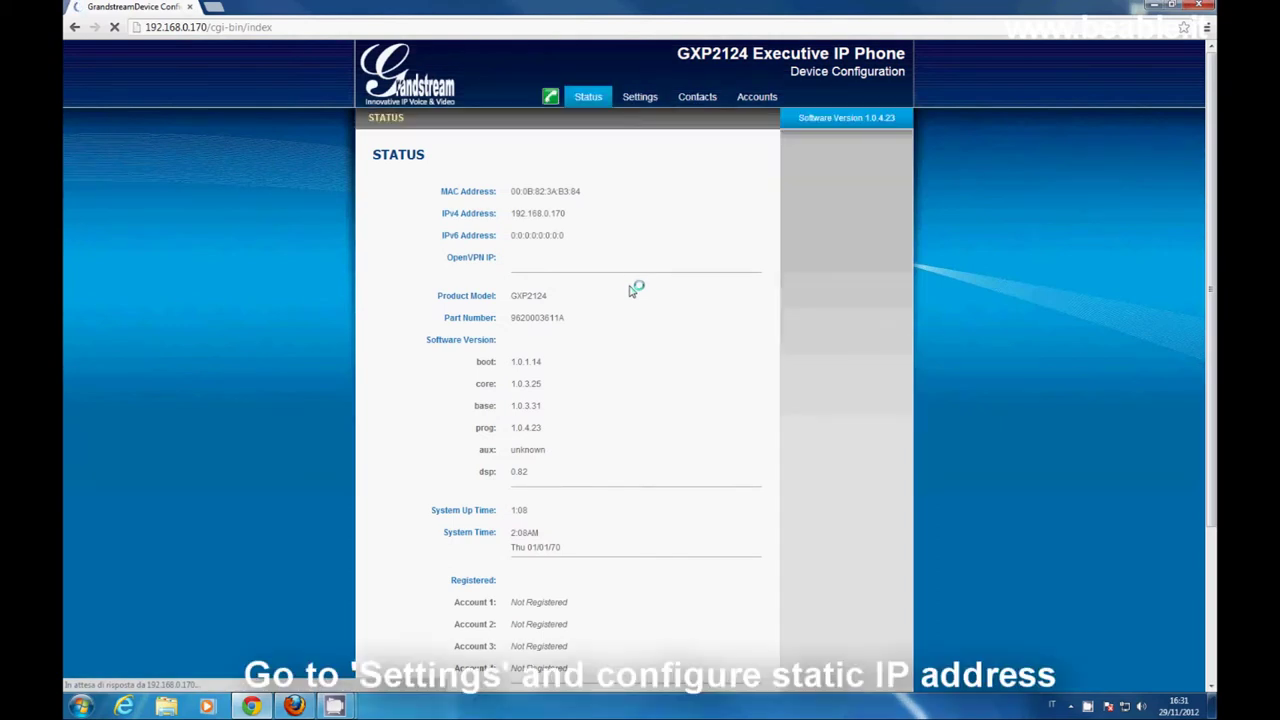
- In Basic Settings, set the static gateway to 192.168.0.2
{"action": "left_click", "coordinate": [639, 99]}
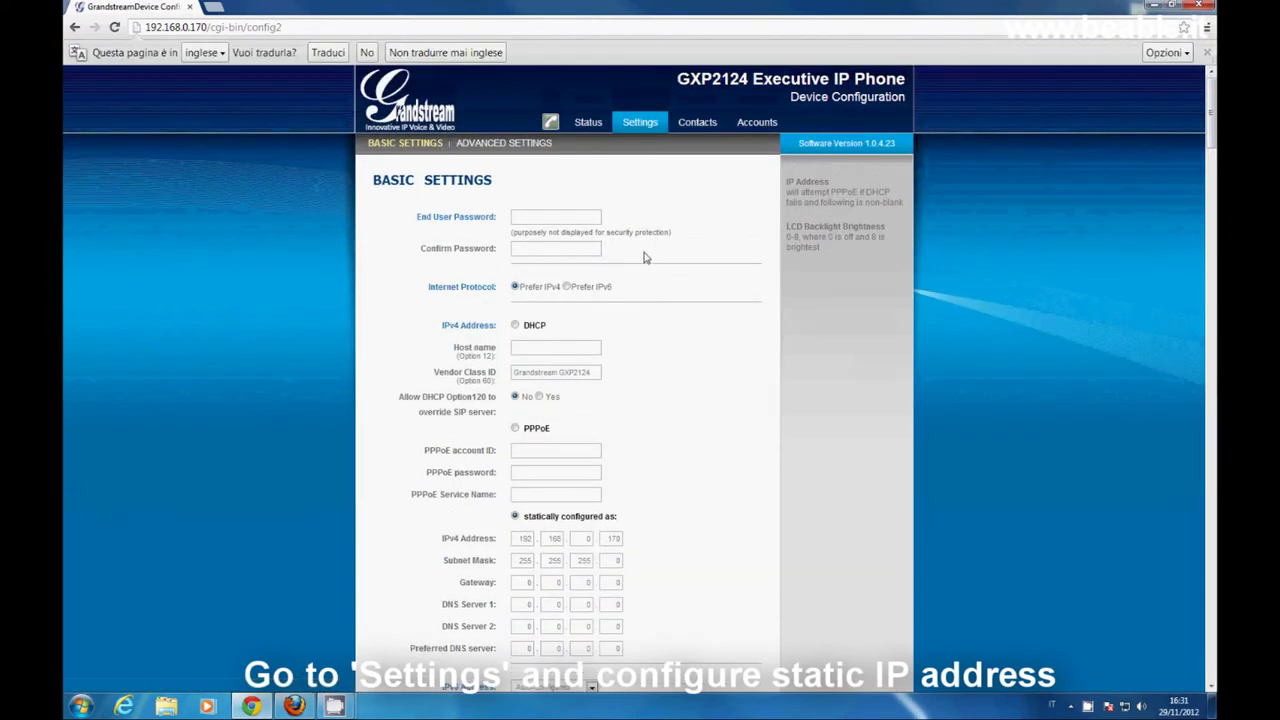
{"action": "scroll", "coordinate": [644, 257], "scroll_direction": "down", "scroll_amount": 3}
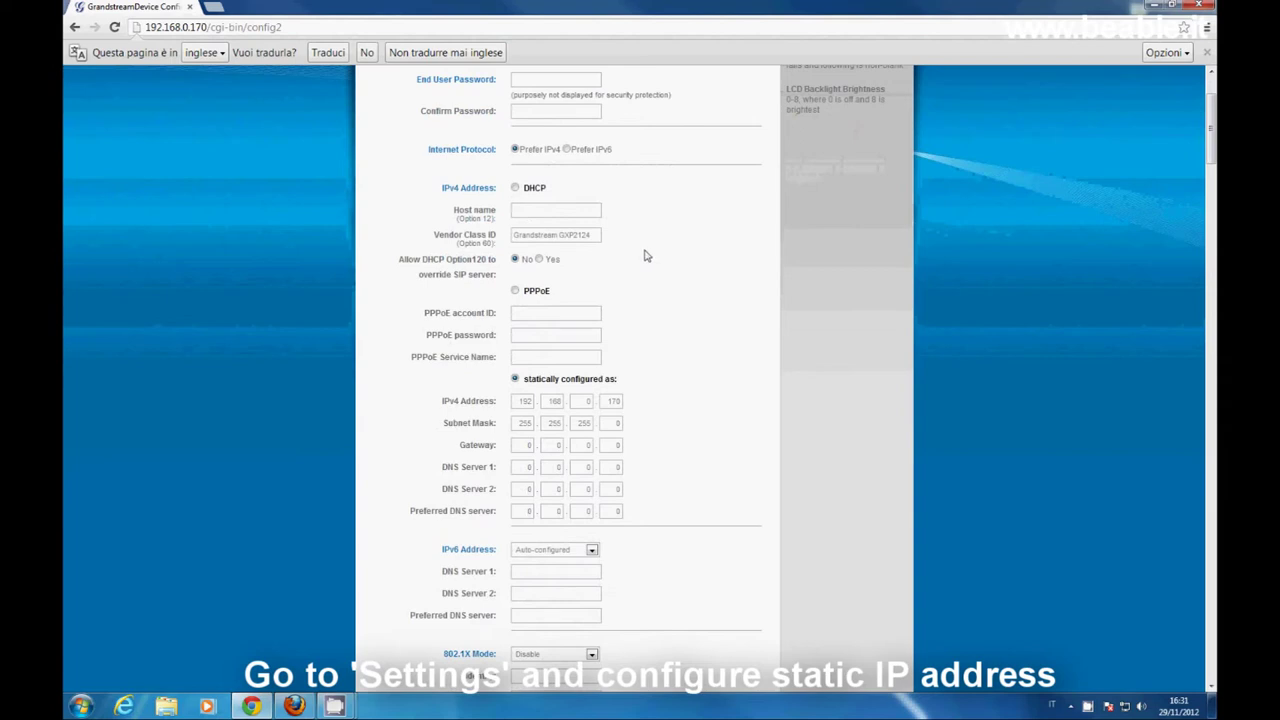
{"action": "scroll", "coordinate": [644, 257], "scroll_direction": "down", "scroll_amount": 2}
{"action": "left_click_drag", "start_coordinate": [522, 310], "coordinate": [620, 311]}
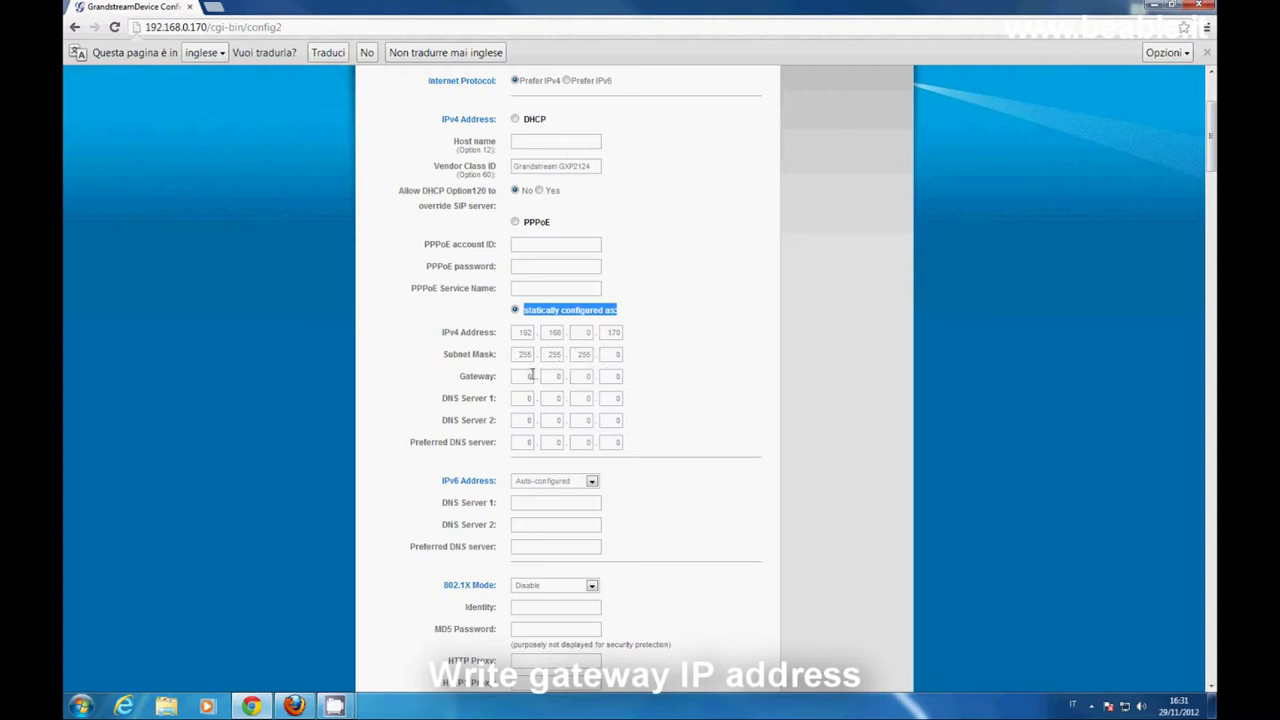
{"action": "left_click", "coordinate": [528, 376]}
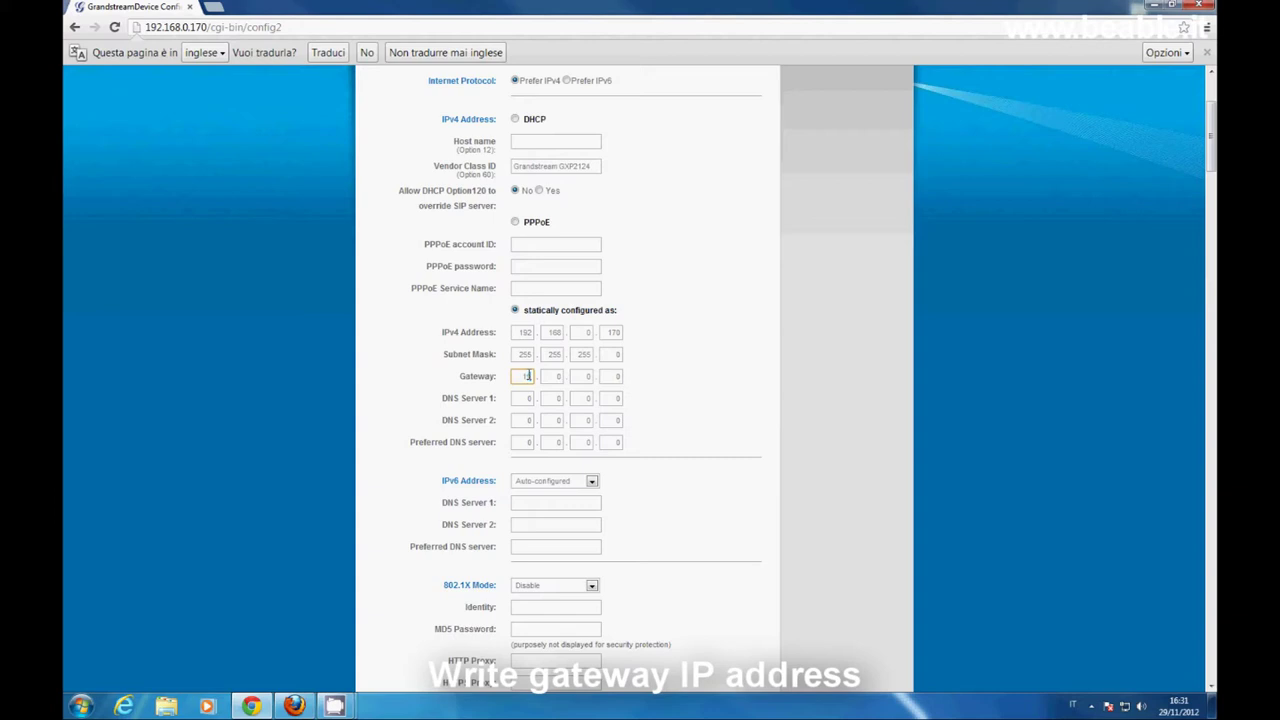
{"action": "left_click", "coordinate": [557, 376]}
{"action": "type", "text": "168"}
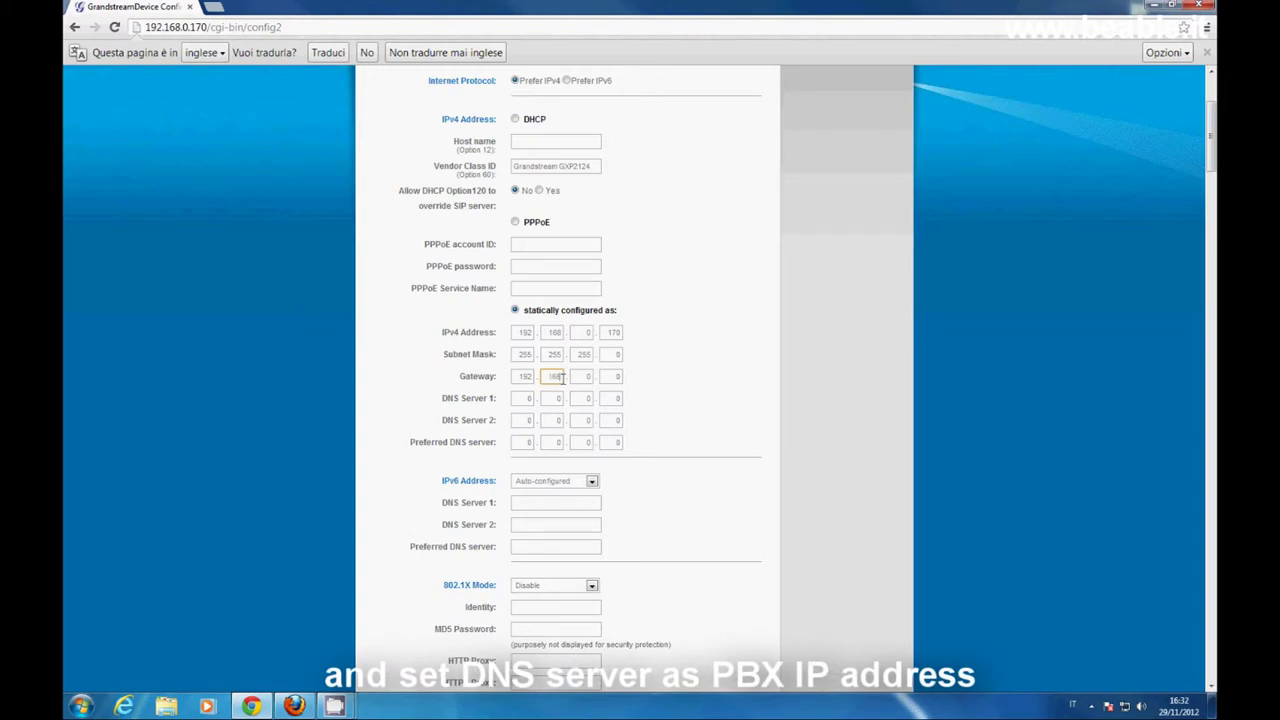
{"action": "left_click", "coordinate": [617, 376]}
{"action": "type", "text": "2"}
- Enter 192.168.0.151 as DNS Server 1
{"action": "left_click", "coordinate": [527, 398]}
{"action": "type", "text": "192"}
{"action": "left_click", "coordinate": [557, 398]}
{"action": "type", "text": "168"}
{"action": "key", "text": "Tab"}
{"action": "type", "text": "0"}
{"action": "left_click", "coordinate": [618, 398]}
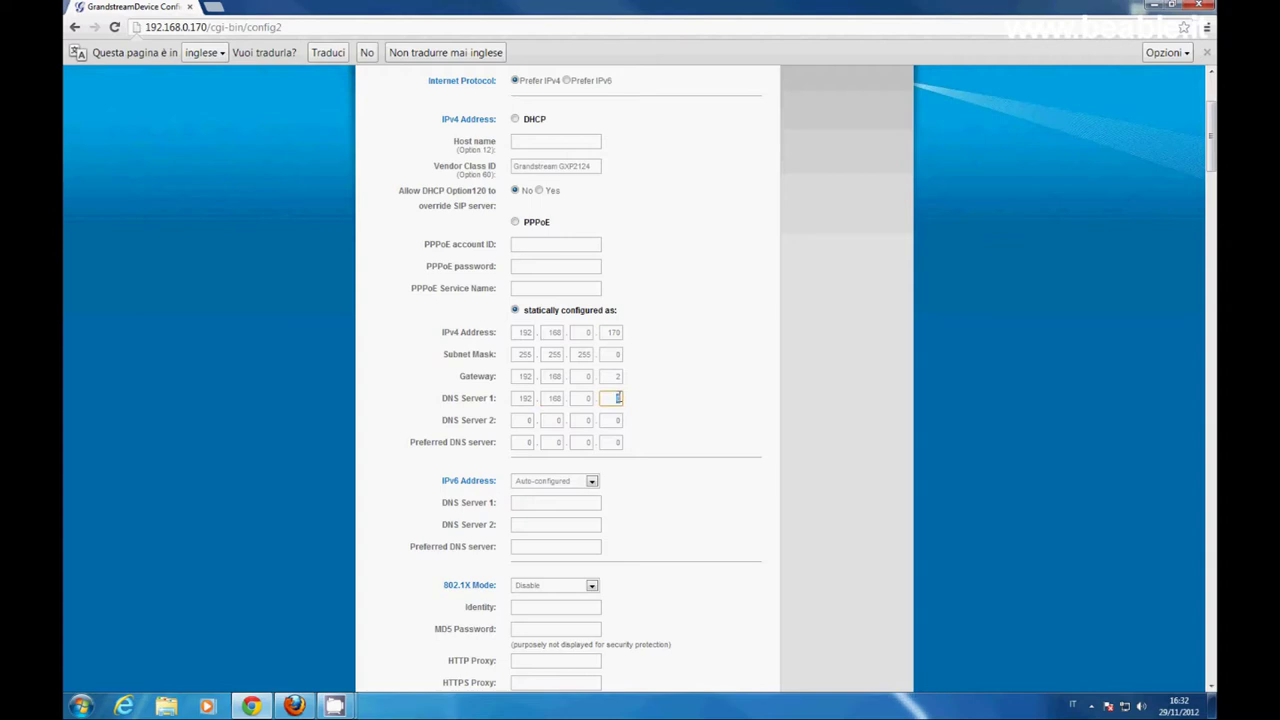
{"action": "type", "text": "151"}
{"action": "scroll", "coordinate": [642, 430], "scroll_direction": "down", "scroll_amount": 2}
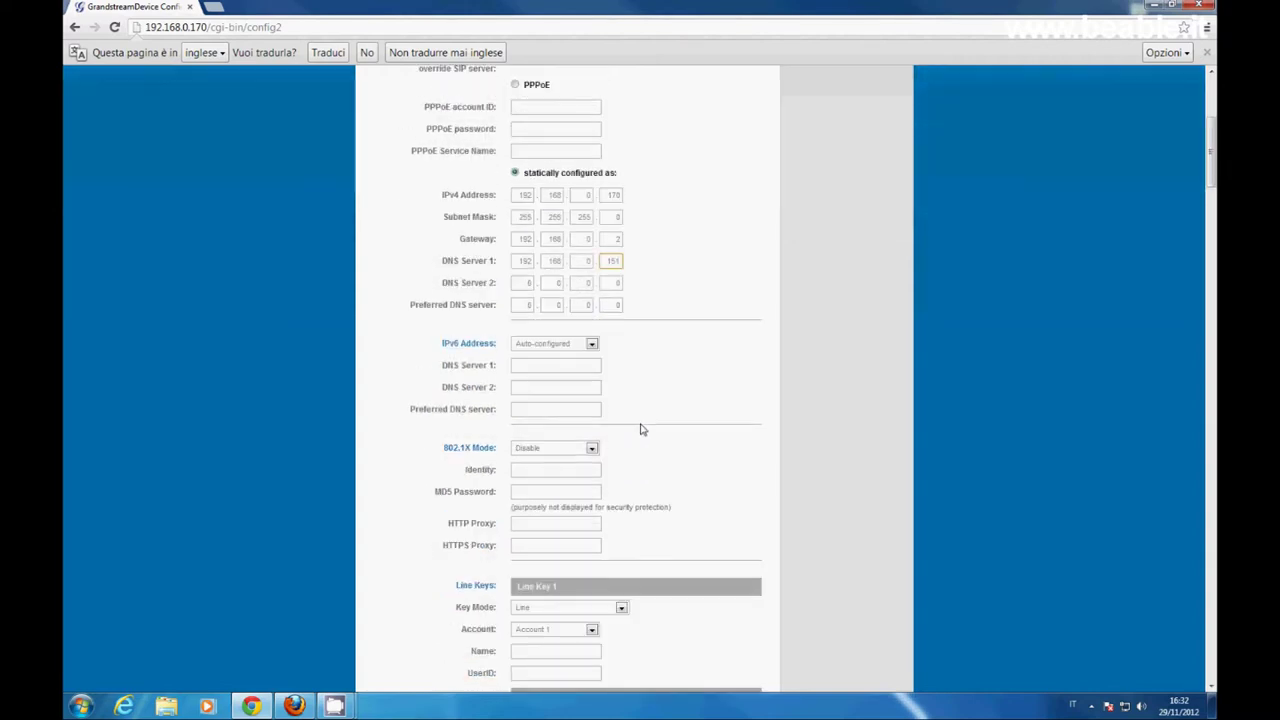
{"action": "scroll", "coordinate": [642, 430], "scroll_direction": "down", "scroll_amount": 2}
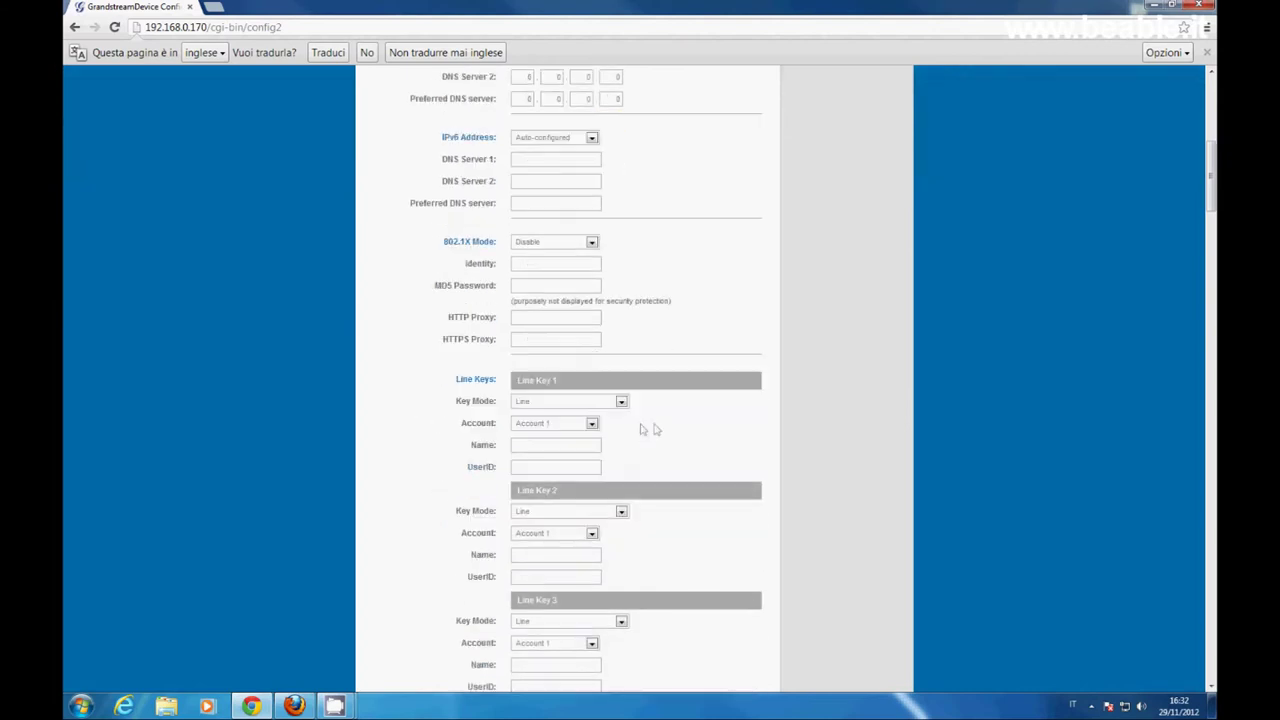
{"action": "scroll", "coordinate": [812, 438], "scroll_direction": "down", "scroll_amount": 3}
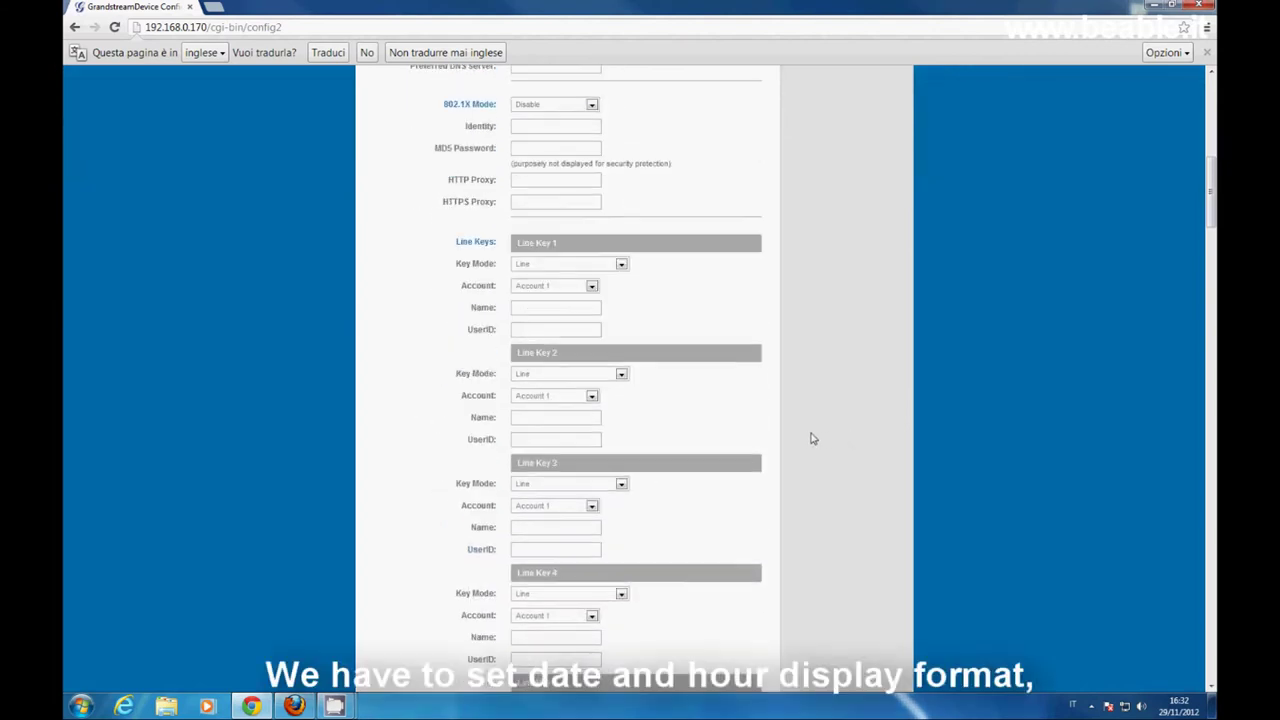
{"action": "scroll", "coordinate": [785, 445], "scroll_direction": "down", "scroll_amount": 4}
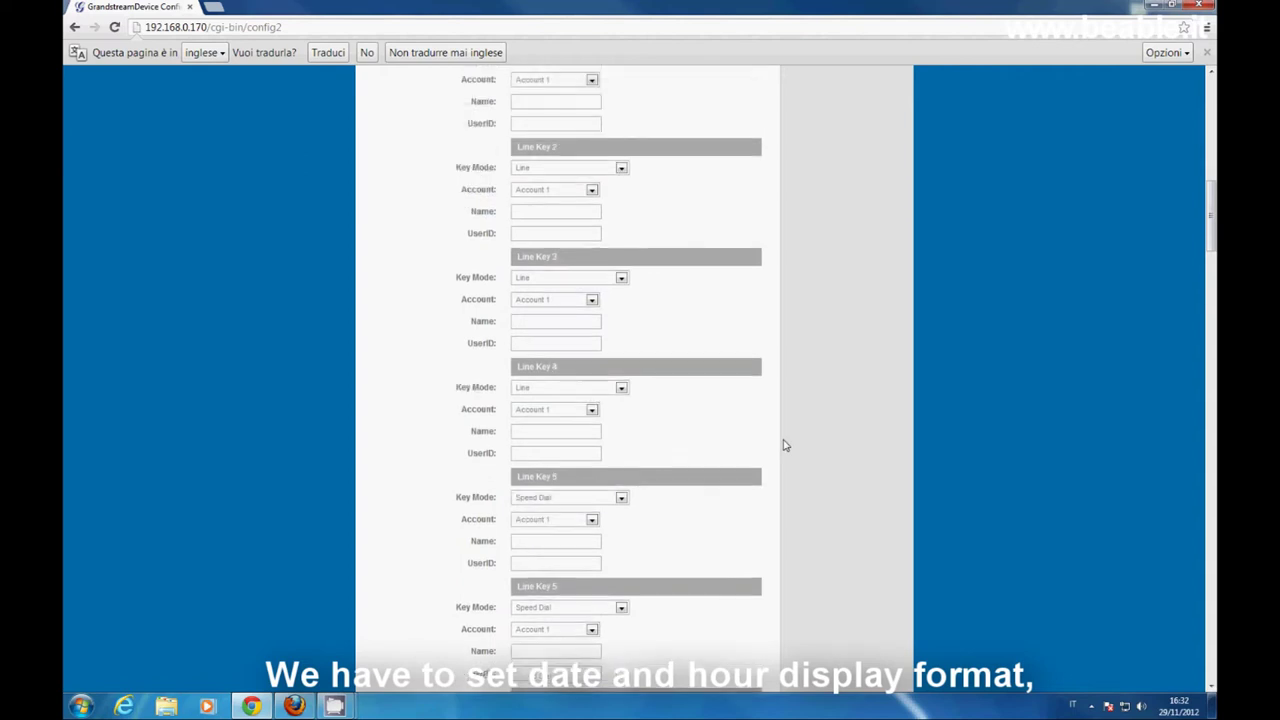
{"action": "scroll", "coordinate": [785, 445], "scroll_direction": "down", "scroll_amount": 4}
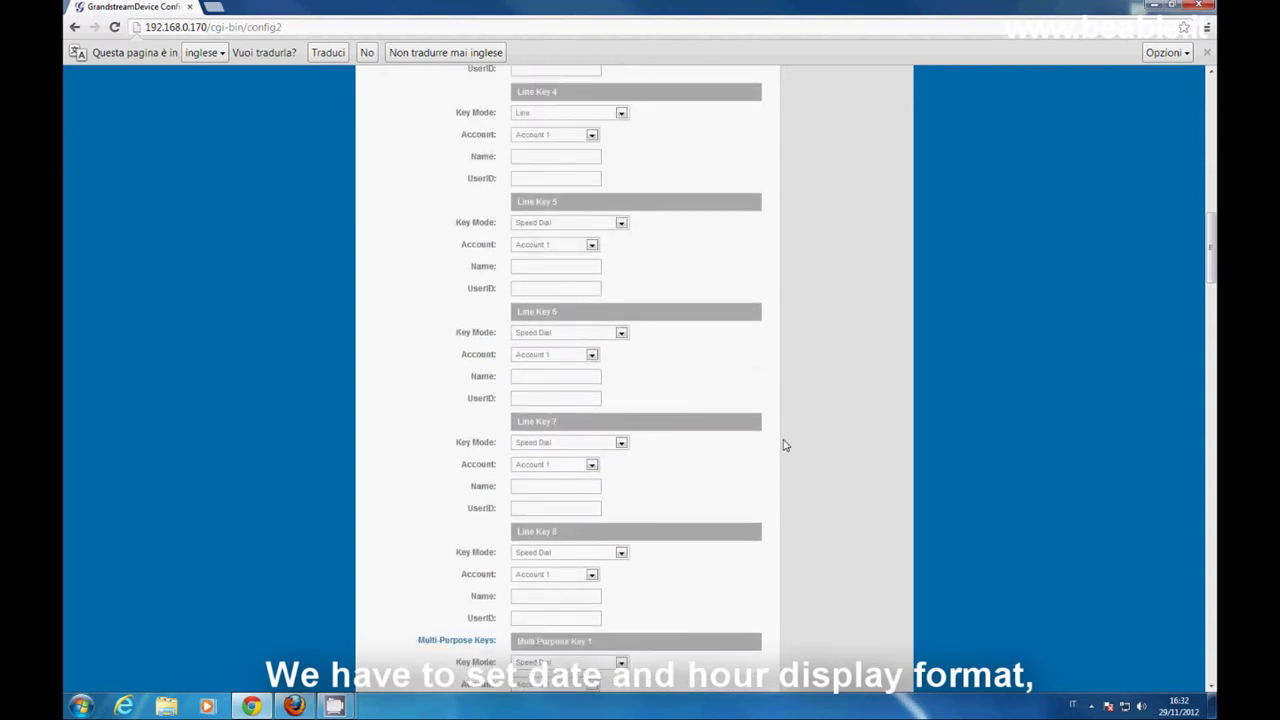
{"action": "scroll", "coordinate": [785, 445], "scroll_direction": "down", "scroll_amount": 1}
{"action": "scroll", "coordinate": [785, 445], "scroll_direction": "down", "scroll_amount": 4}
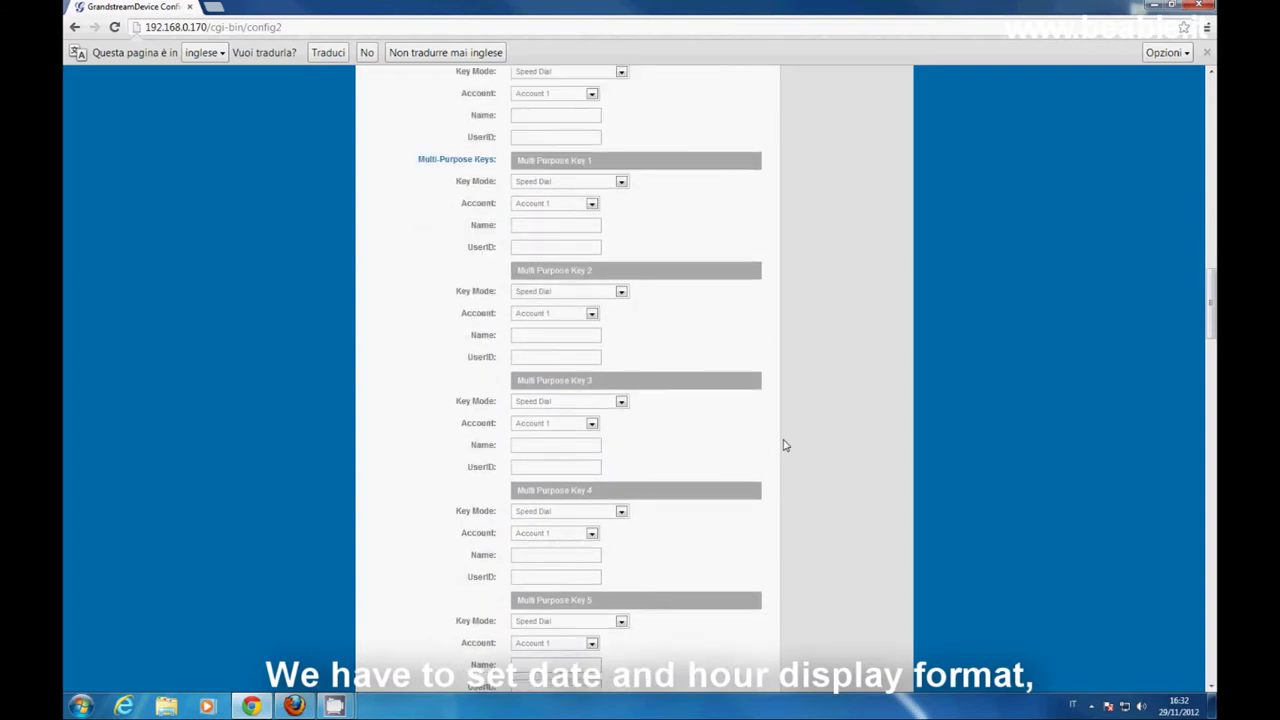
{"action": "scroll", "coordinate": [785, 445], "scroll_direction": "down", "scroll_amount": 4}
{"action": "scroll", "coordinate": [785, 445], "scroll_direction": "down", "scroll_amount": 10}
{"action": "scroll", "coordinate": [785, 445], "scroll_direction": "down", "scroll_amount": 17}
{"action": "scroll", "coordinate": [785, 445], "scroll_direction": "down", "scroll_amount": 20}
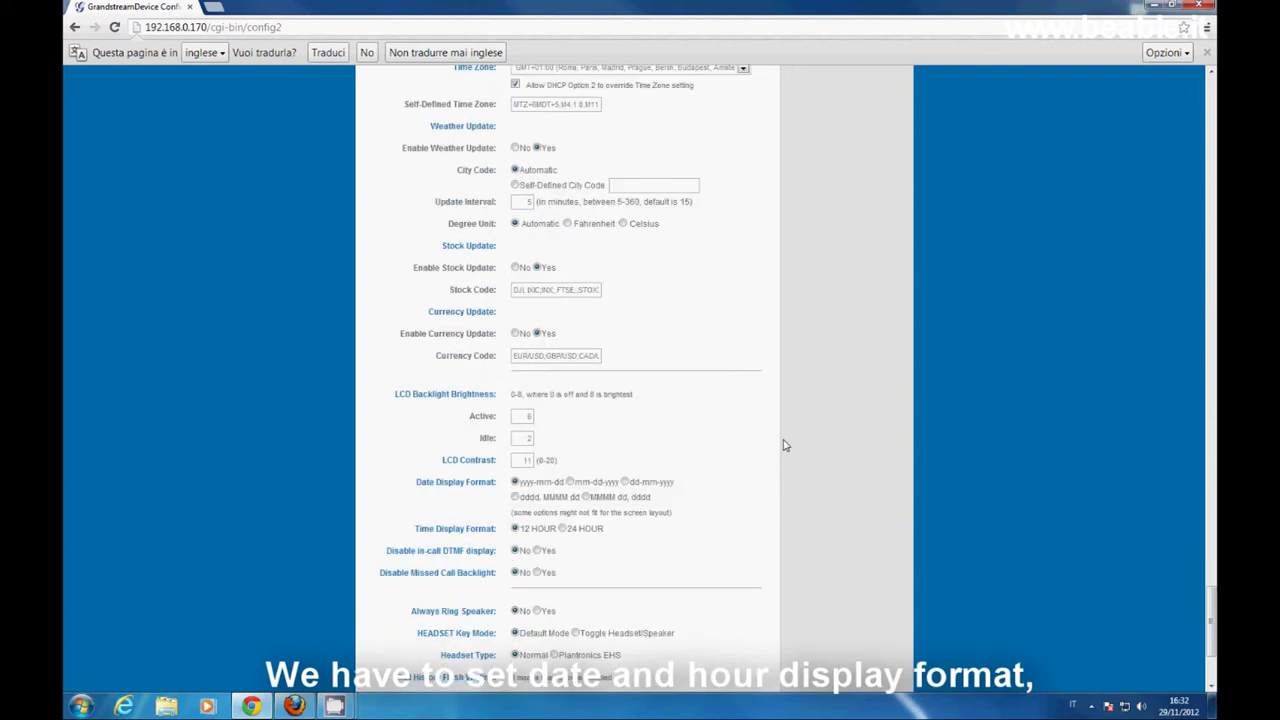
{"action": "scroll", "coordinate": [785, 445], "scroll_direction": "down", "scroll_amount": 1}
{"action": "scroll", "coordinate": [785, 445], "scroll_direction": "down", "scroll_amount": 1}
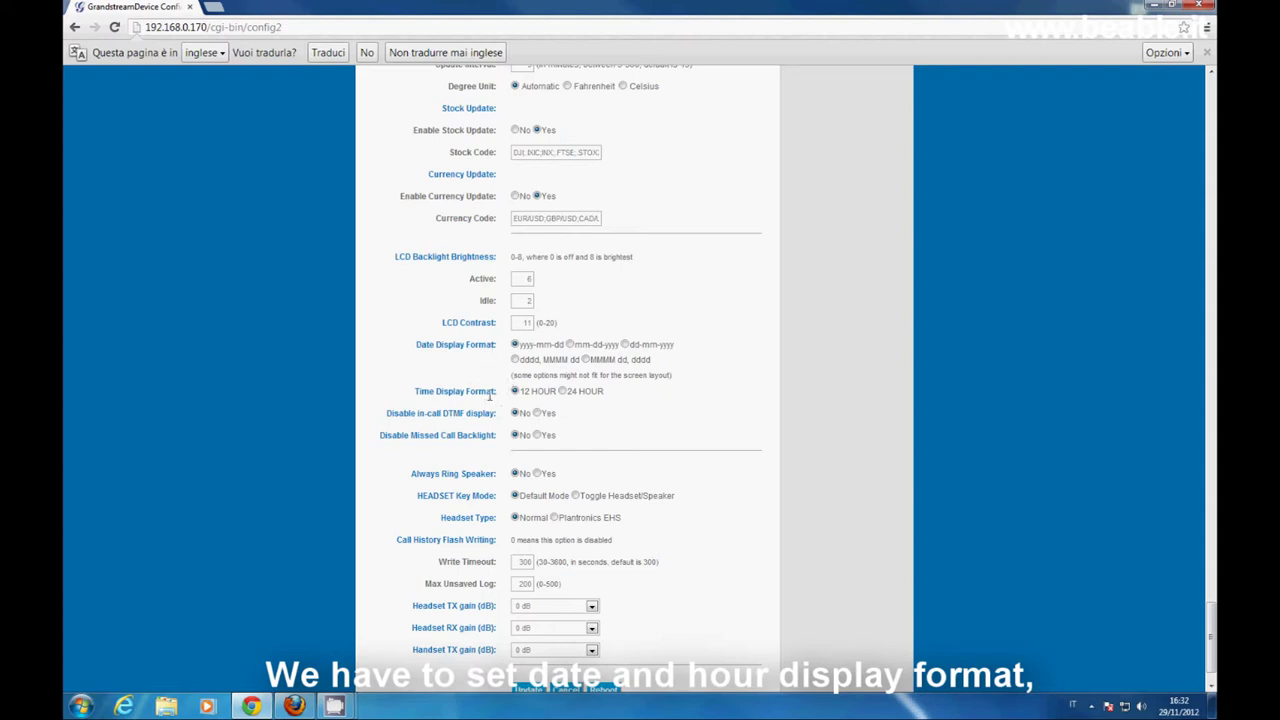
{"action": "scroll", "coordinate": [690, 450], "scroll_direction": "down", "scroll_amount": 1}
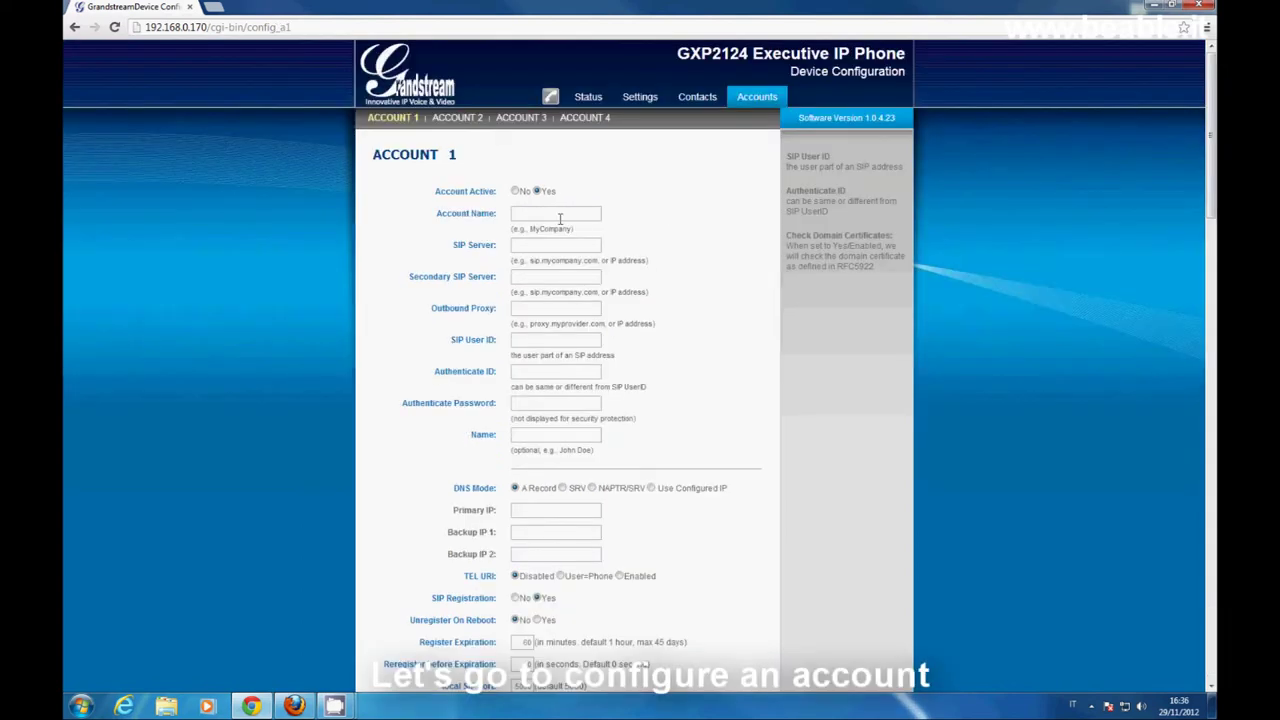
- Set Account Name 252, and SIP Server and Outbound Proxy to 192.168.0.151
{"action": "left_click", "coordinate": [558, 216]}
{"action": "type", "text": "252"}
{"action": "left_click", "coordinate": [549, 244]}
{"action": "type", "text": "192"}
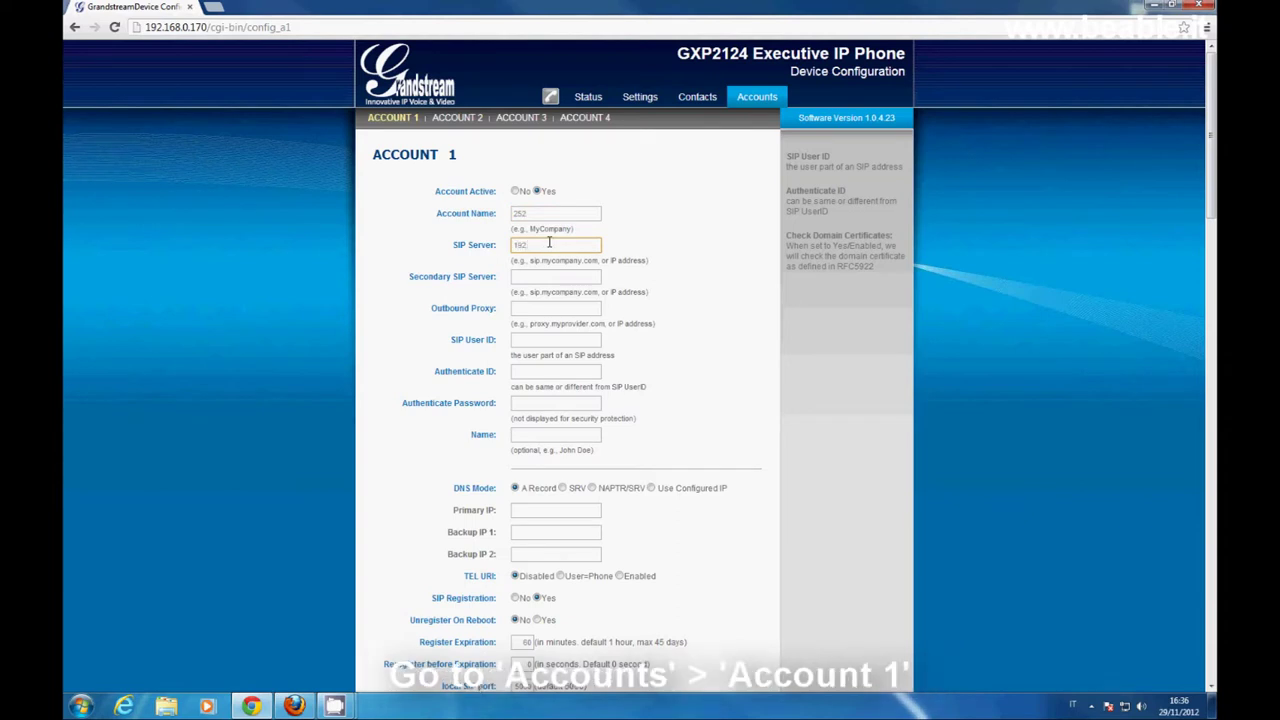
{"action": "type", "text": ".168.0.151"}
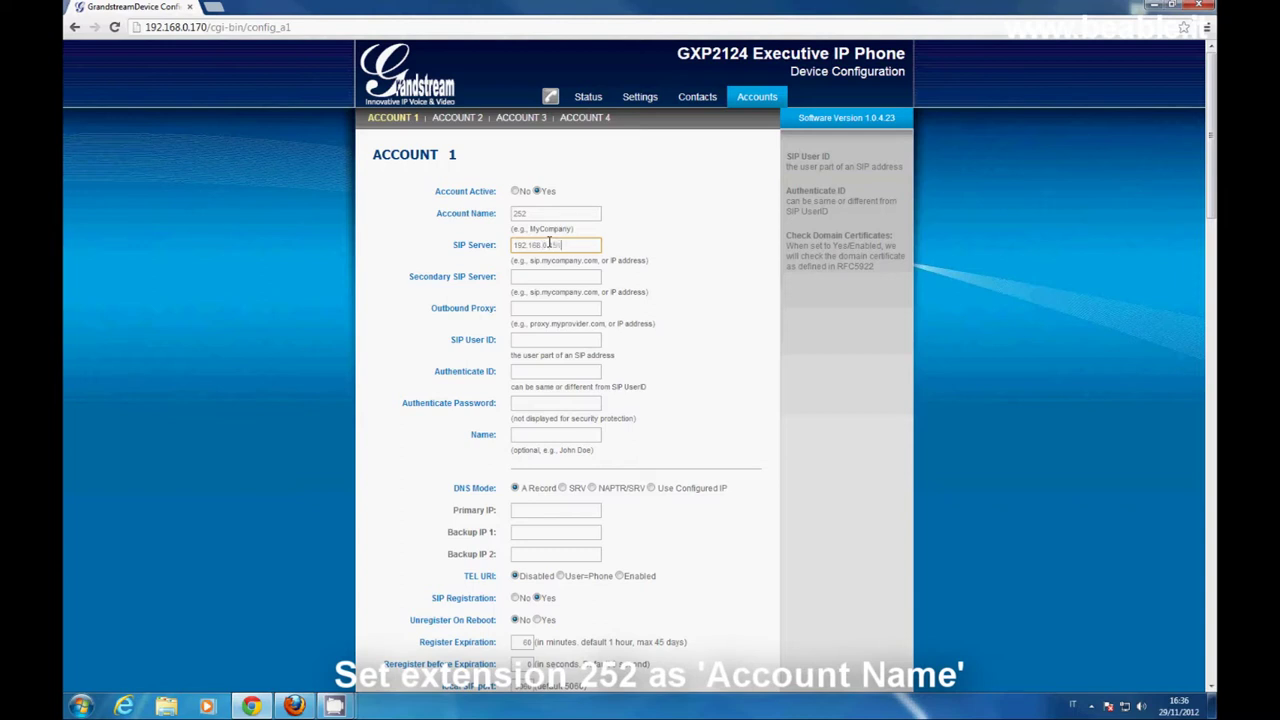
{"action": "left_click", "coordinate": [554, 303]}
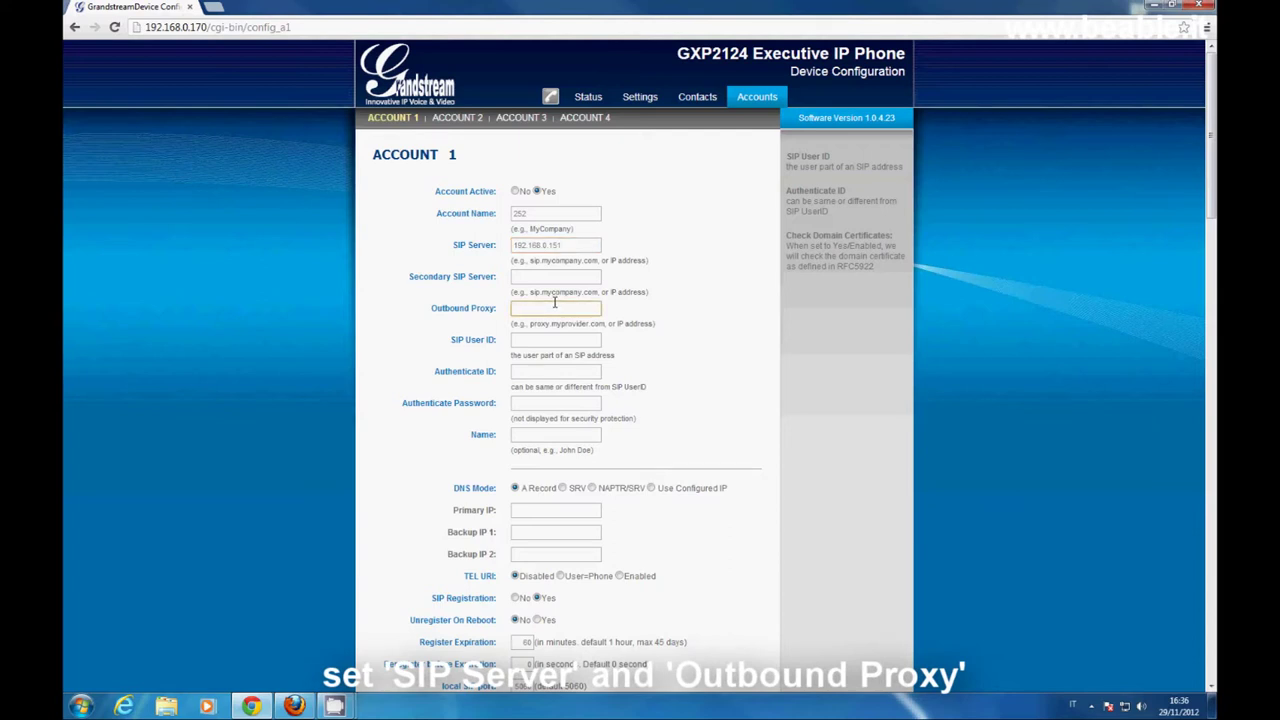
{"action": "type", "text": "192.168.0.151"}
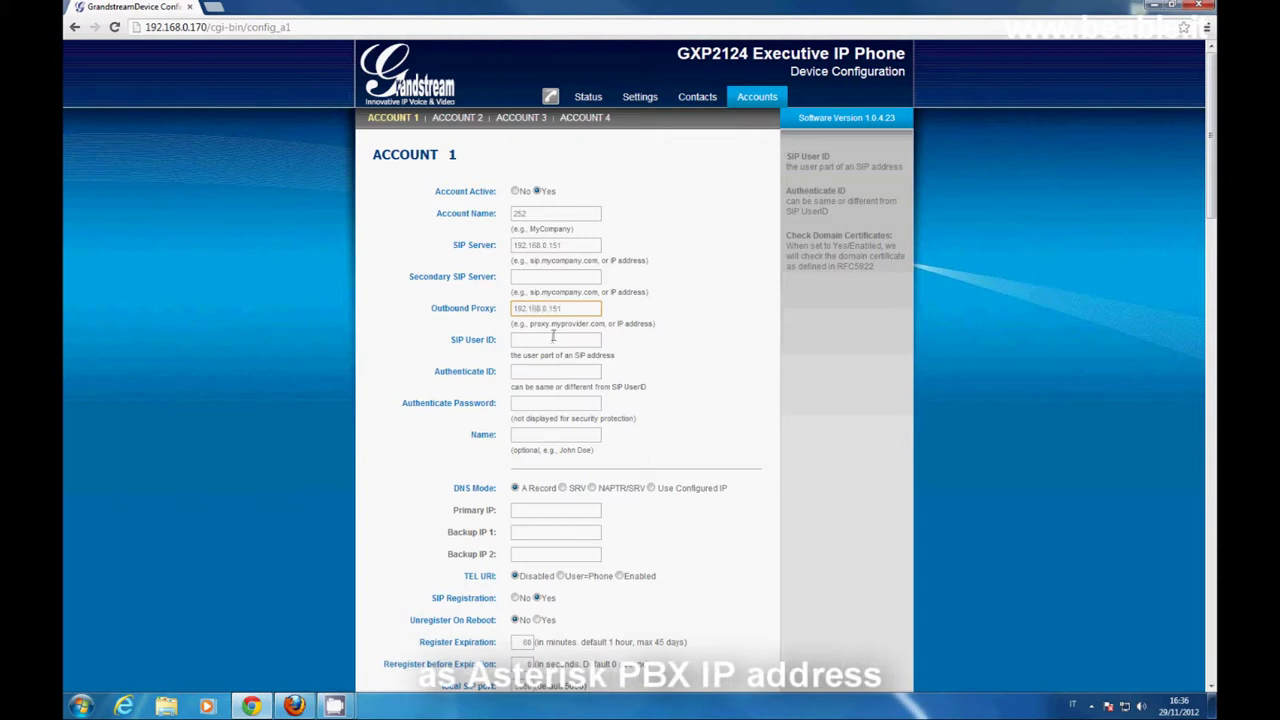
- Fill SIP User ID 252, the Authenticate ID, the account password and Name 252
{"action": "left_click", "coordinate": [551, 340]}
{"action": "type", "text": "2"}
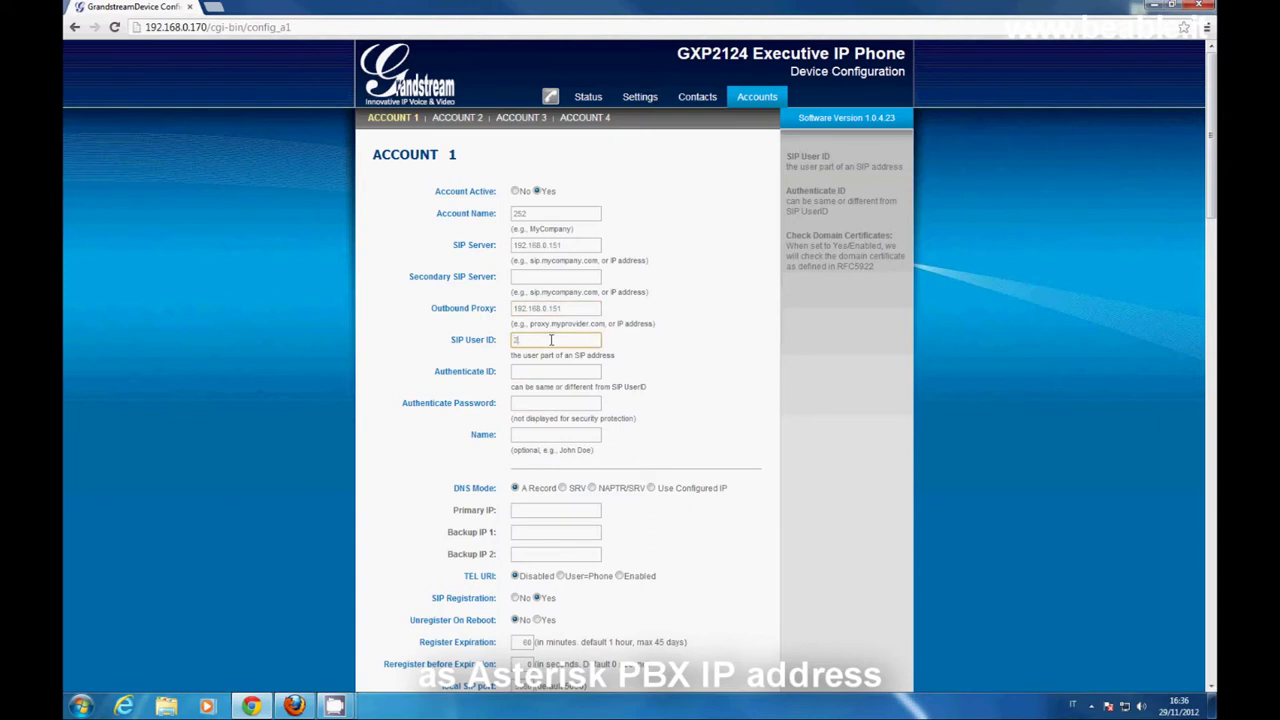
{"action": "type", "text": "52"}
{"action": "left_click", "coordinate": [542, 370]}
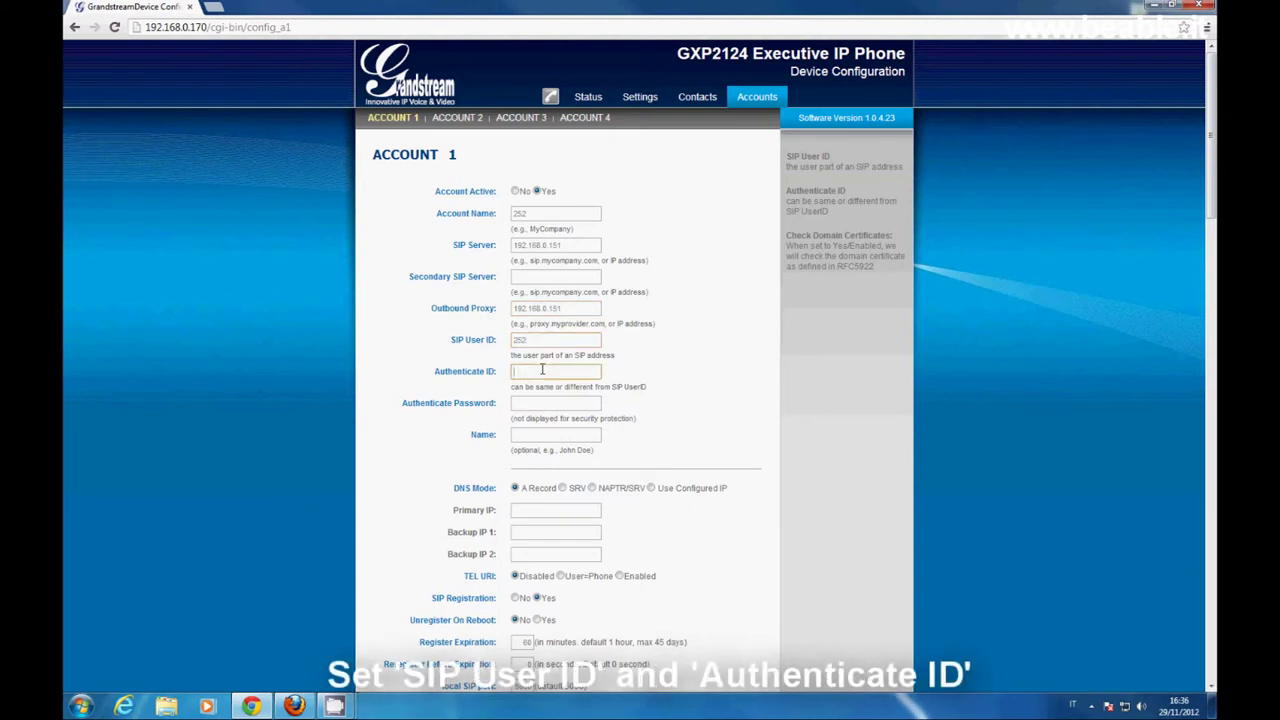
{"action": "type", "text": "252"}
{"action": "left_click", "coordinate": [525, 402]}
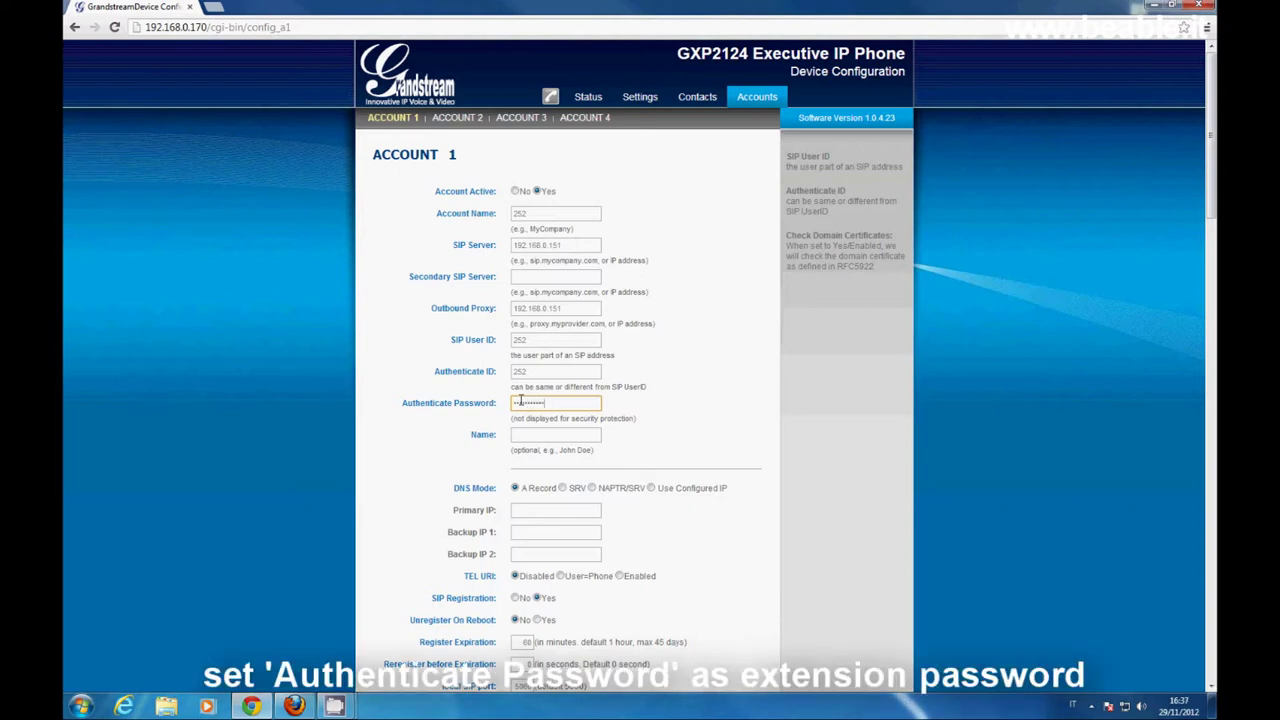
{"action": "left_click", "coordinate": [548, 432]}
{"action": "type", "text": "252"}
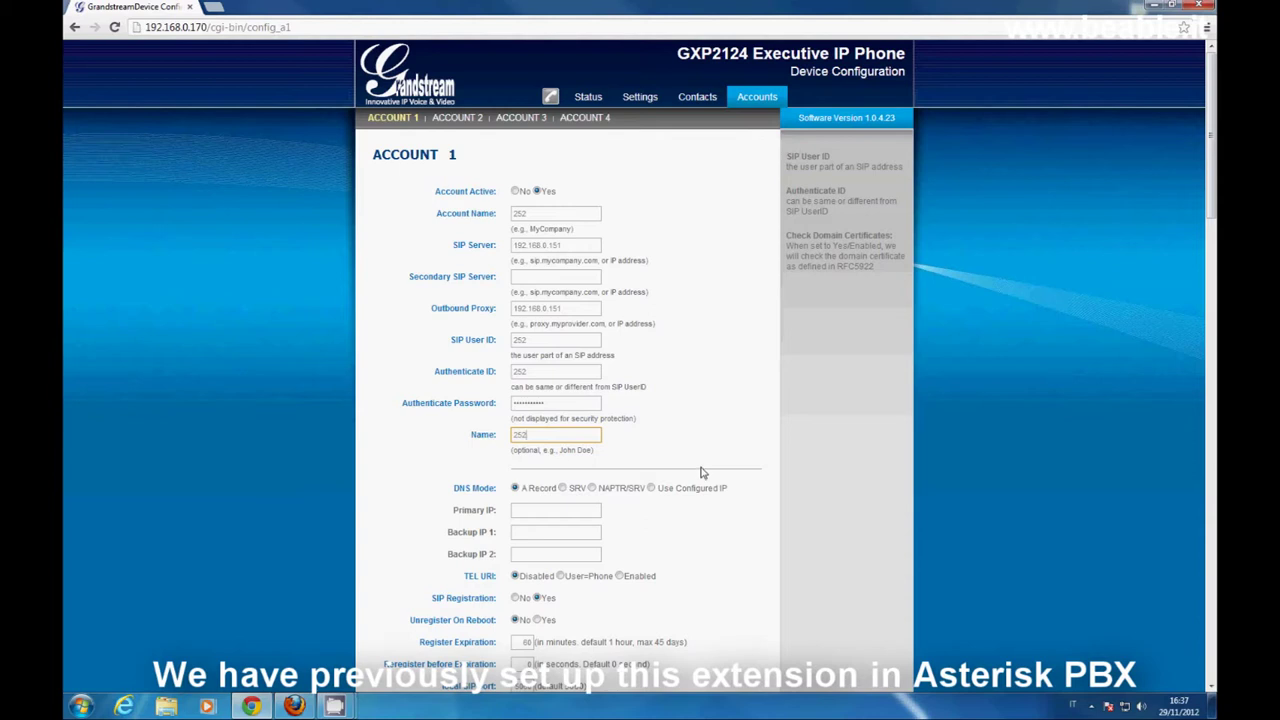
- Enable sending DTMF via SIP INFO for Account 1
{"action": "scroll", "coordinate": [687, 458], "scroll_direction": "down", "scroll_amount": 4}
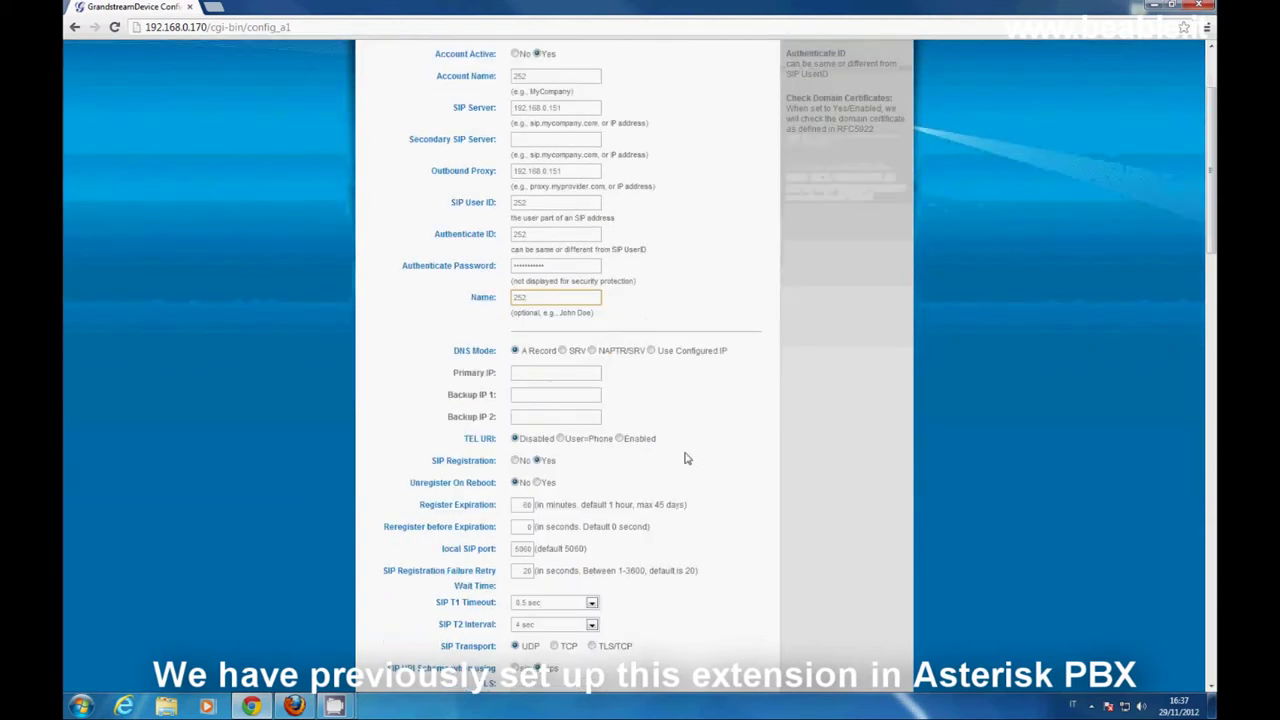
{"action": "scroll", "coordinate": [687, 458], "scroll_direction": "down", "scroll_amount": 1}
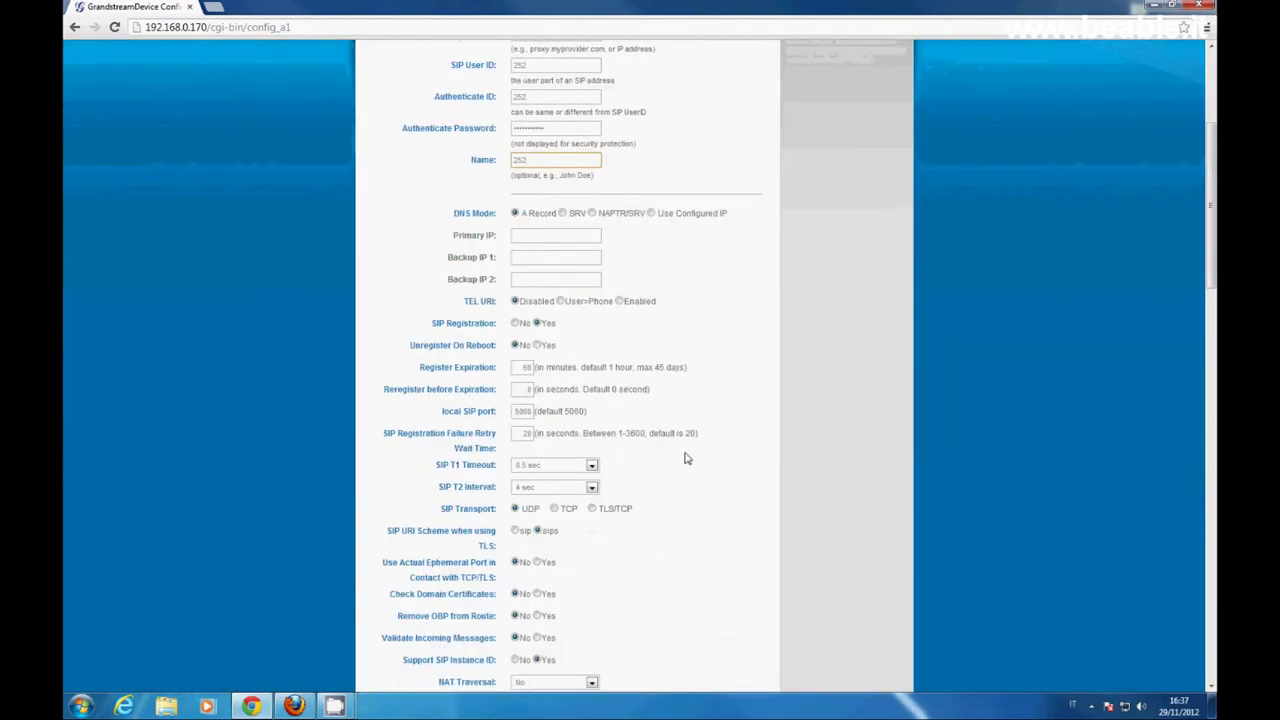
{"action": "scroll", "coordinate": [687, 458], "scroll_direction": "down", "scroll_amount": 1}
{"action": "scroll", "coordinate": [687, 458], "scroll_direction": "down", "scroll_amount": 1}
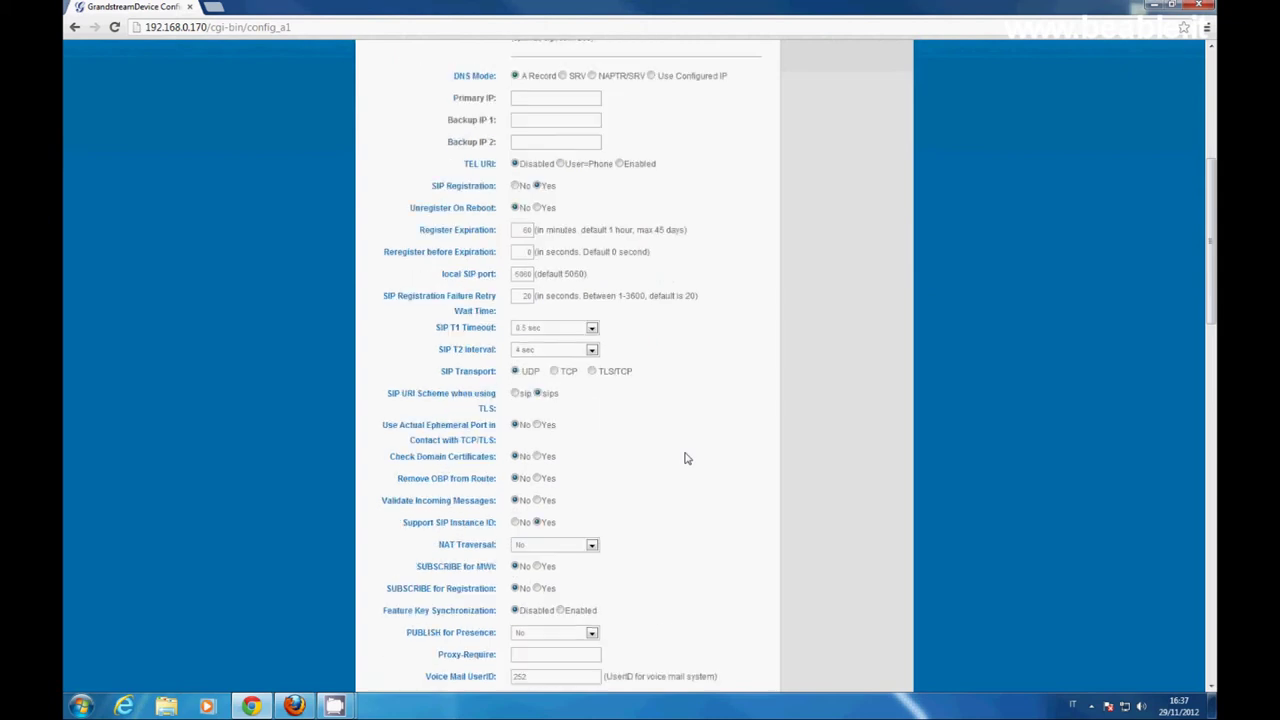
{"action": "scroll", "coordinate": [687, 458], "scroll_direction": "down", "scroll_amount": 2}
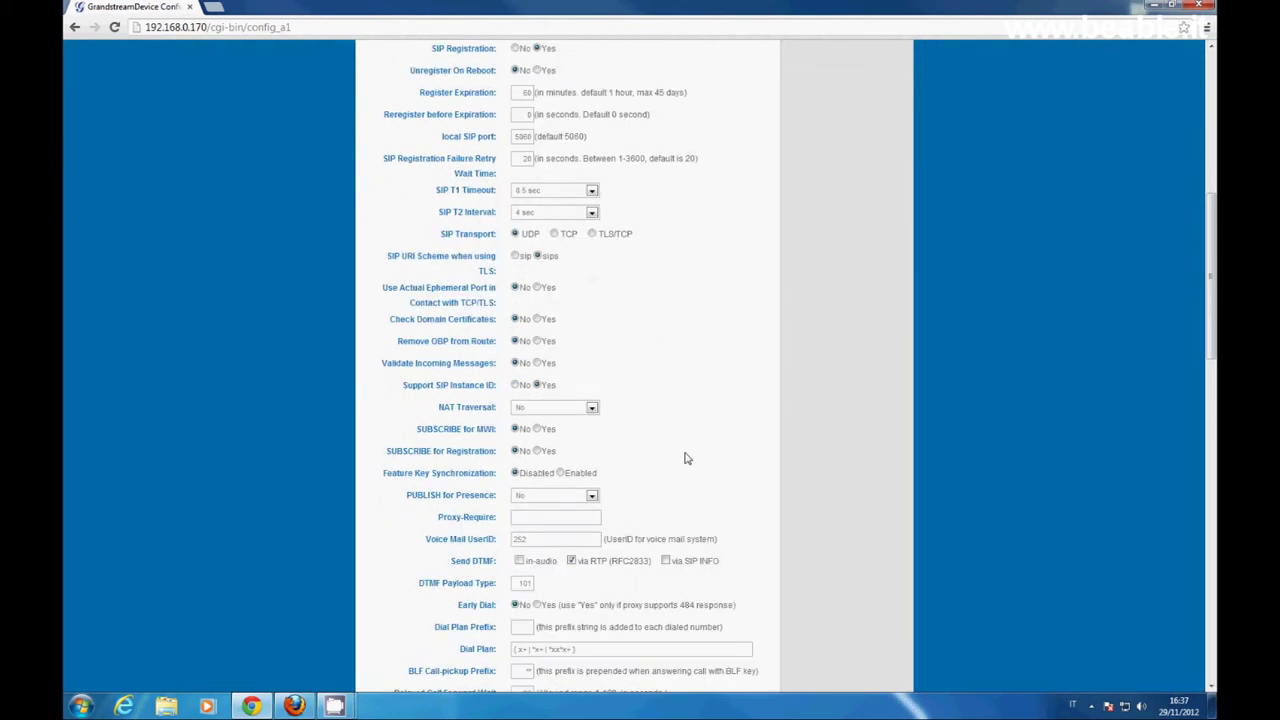
{"action": "scroll", "coordinate": [687, 458], "scroll_direction": "down", "scroll_amount": 1}
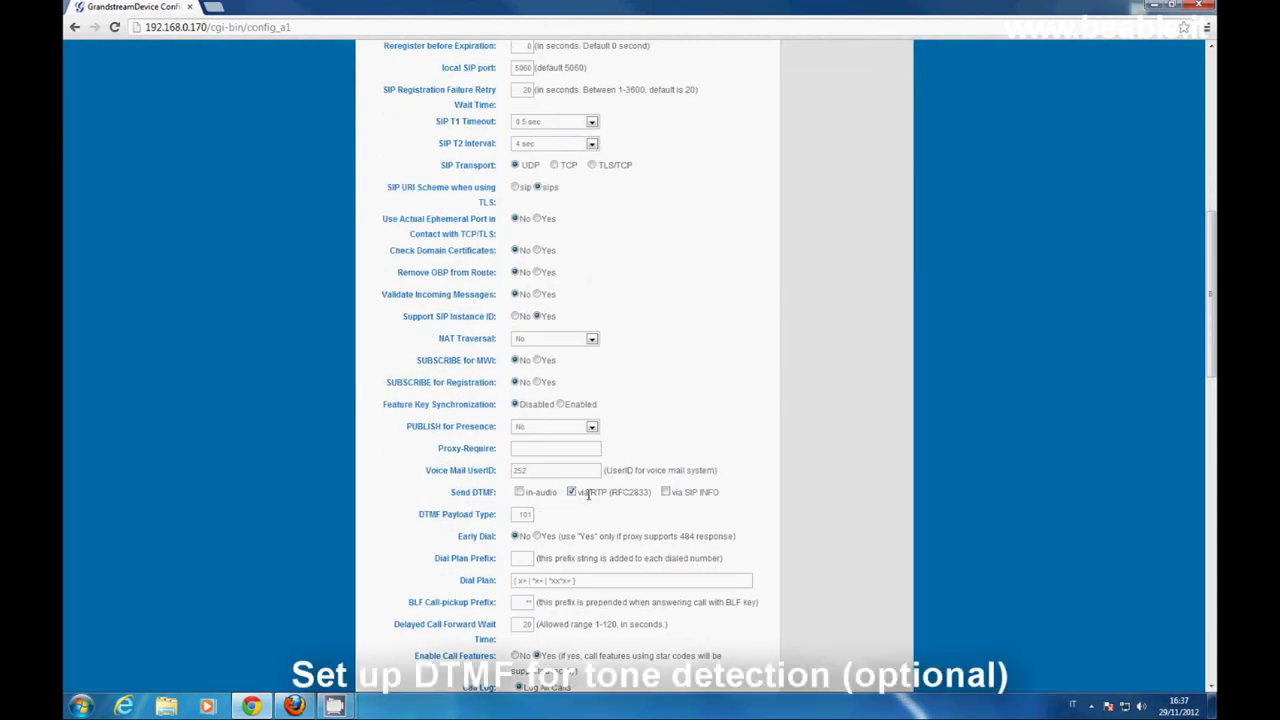
{"action": "left_click", "coordinate": [666, 493]}
- Save the Account 1 settings with Update and reboot the phone
{"action": "scroll", "coordinate": [616, 520], "scroll_direction": "down", "scroll_amount": 2}
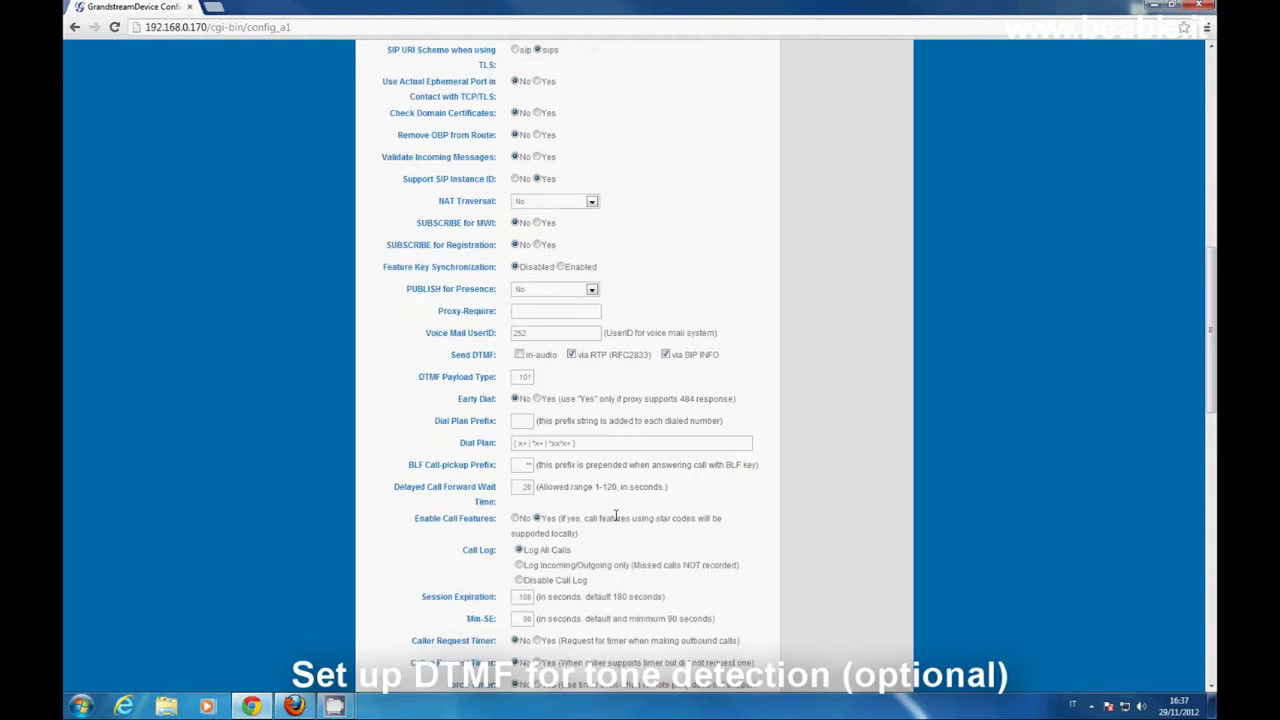
{"action": "scroll", "coordinate": [616, 518], "scroll_direction": "down", "scroll_amount": 1}
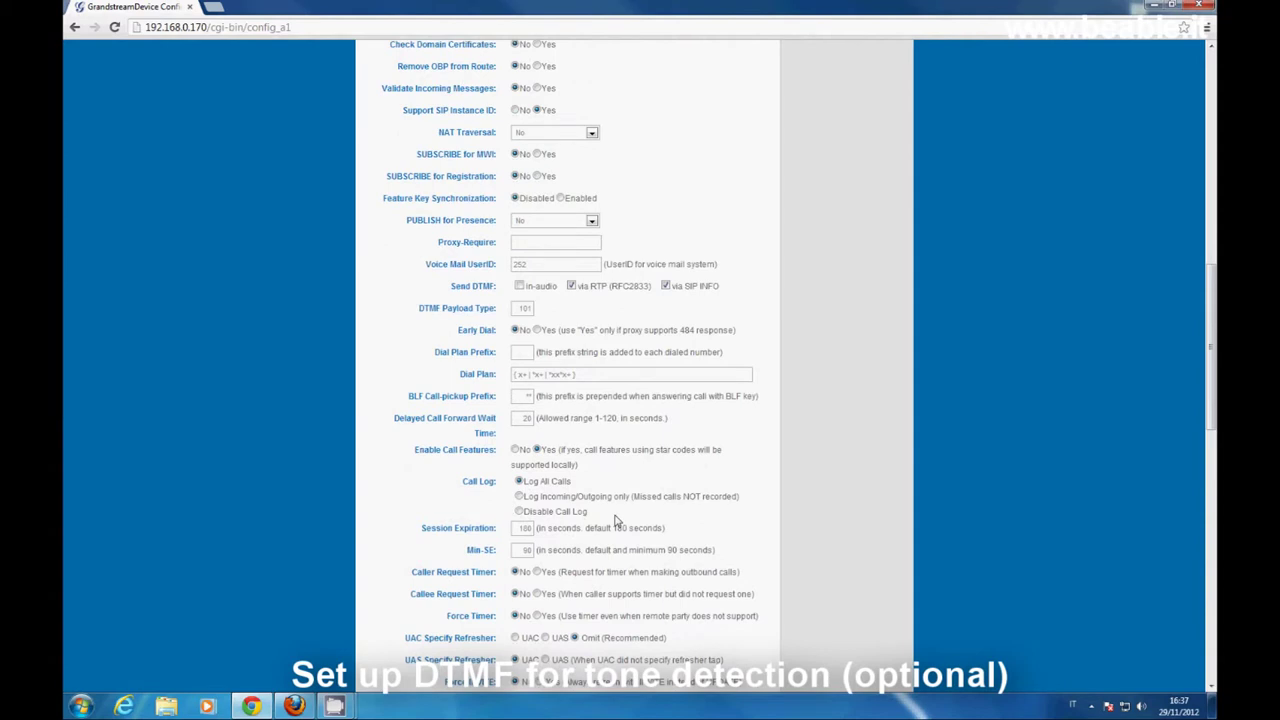
{"action": "scroll", "coordinate": [616, 520], "scroll_direction": "down", "scroll_amount": 1}
{"action": "scroll", "coordinate": [616, 520], "scroll_direction": "down", "scroll_amount": 1}
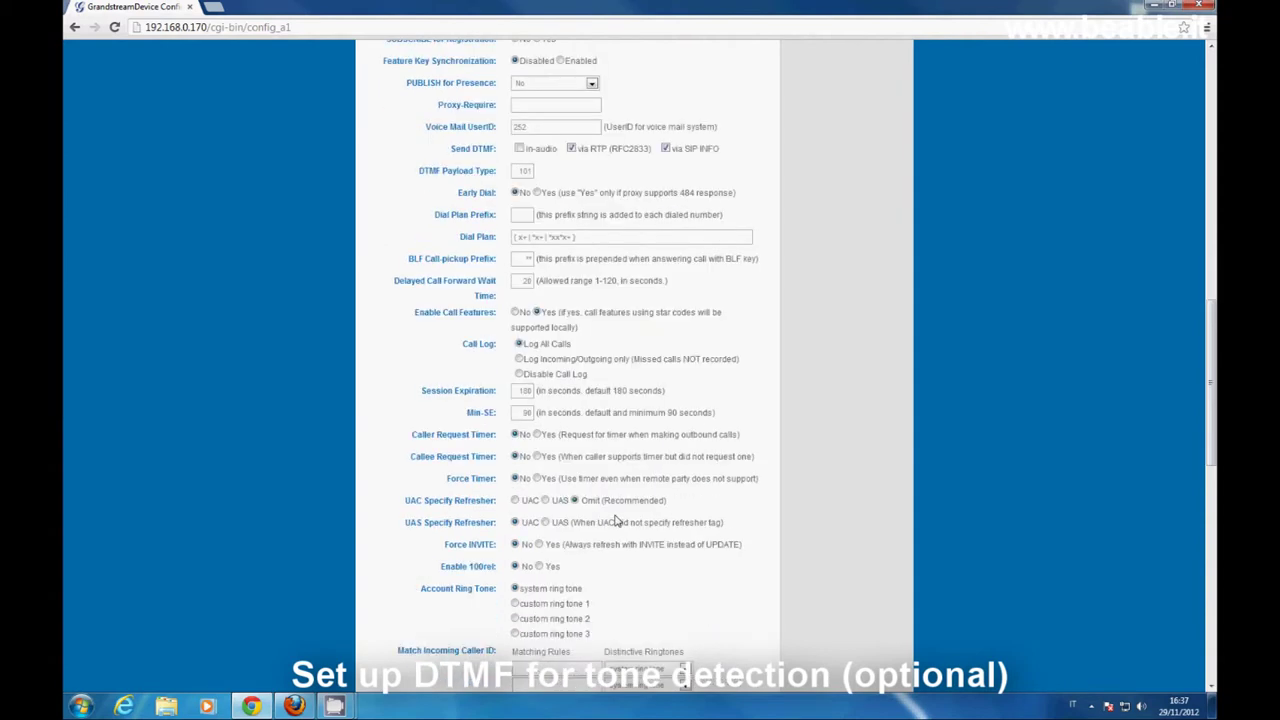
{"action": "scroll", "coordinate": [616, 520], "scroll_direction": "down", "scroll_amount": 1}
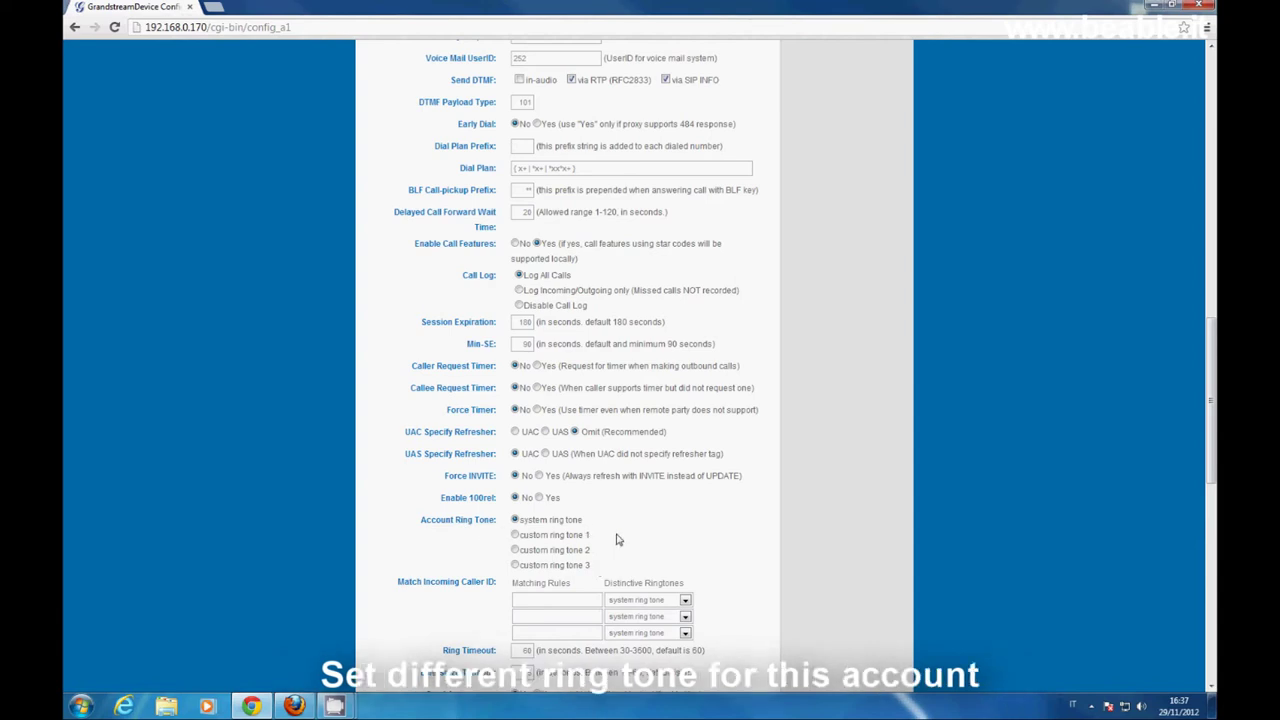
{"action": "scroll", "coordinate": [616, 540], "scroll_direction": "down", "scroll_amount": 3}
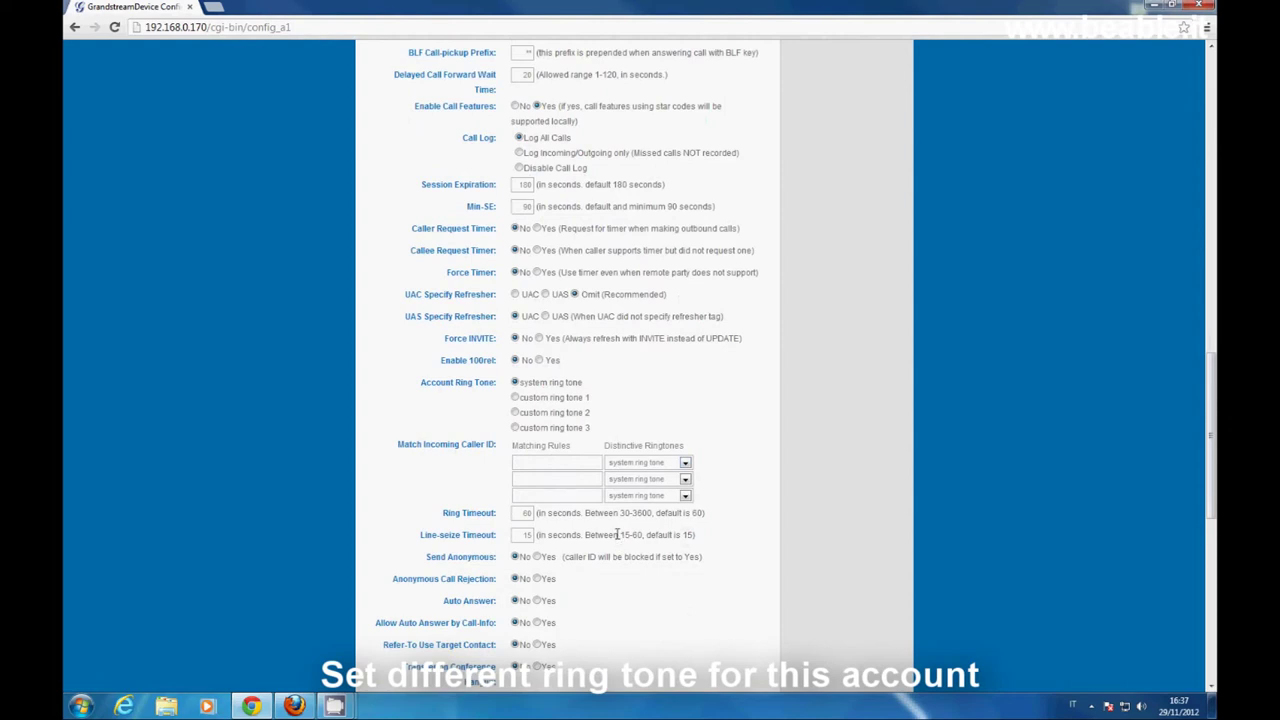
{"action": "scroll", "coordinate": [616, 540], "scroll_direction": "down", "scroll_amount": 1}
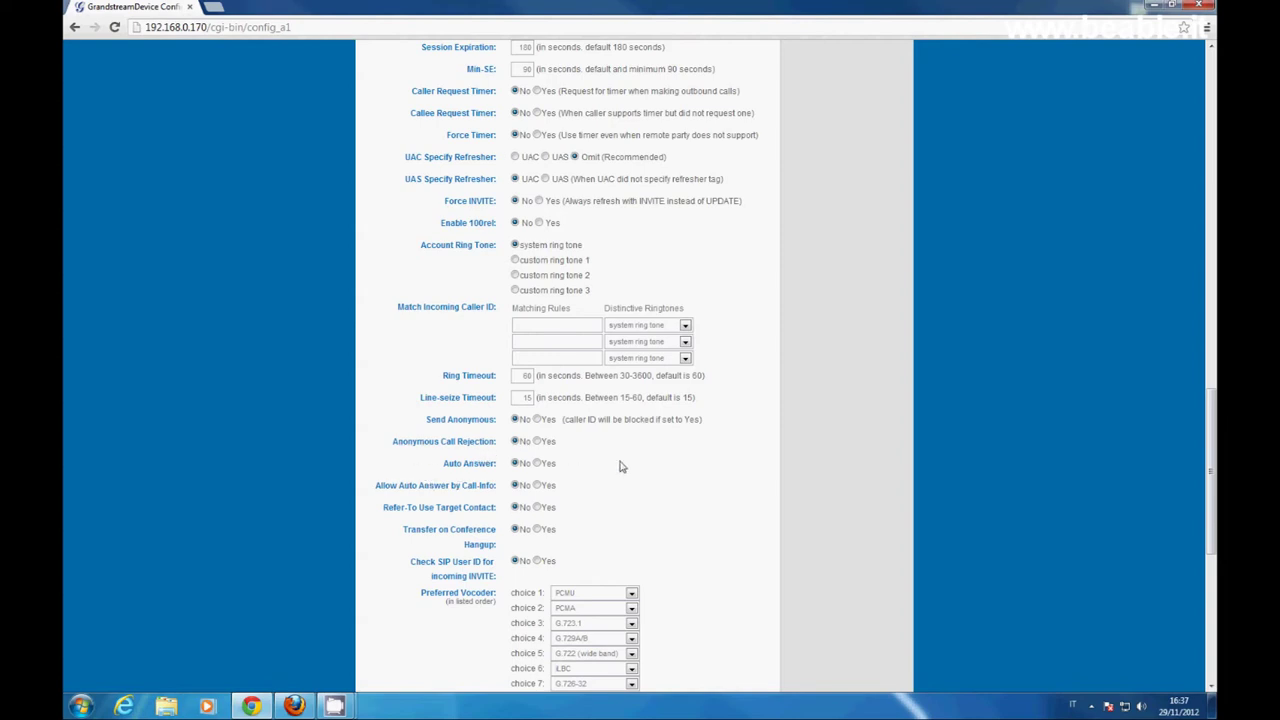
{"action": "scroll", "coordinate": [620, 467], "scroll_direction": "down", "scroll_amount": 5}
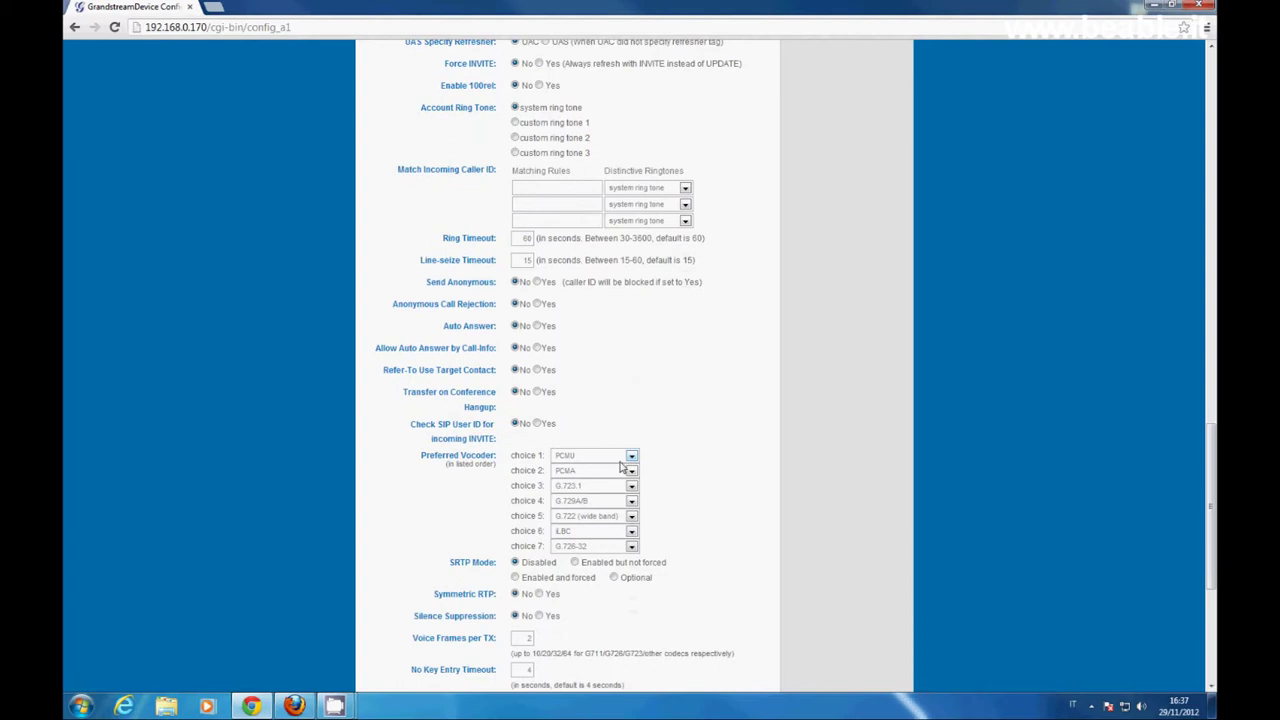
{"action": "scroll", "coordinate": [620, 467], "scroll_direction": "down", "scroll_amount": 4}
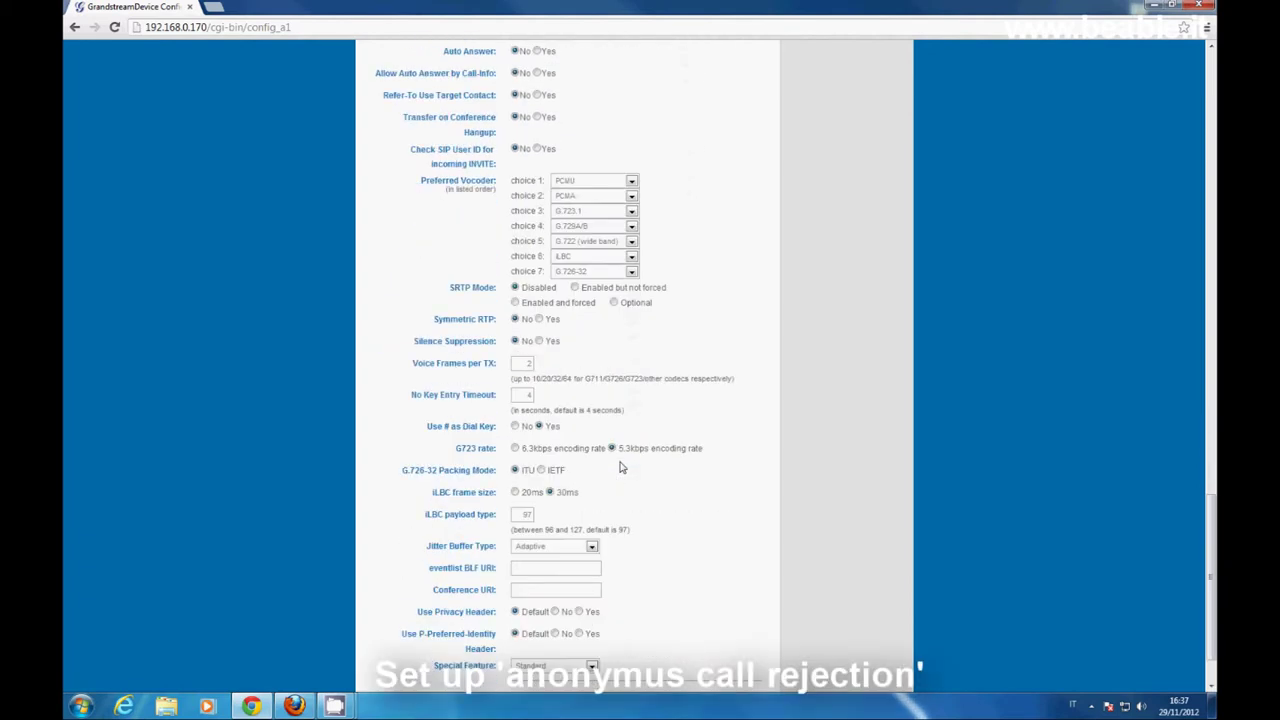
{"action": "left_click", "coordinate": [528, 632]}
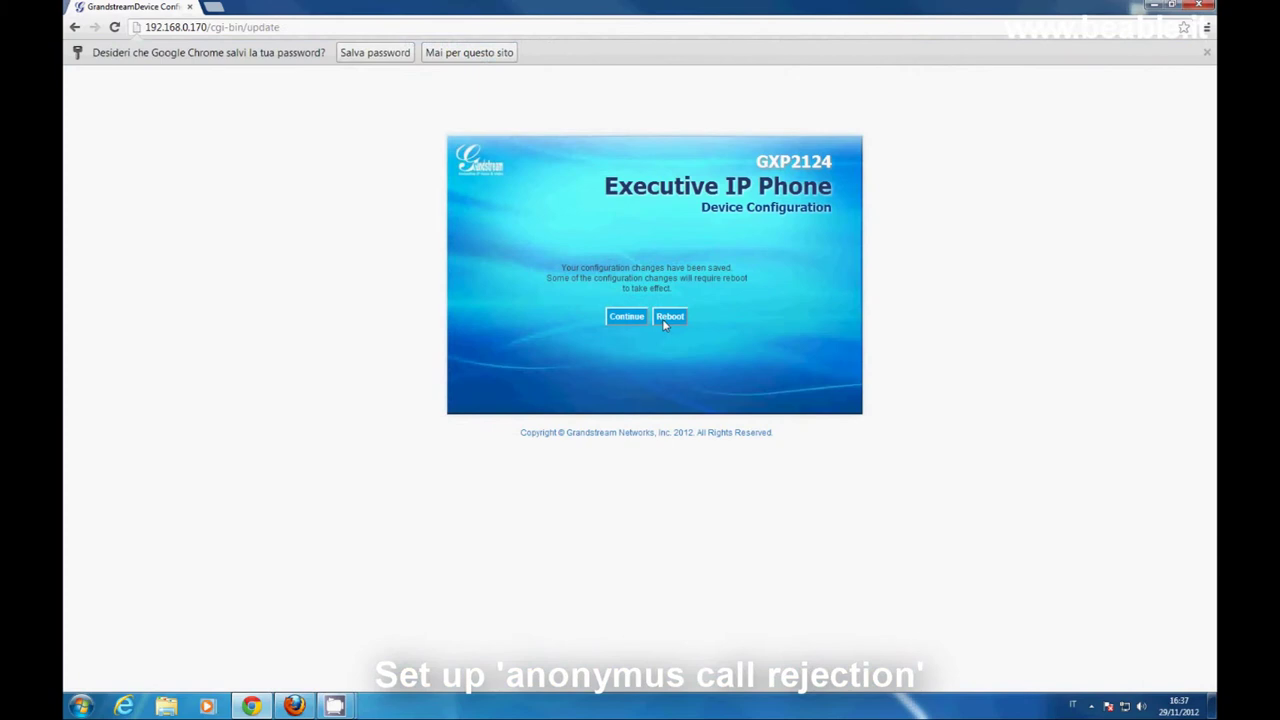
{"action": "left_click", "coordinate": [667, 318]}
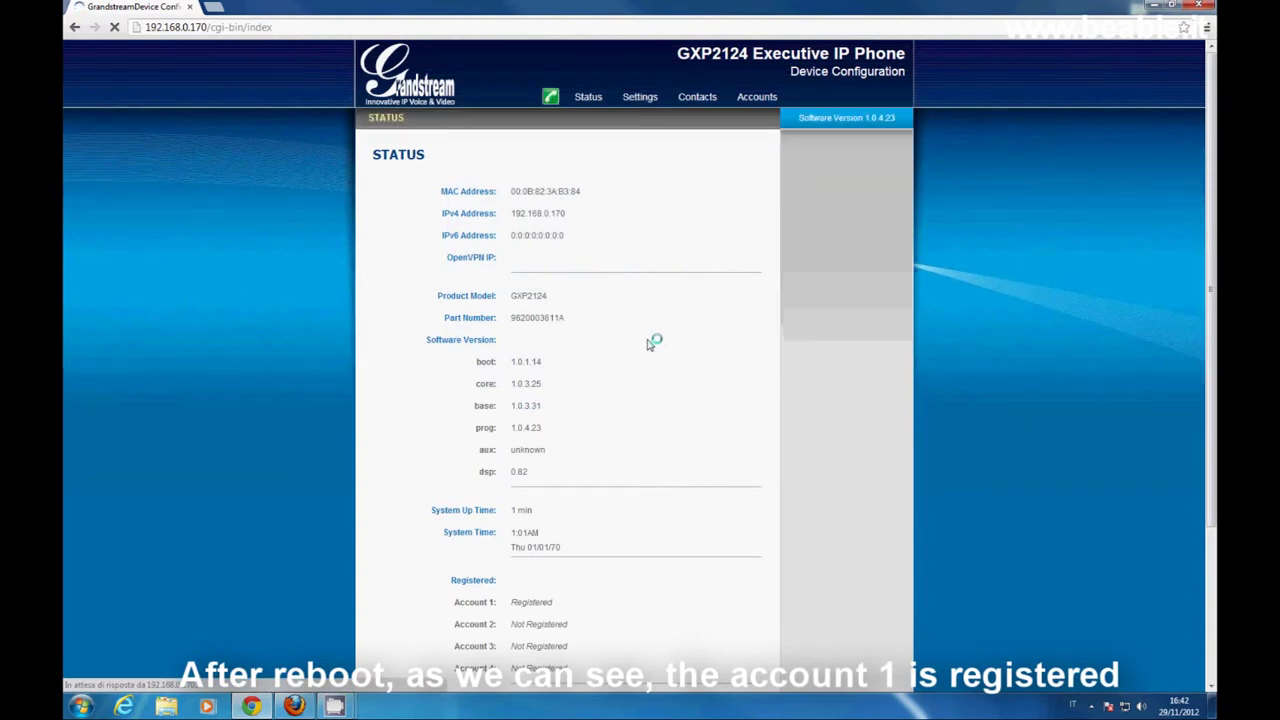
- Confirm Account 1 shows Registered on the Status page, then go to Basic Settings
{"action": "left_click_drag", "start_coordinate": [457, 602], "coordinate": [566, 605]}
{"action": "left_click", "coordinate": [565, 607]}
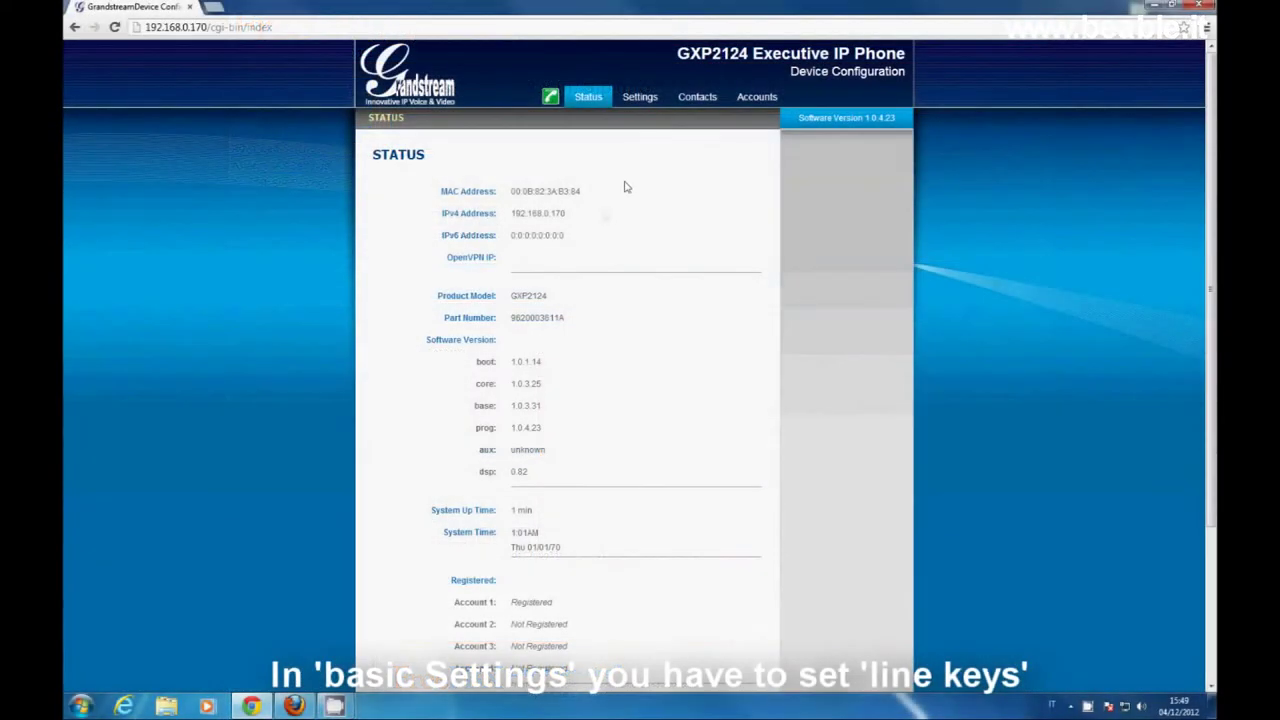
{"action": "left_click", "coordinate": [644, 104]}
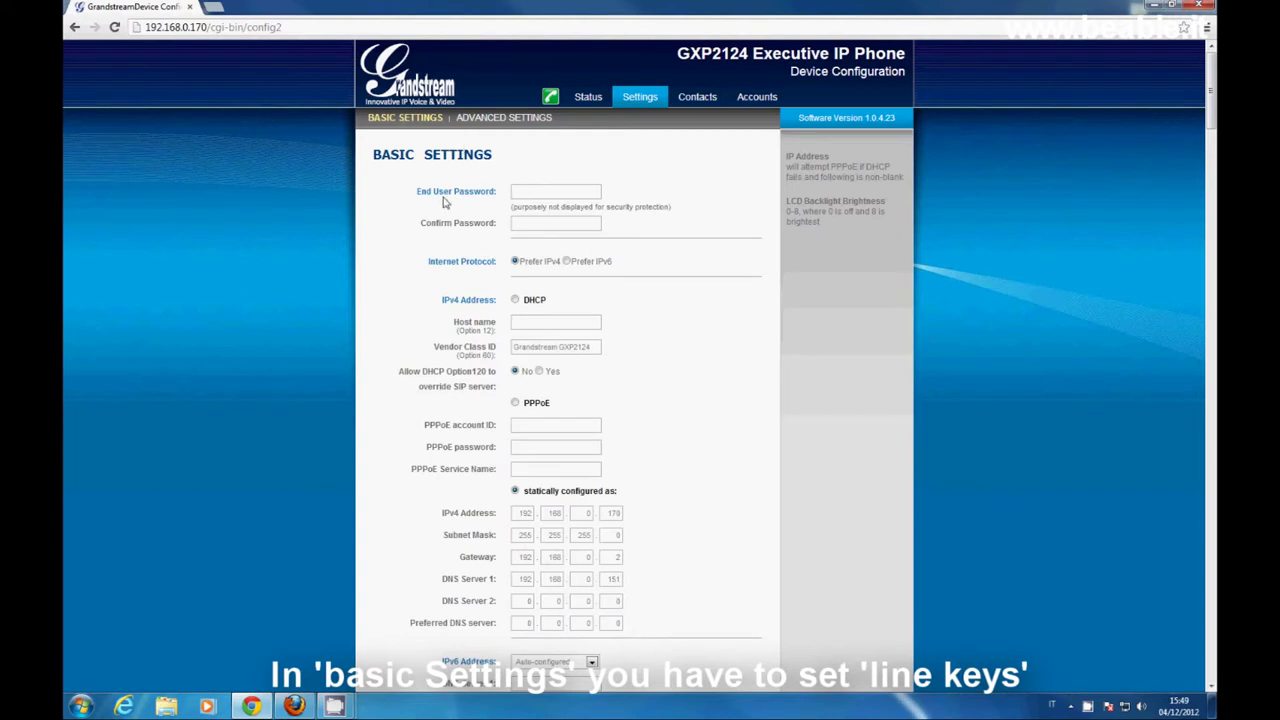
- Scroll the Settings page until Line Key 1 in the Line Keys section is visible
{"action": "scroll", "coordinate": [631, 231], "scroll_direction": "down", "scroll_amount": 3}
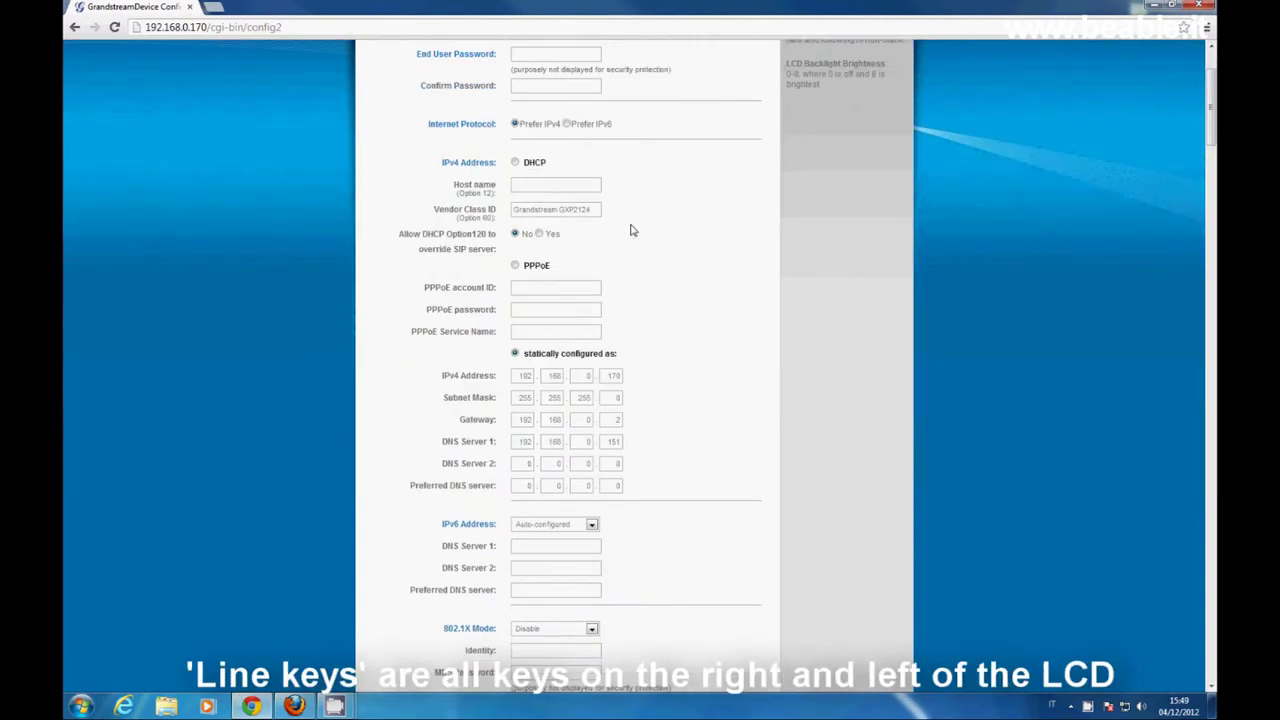
{"action": "scroll", "coordinate": [631, 231], "scroll_direction": "down", "scroll_amount": 2}
{"action": "scroll", "coordinate": [631, 231], "scroll_direction": "down", "scroll_amount": 2}
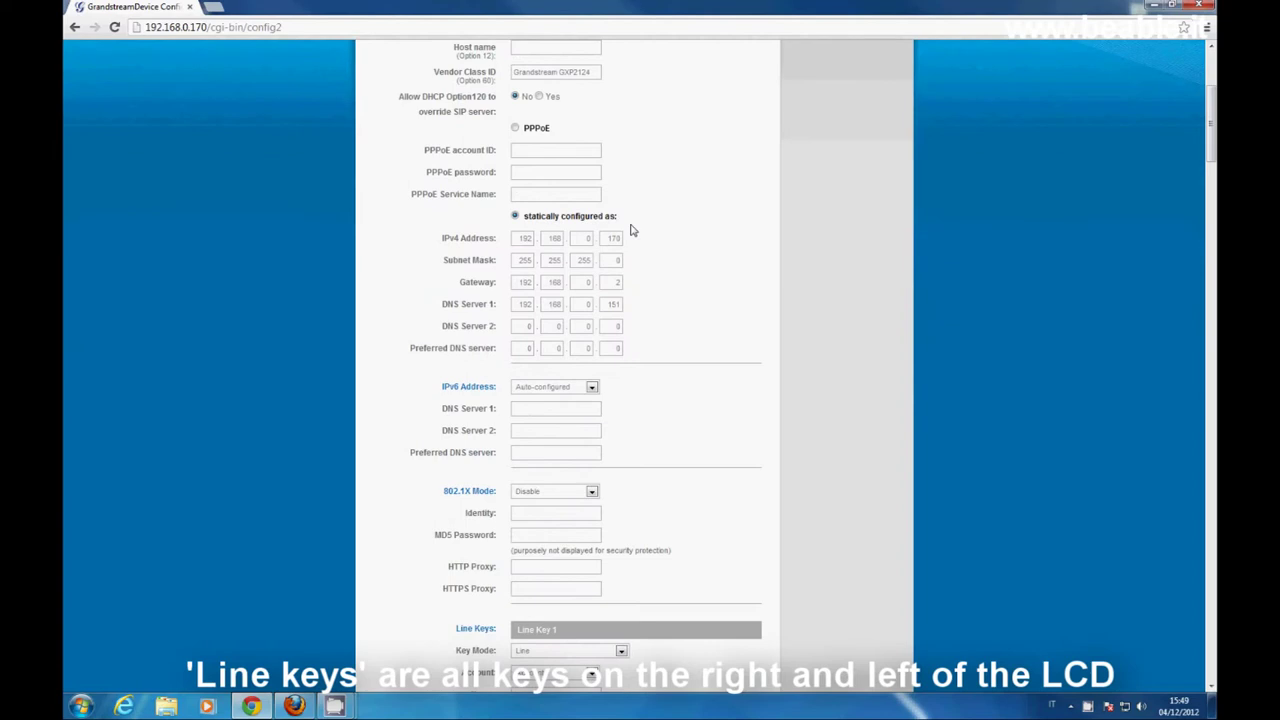
{"action": "scroll", "coordinate": [631, 231], "scroll_direction": "down", "scroll_amount": 10}
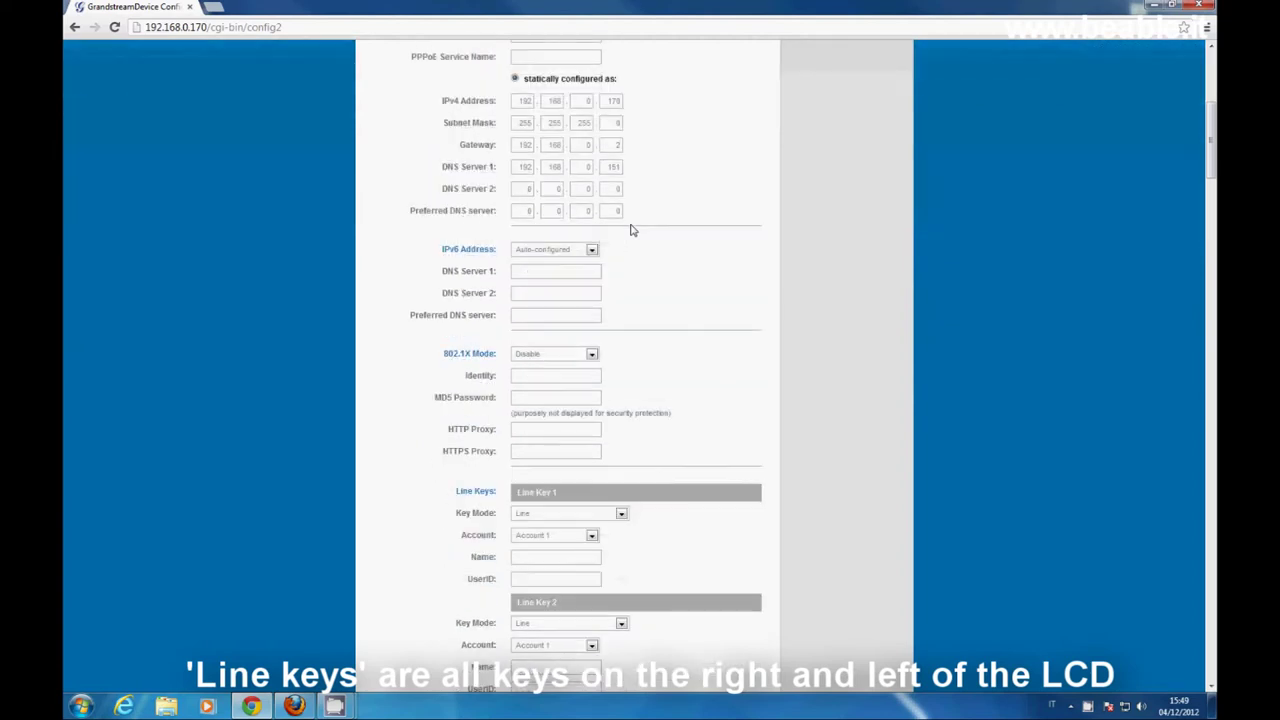
{"action": "scroll", "coordinate": [631, 231], "scroll_direction": "down", "scroll_amount": 2}
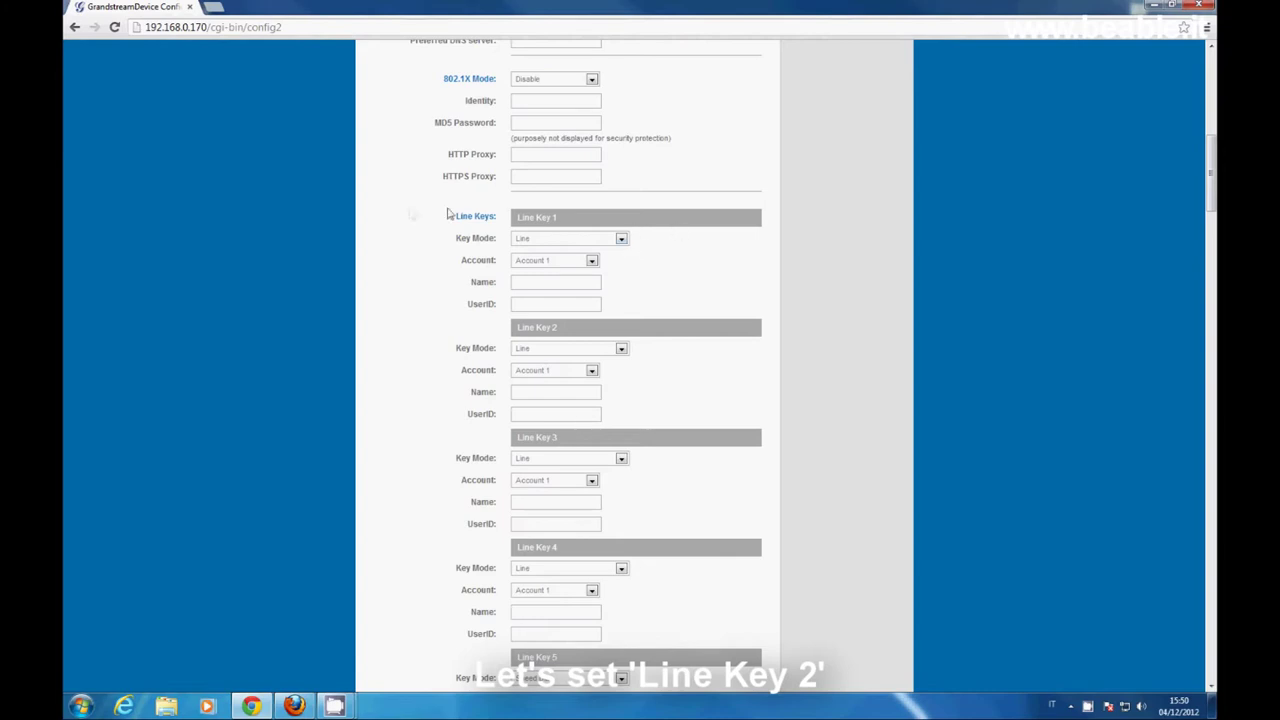
{"action": "scroll", "coordinate": [660, 238], "scroll_direction": "down", "scroll_amount": 3}
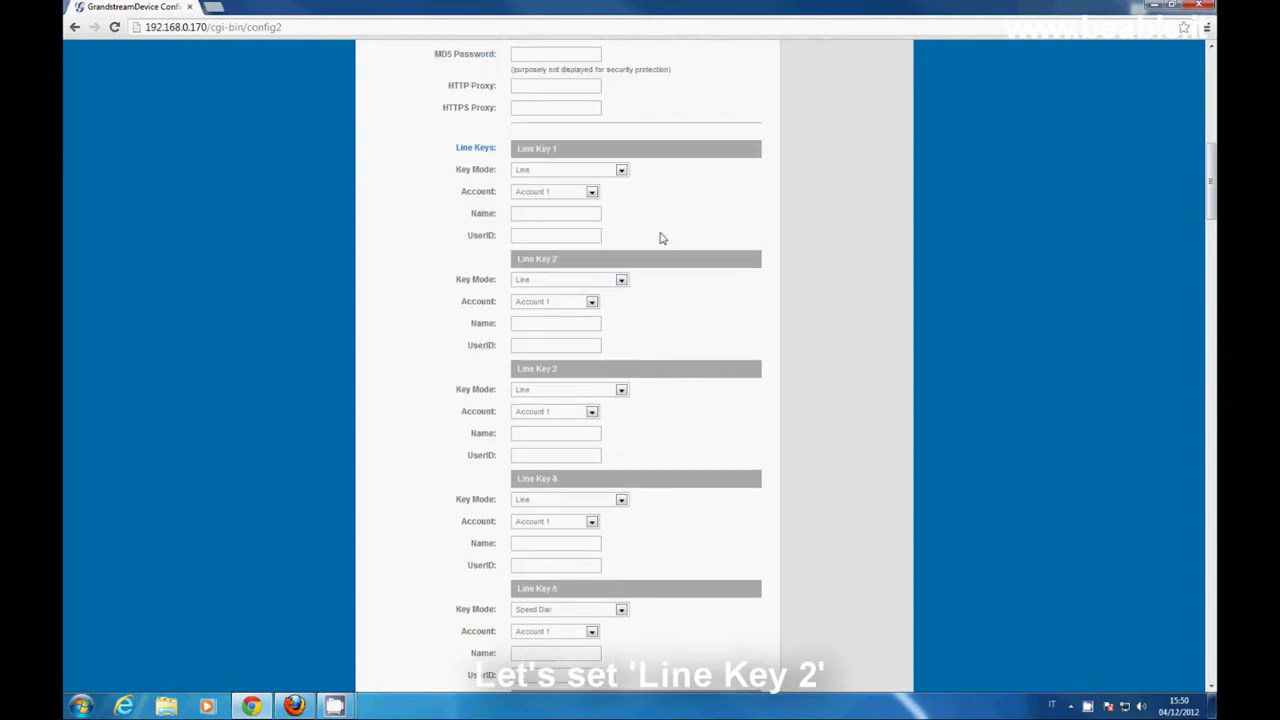
{"action": "scroll", "coordinate": [660, 242], "scroll_direction": "down", "scroll_amount": 4}
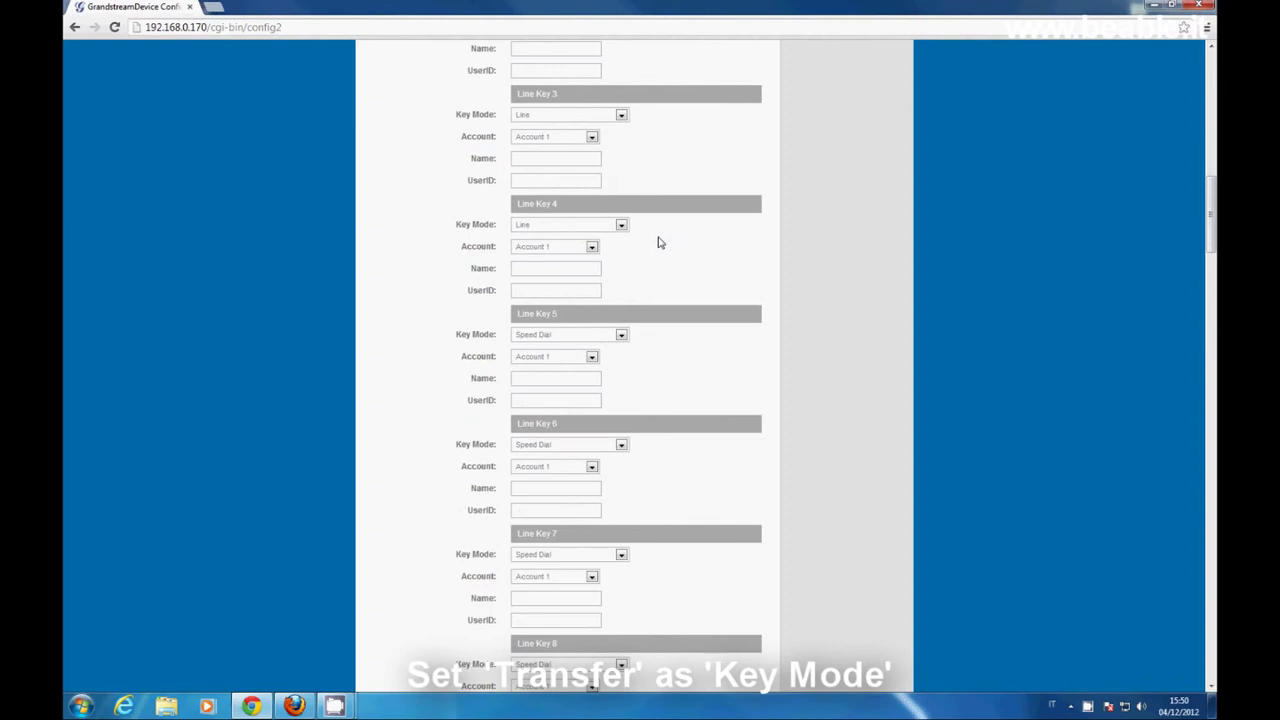
{"action": "scroll", "coordinate": [658, 243], "scroll_direction": "up", "scroll_amount": 1}
{"action": "scroll", "coordinate": [658, 243], "scroll_direction": "up", "scroll_amount": 4}
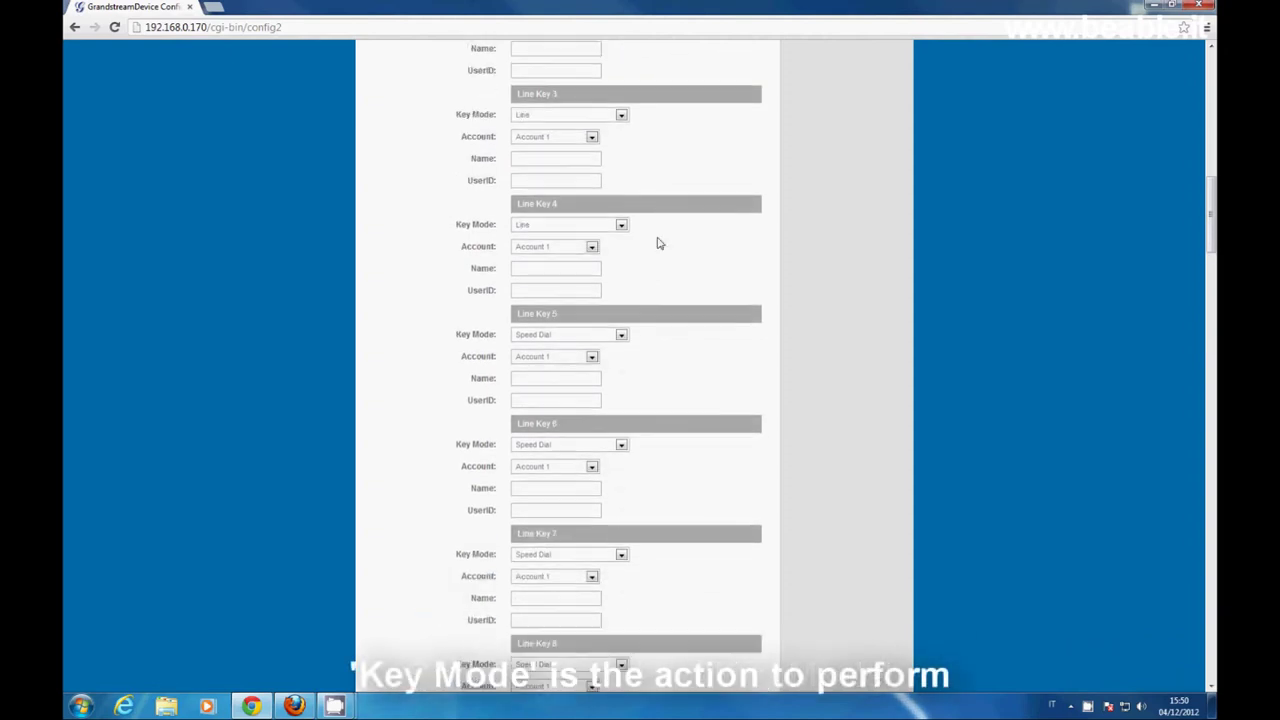
{"action": "scroll", "coordinate": [658, 244], "scroll_direction": "up", "scroll_amount": 1}
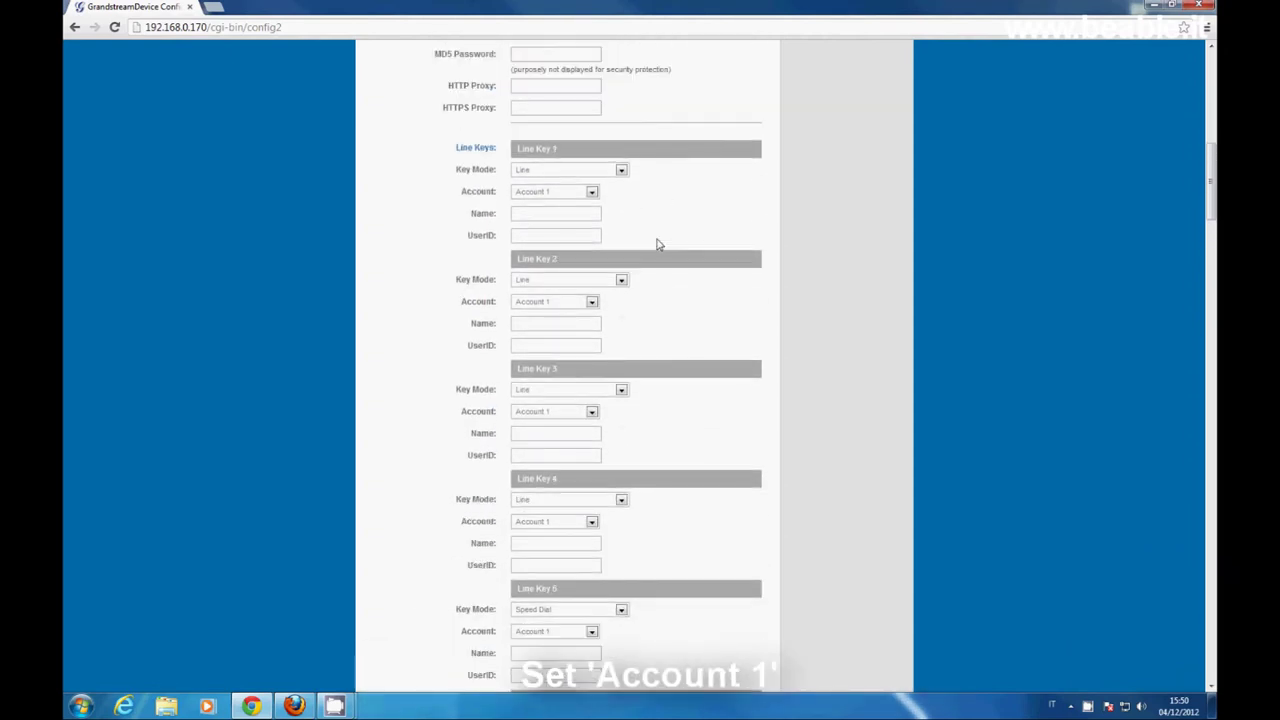
- Make Line Key 2 a Transfer key on Account 1 with Name and UserID 202
{"action": "left_click", "coordinate": [621, 280]}
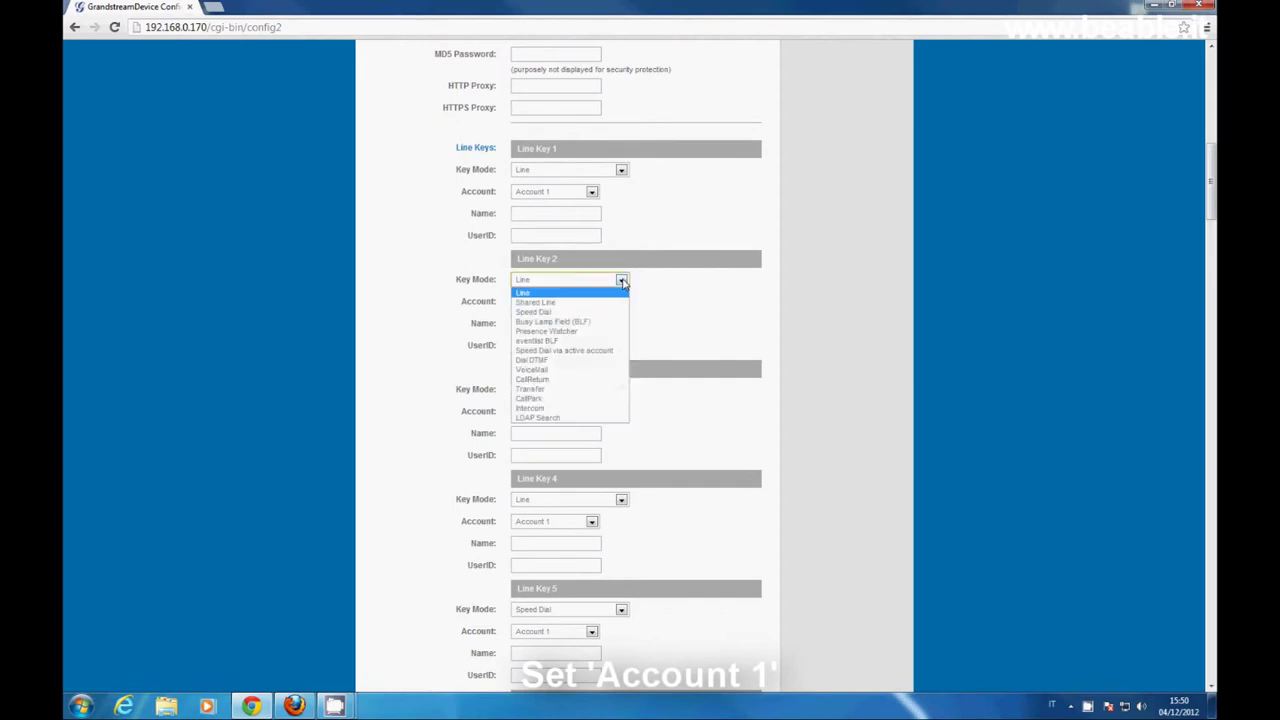
{"action": "left_click", "coordinate": [604, 390]}
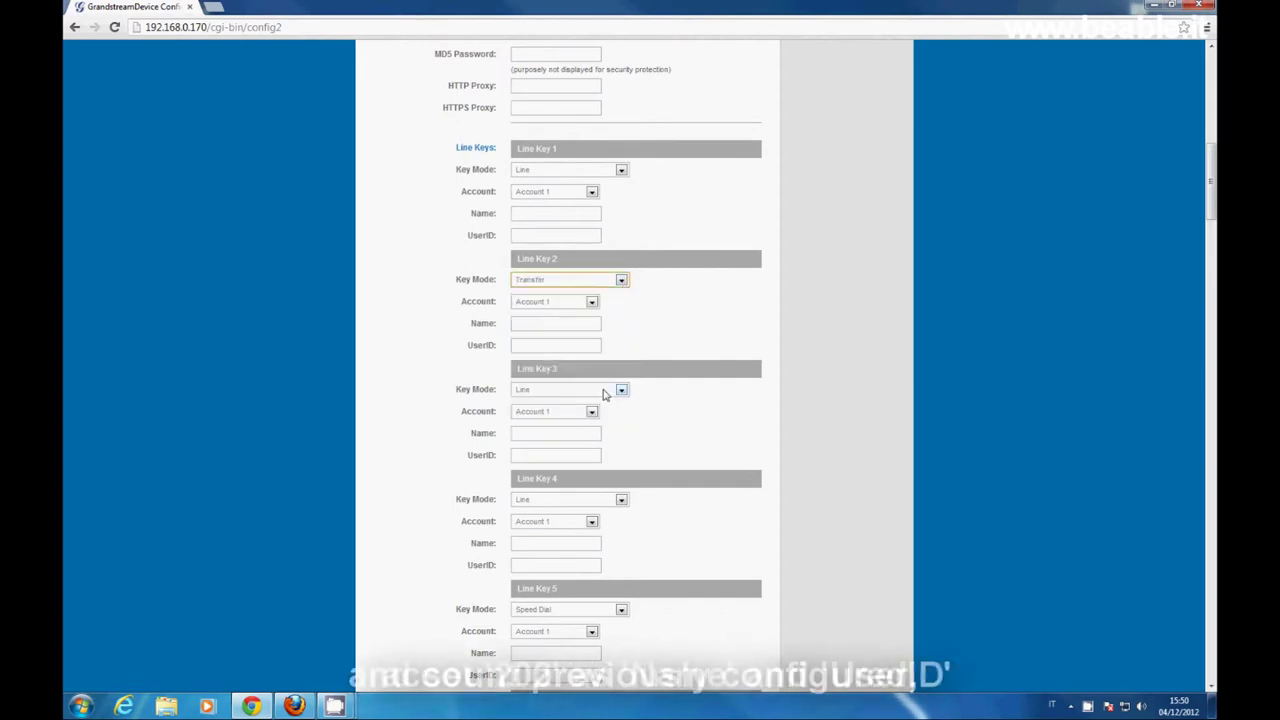
{"action": "left_click", "coordinate": [592, 302]}
{"action": "left_click", "coordinate": [592, 304]}
{"action": "left_click", "coordinate": [580, 323]}
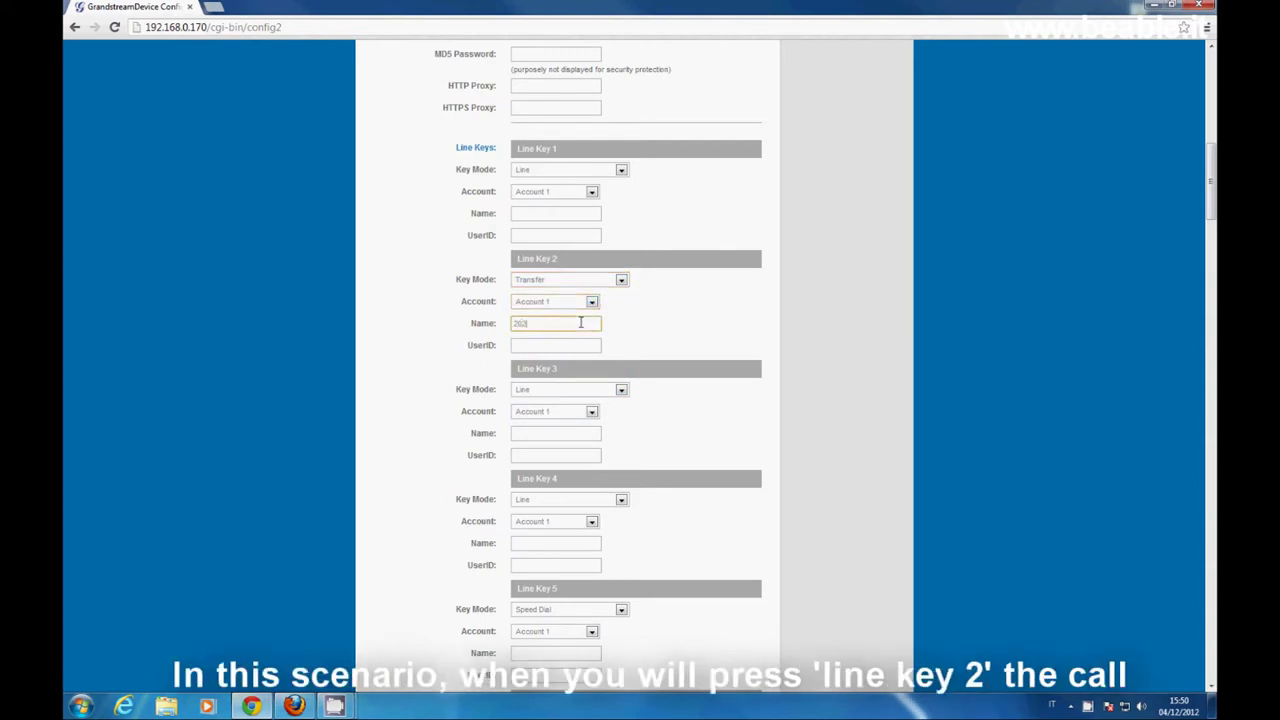
{"action": "left_click", "coordinate": [572, 343]}
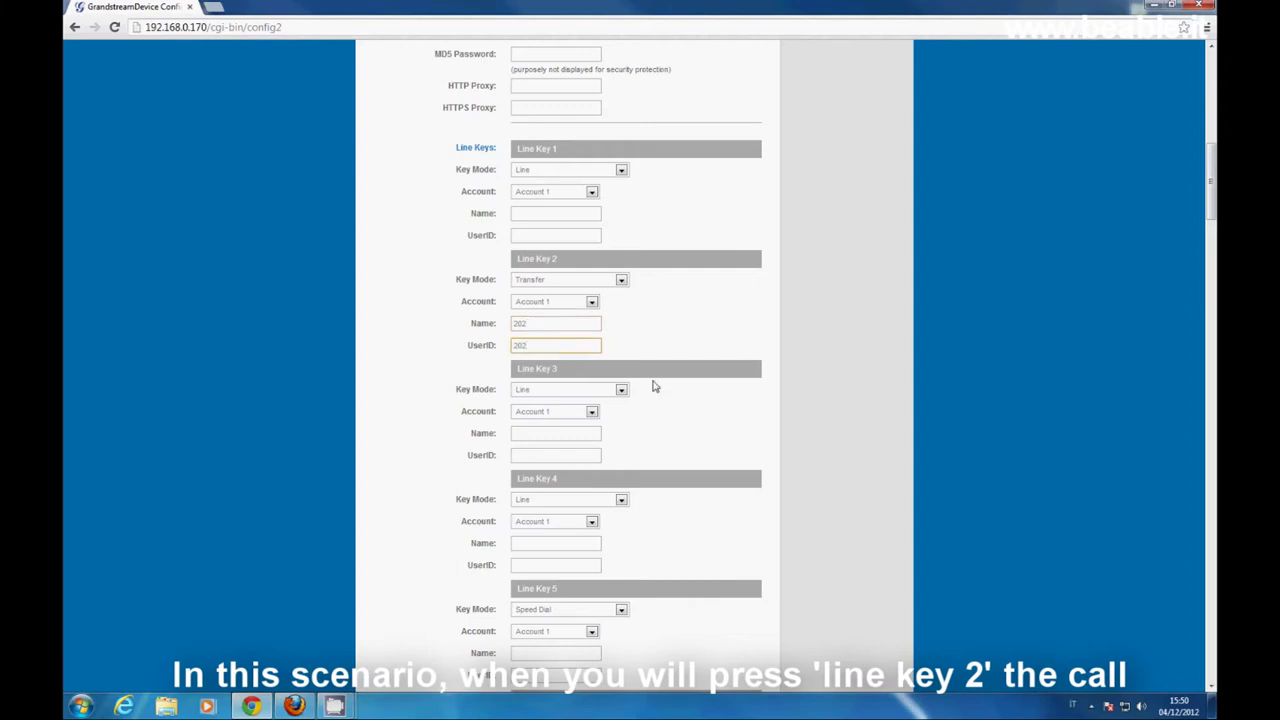
{"action": "scroll", "coordinate": [652, 385], "scroll_direction": "down", "scroll_amount": 5}
{"action": "scroll", "coordinate": [652, 385], "scroll_direction": "down", "scroll_amount": 3}
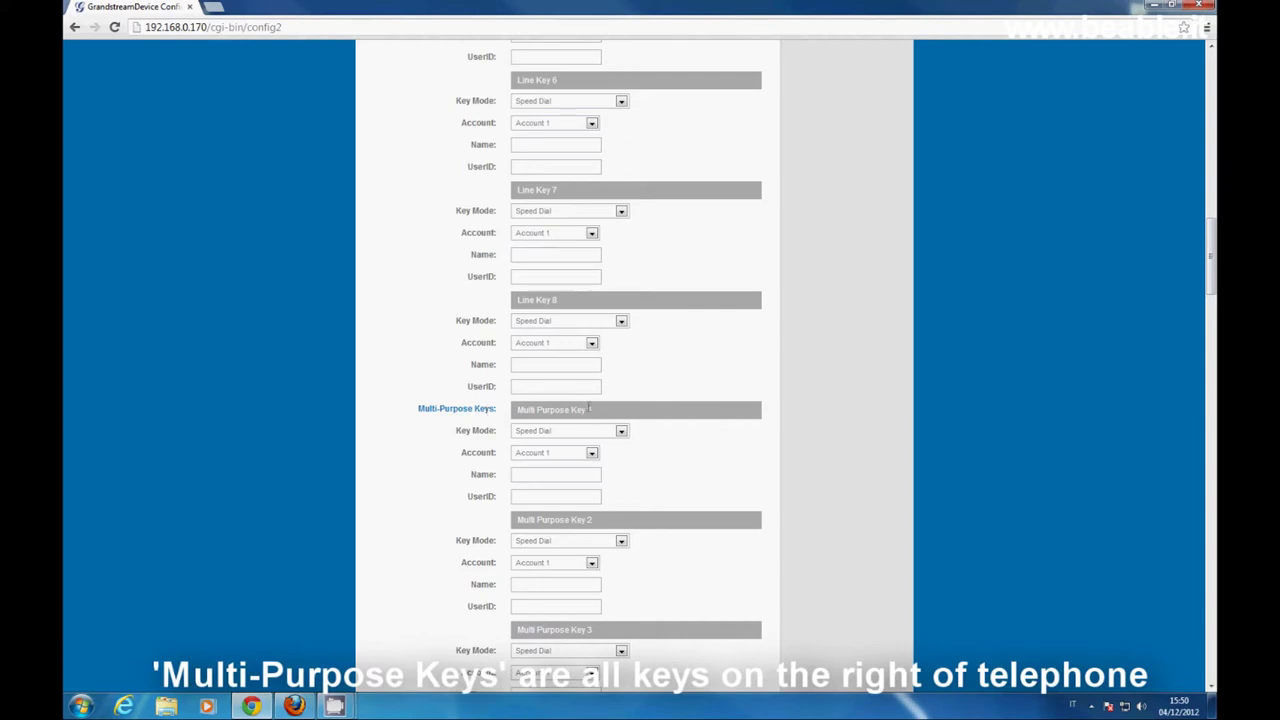
{"action": "scroll", "coordinate": [670, 404], "scroll_direction": "up", "scroll_amount": 5}
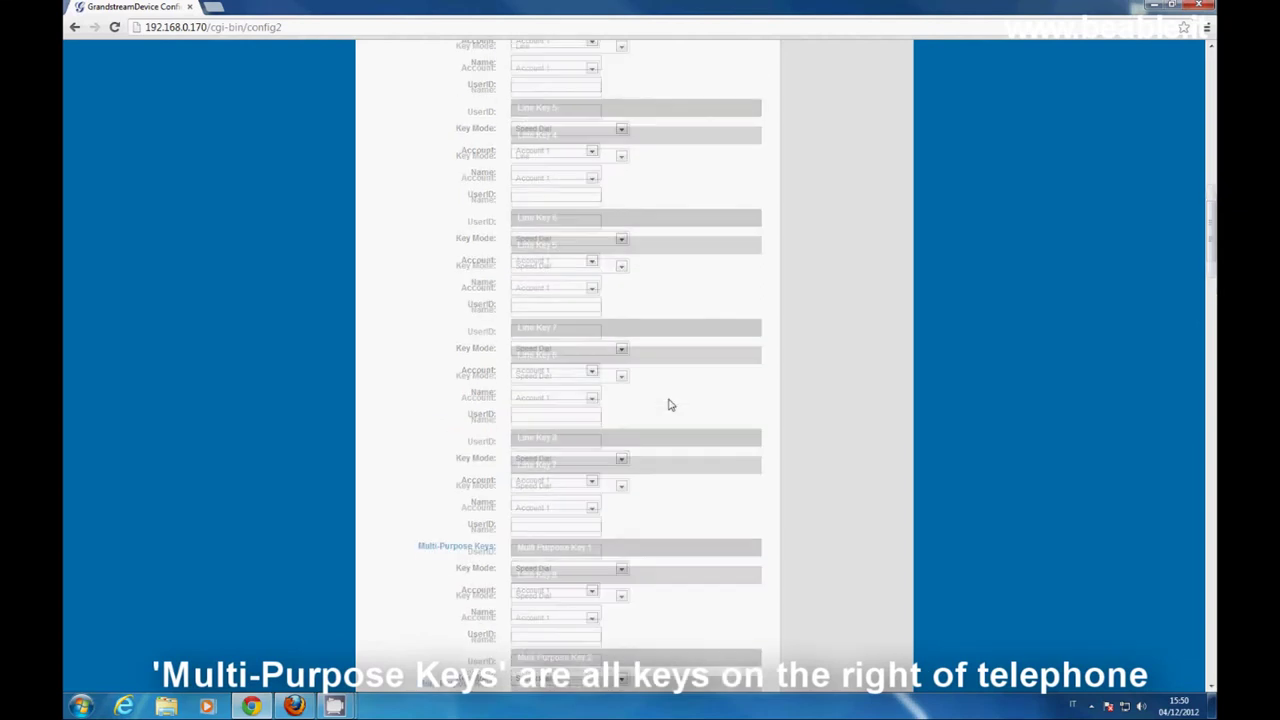
{"action": "scroll", "coordinate": [670, 404], "scroll_direction": "down", "scroll_amount": 6}
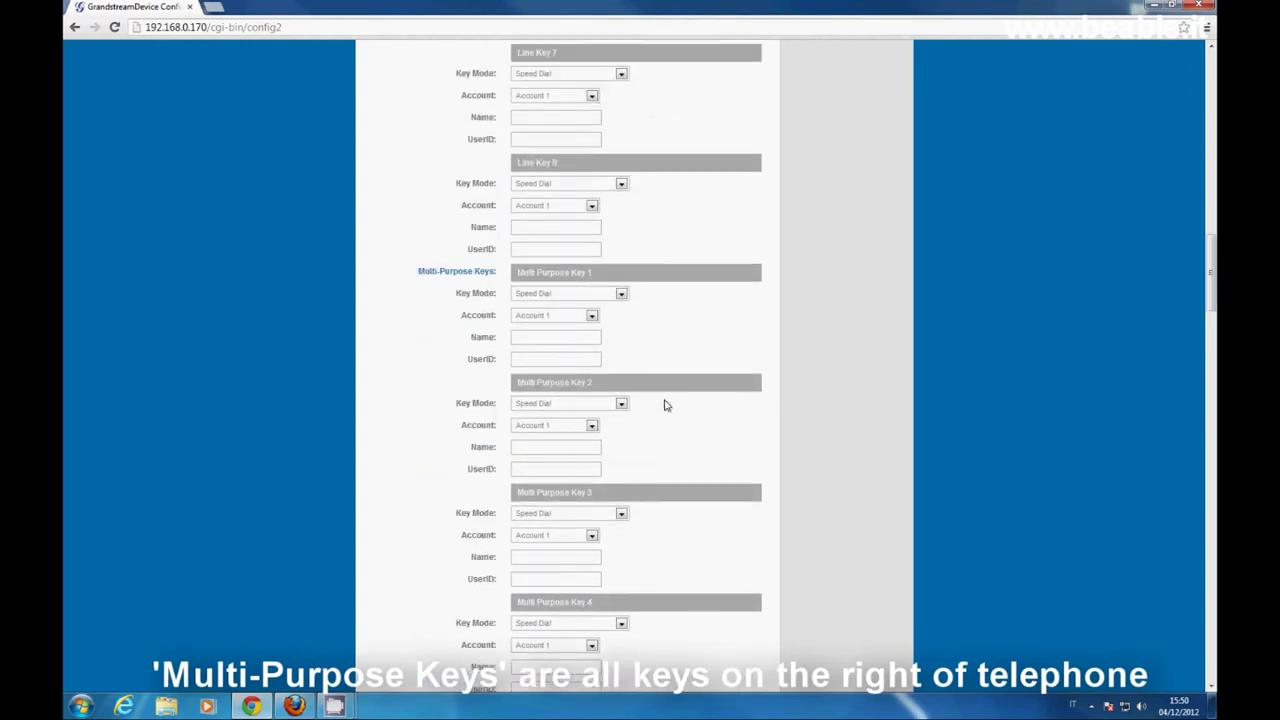
{"action": "scroll", "coordinate": [667, 405], "scroll_direction": "down", "scroll_amount": 4}
{"action": "scroll", "coordinate": [665, 405], "scroll_direction": "down", "scroll_amount": 4}
{"action": "scroll", "coordinate": [667, 405], "scroll_direction": "down", "scroll_amount": 3}
{"action": "scroll", "coordinate": [667, 405], "scroll_direction": "down", "scroll_amount": 4}
{"action": "scroll", "coordinate": [665, 405], "scroll_direction": "down", "scroll_amount": 5}
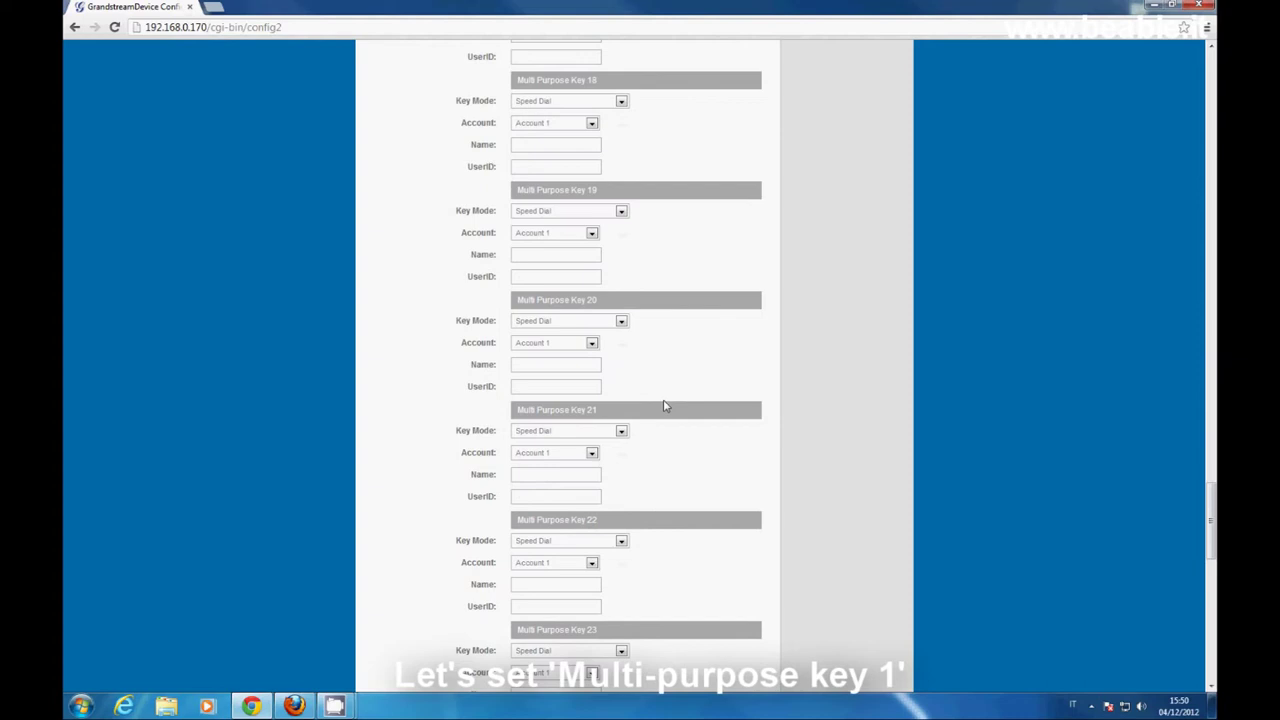
{"action": "scroll", "coordinate": [665, 405], "scroll_direction": "down", "scroll_amount": 3}
{"action": "scroll", "coordinate": [665, 405], "scroll_direction": "up", "scroll_amount": 7}
{"action": "scroll", "coordinate": [665, 405], "scroll_direction": "up", "scroll_amount": 15}
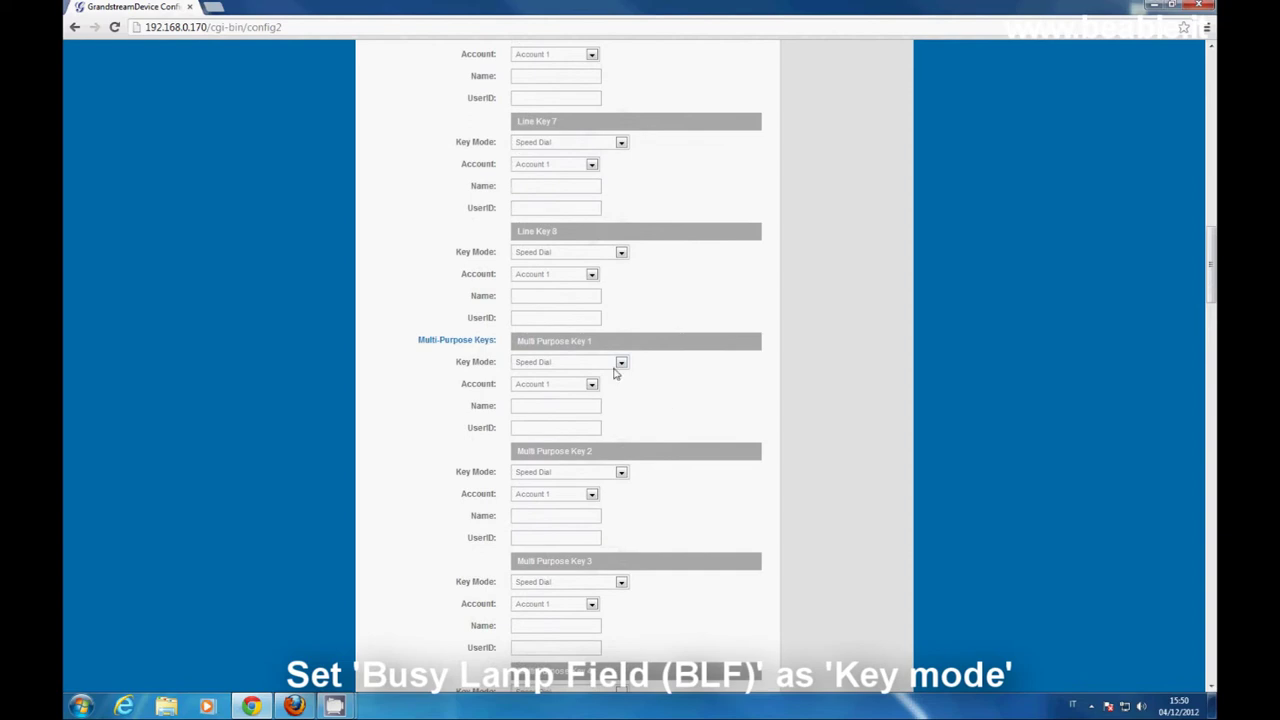
- Set Multi Purpose Key 1 to Busy Lamp Field on Account 1, Name and UserID 202
{"action": "left_click", "coordinate": [620, 363]}
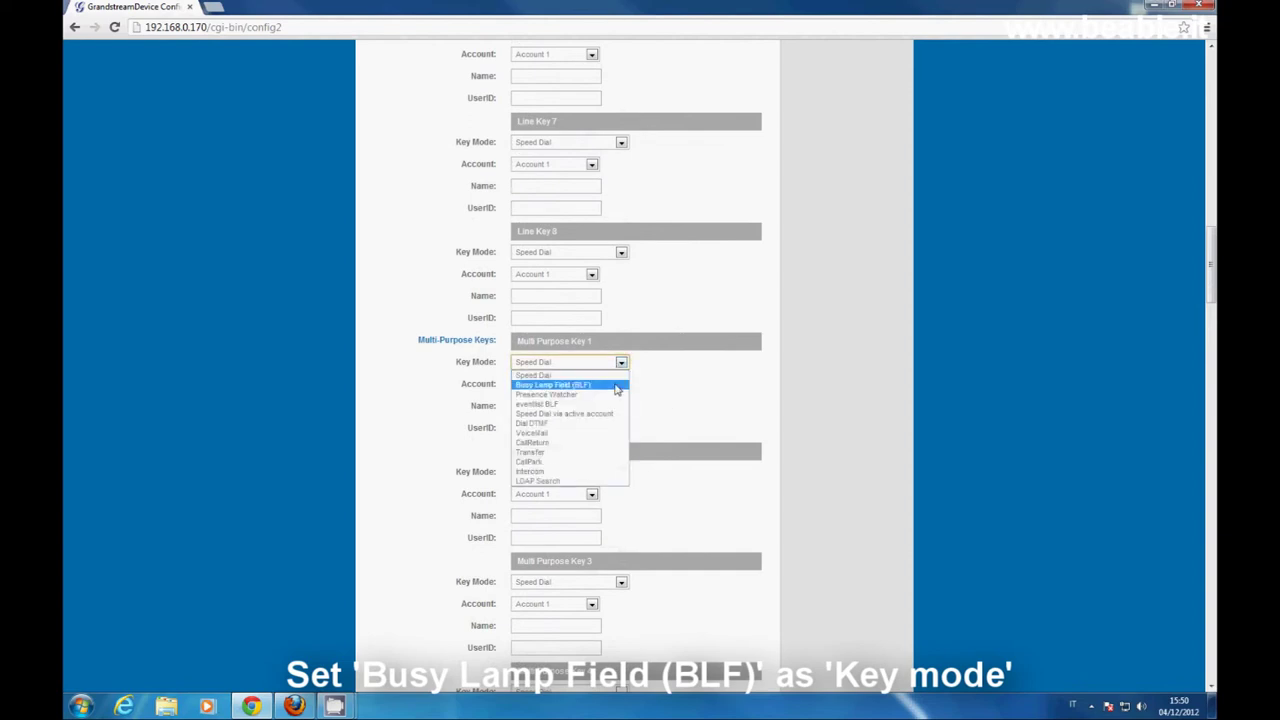
{"action": "left_click", "coordinate": [616, 386]}
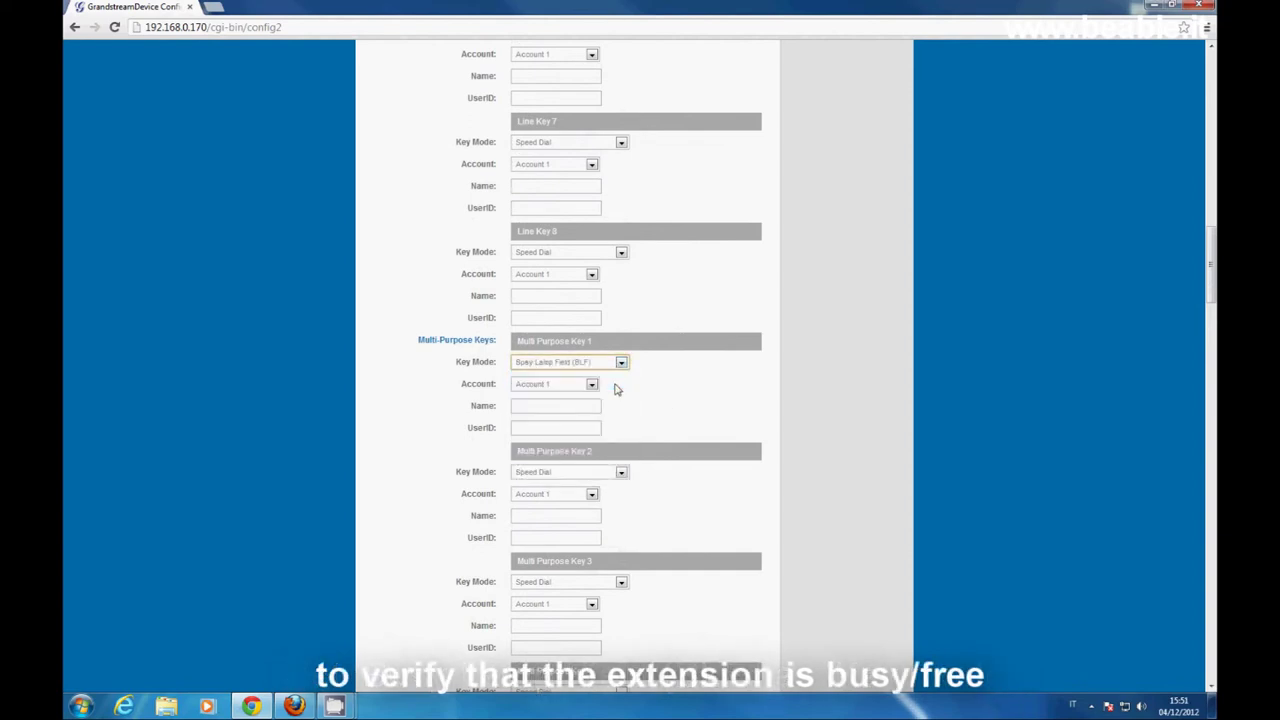
{"action": "left_click", "coordinate": [592, 386]}
{"action": "left_click", "coordinate": [584, 397]}
{"action": "left_click", "coordinate": [583, 404]}
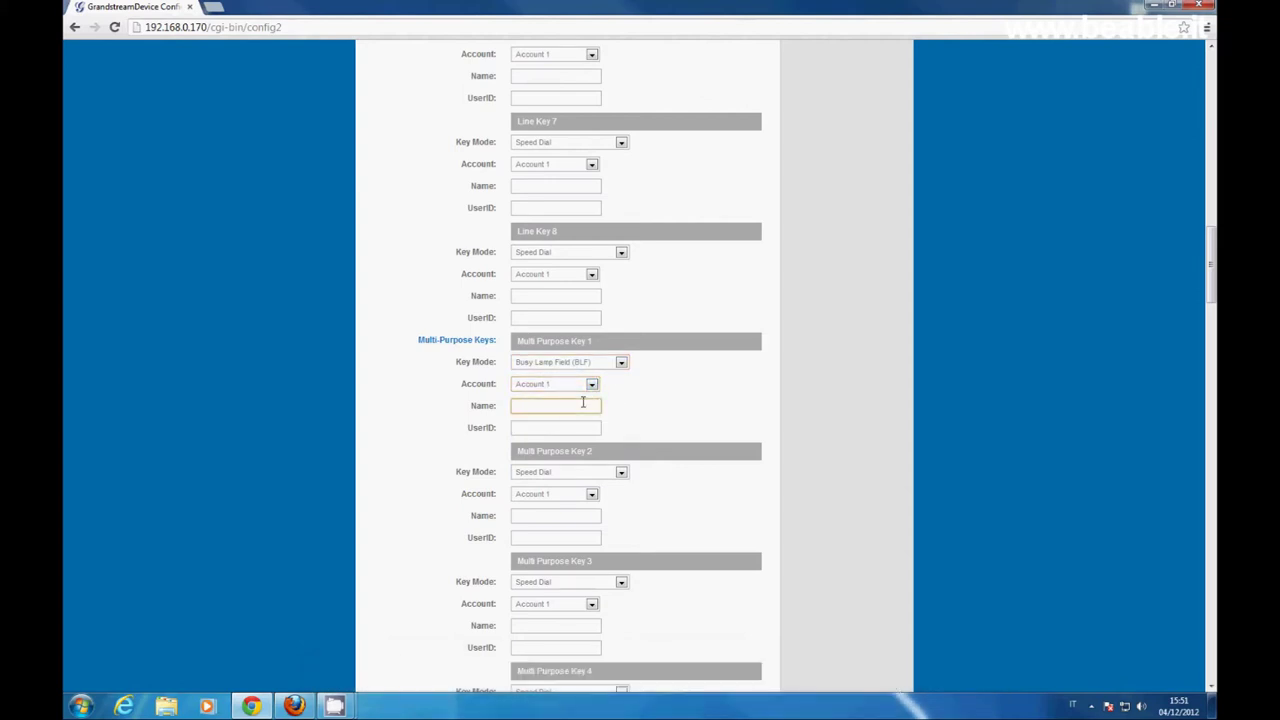
{"action": "type", "text": "202"}
{"action": "left_click", "coordinate": [566, 430]}
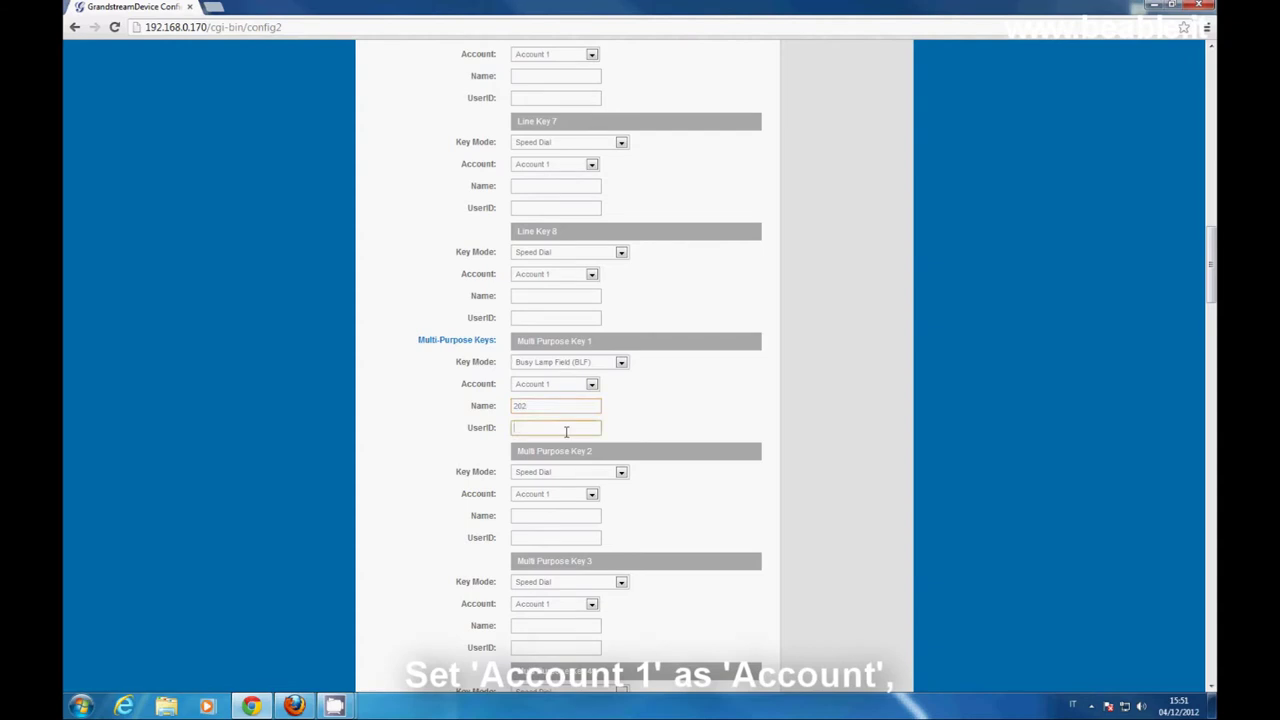
{"action": "type", "text": "202"}
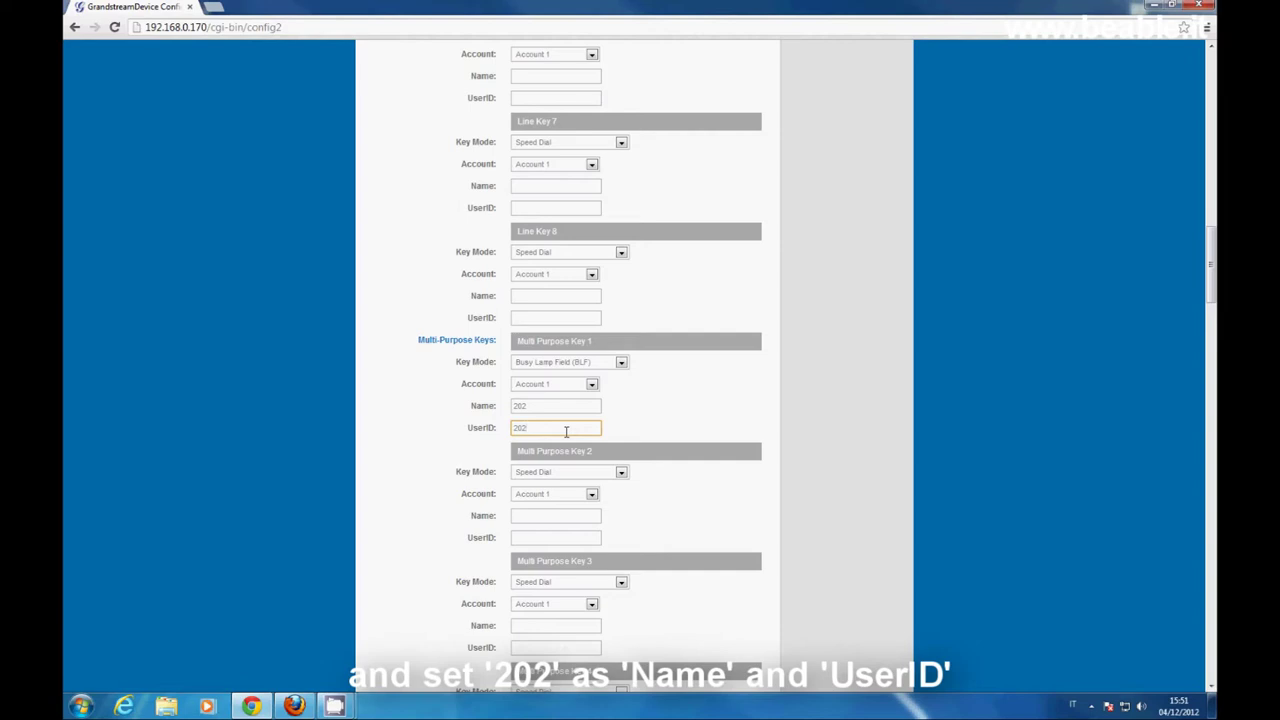
- Save the line and multi-purpose key settings with Update, then reboot the phone
{"action": "scroll", "coordinate": [641, 477], "scroll_direction": "down", "scroll_amount": 10}
{"action": "scroll", "coordinate": [641, 477], "scroll_direction": "down", "scroll_amount": 20}
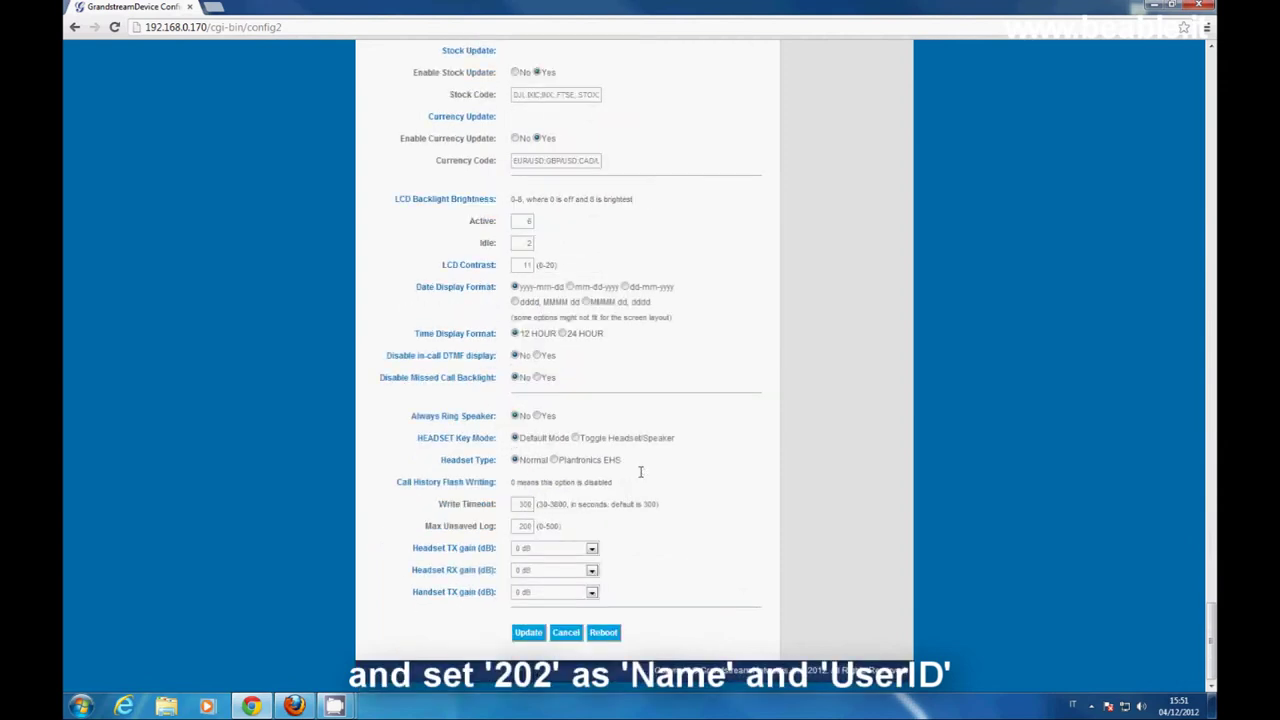
{"action": "left_click", "coordinate": [529, 632]}
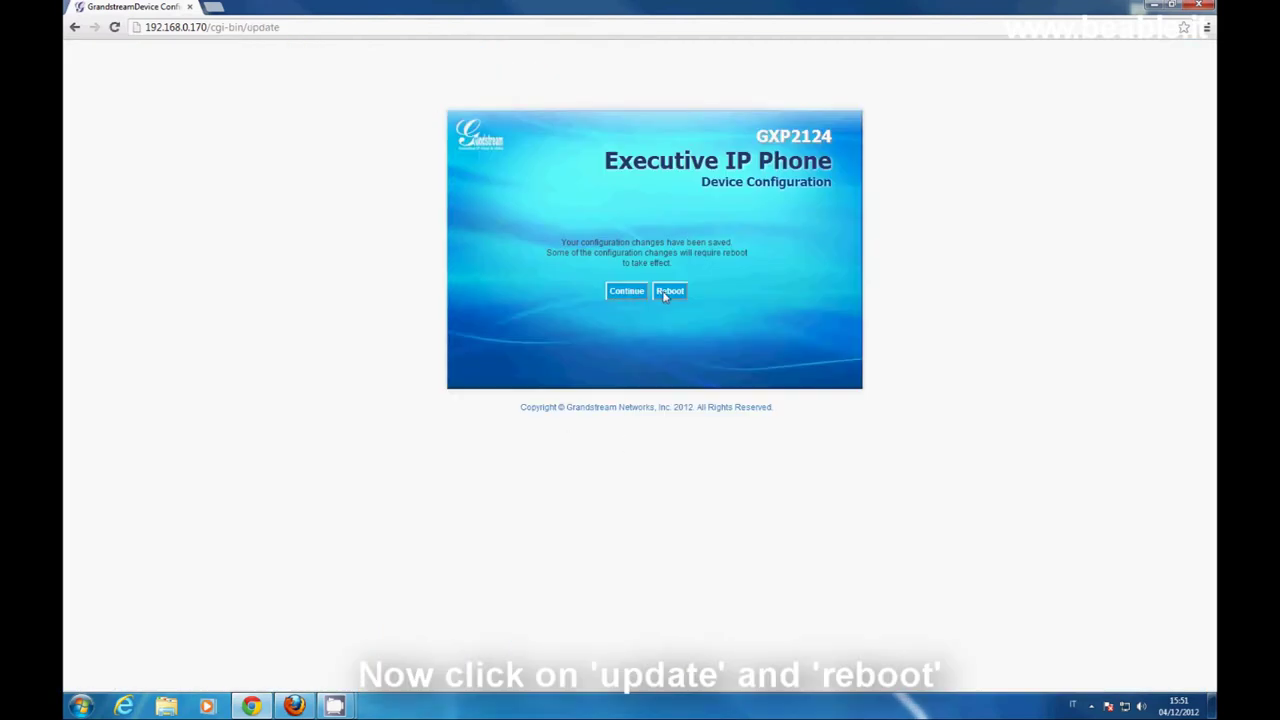
{"action": "left_click", "coordinate": [664, 294]}
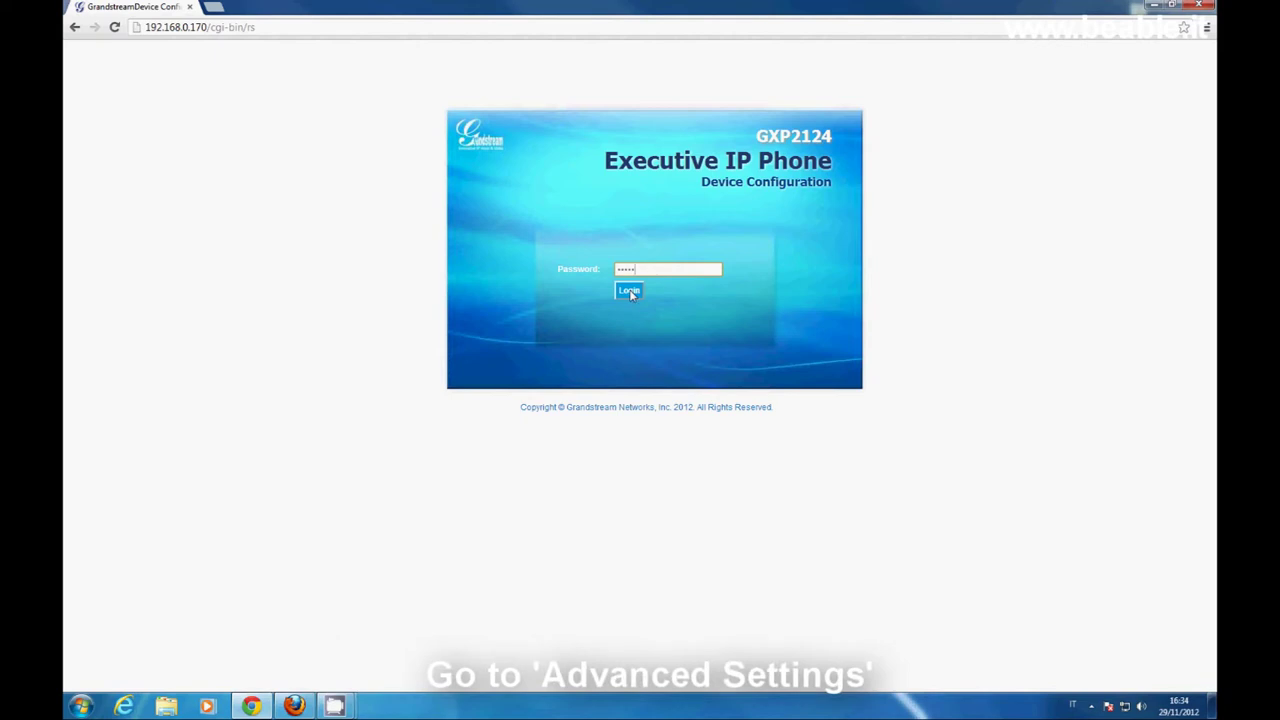
- Log back in and go to the Advanced Settings page
{"action": "left_click", "coordinate": [629, 291]}
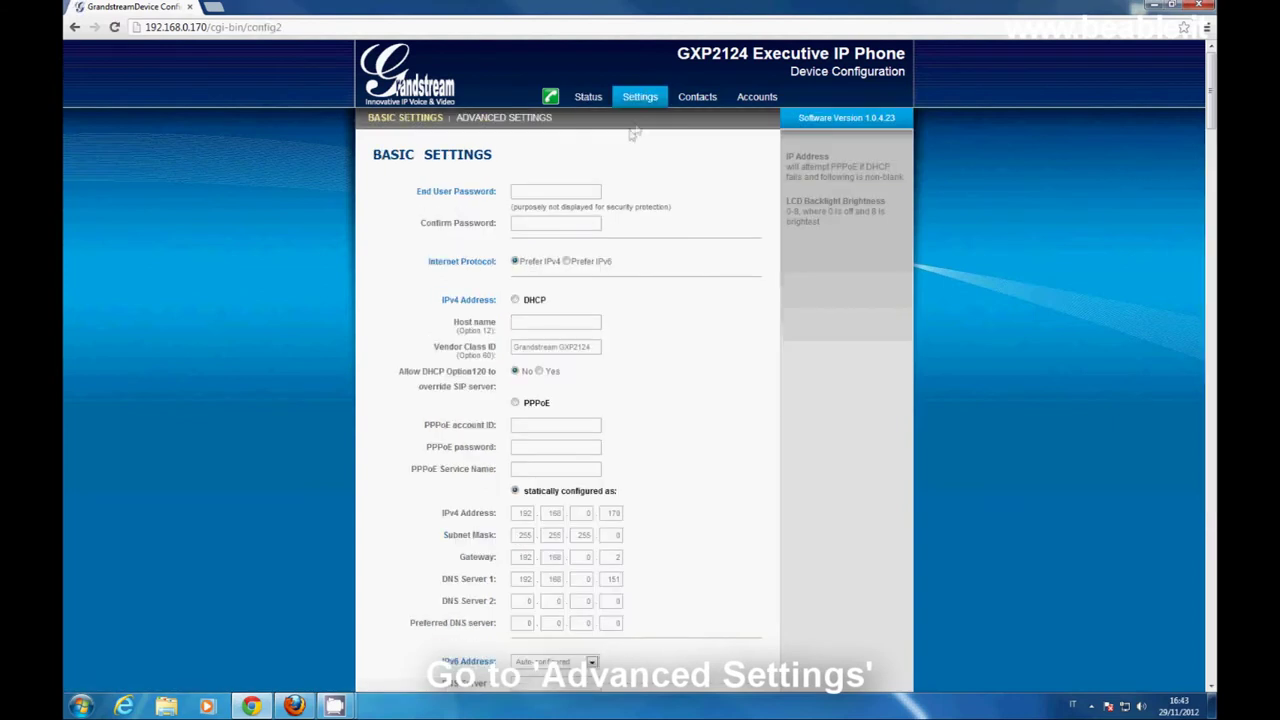
{"action": "left_click", "coordinate": [532, 121]}
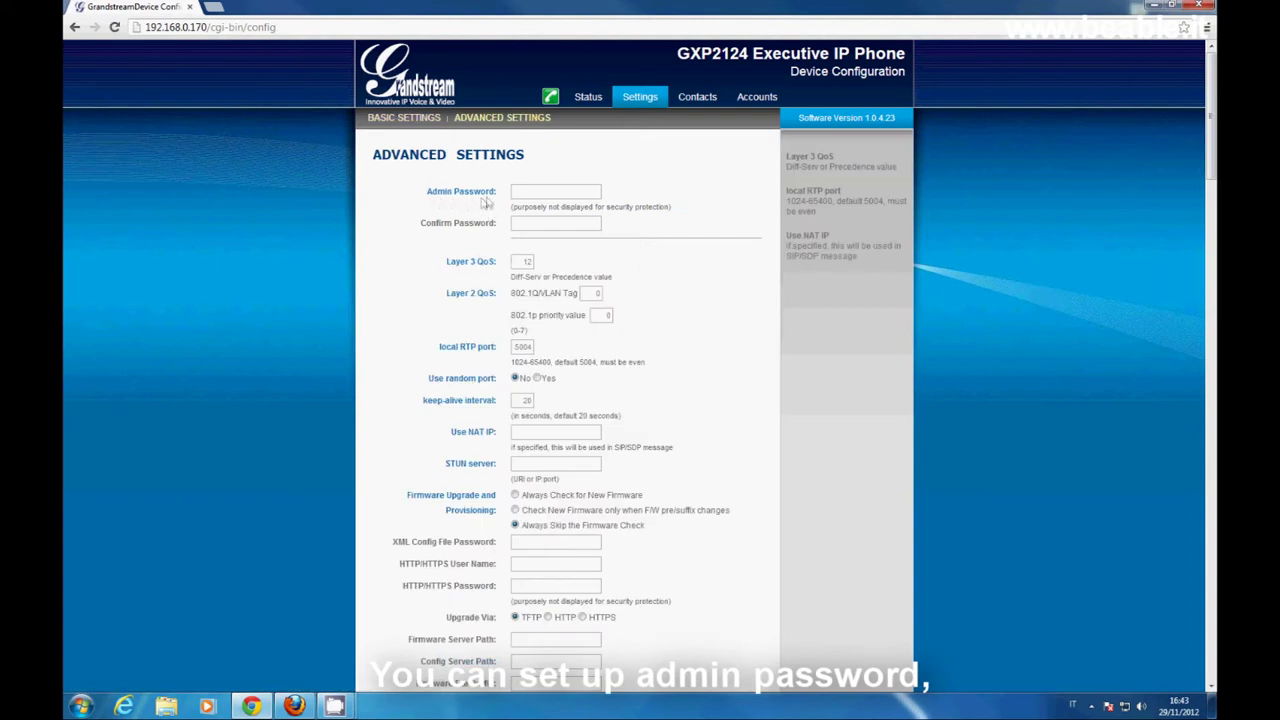
{"action": "scroll", "coordinate": [697, 254], "scroll_direction": "down", "scroll_amount": 3}
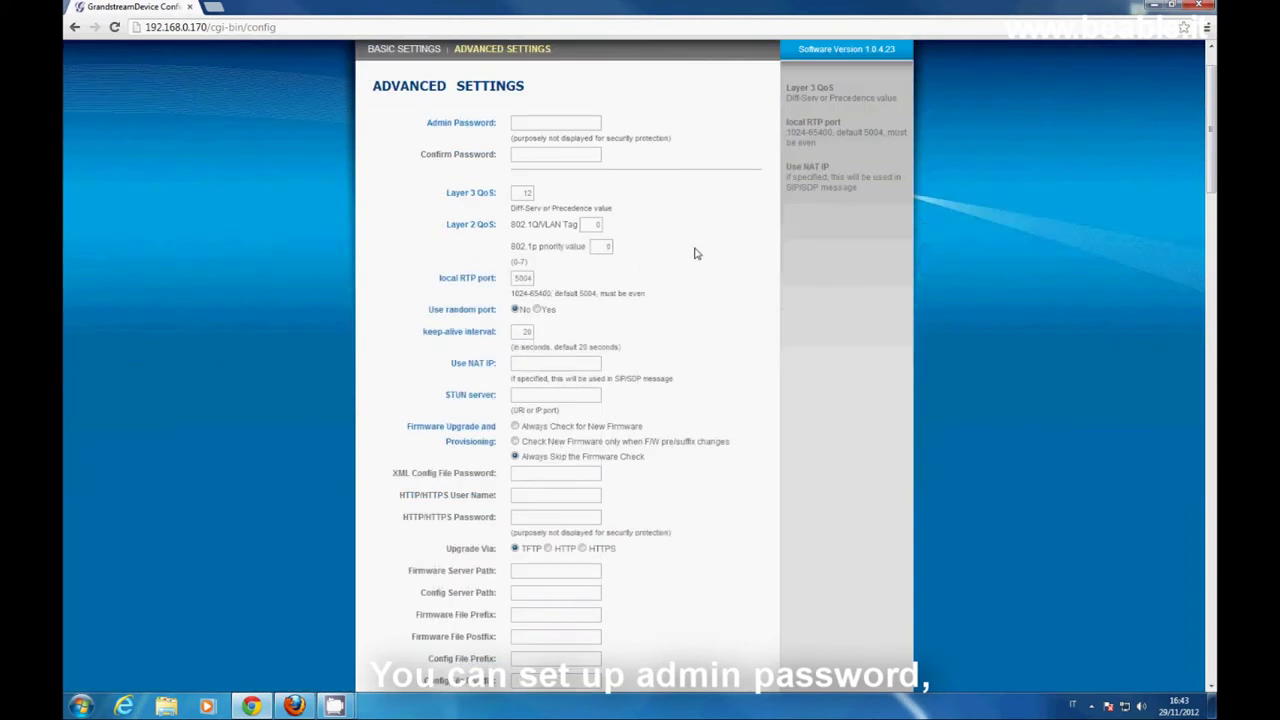
{"action": "scroll", "coordinate": [697, 254], "scroll_direction": "down", "scroll_amount": 6}
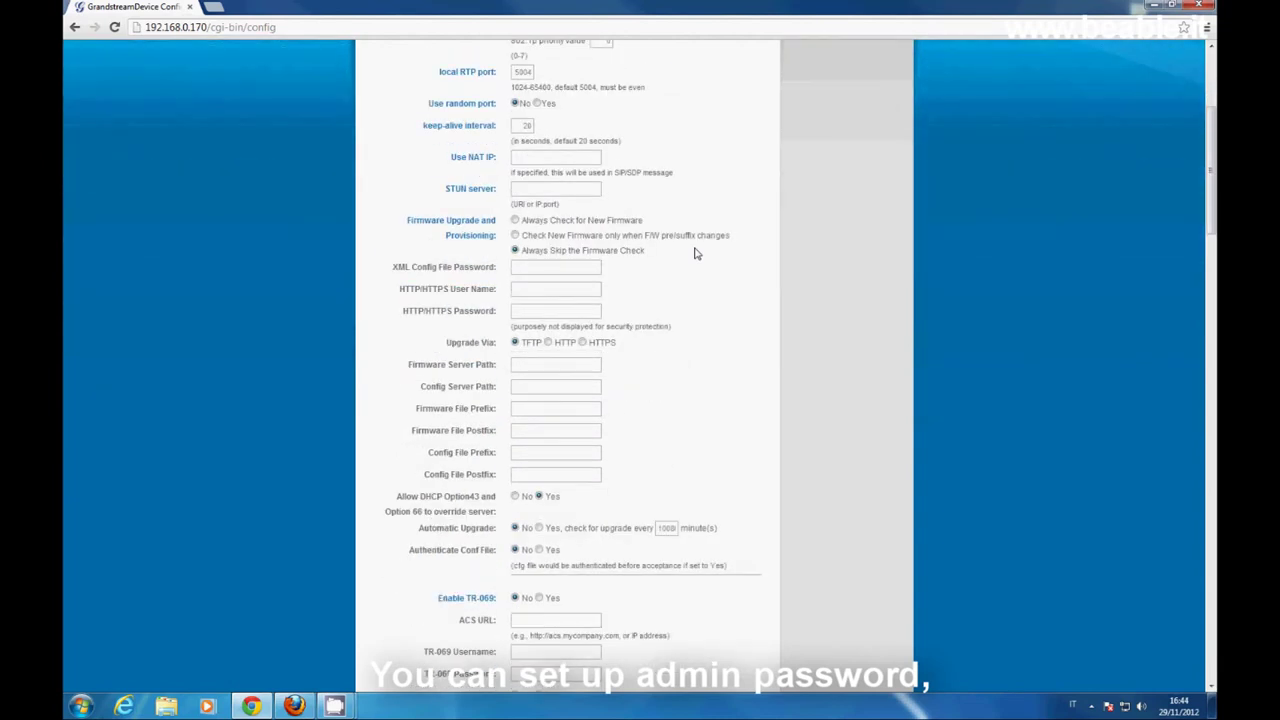
{"action": "scroll", "coordinate": [697, 254], "scroll_direction": "down", "scroll_amount": 13}
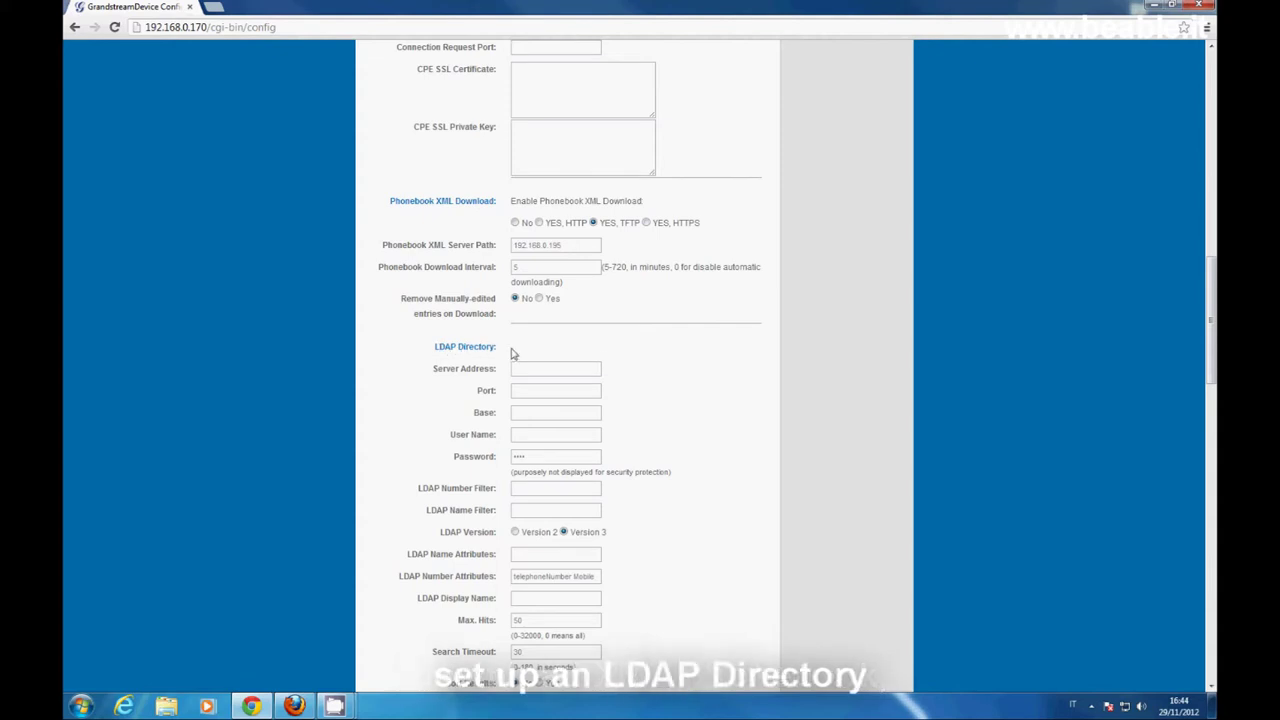
{"action": "scroll", "coordinate": [675, 376], "scroll_direction": "down", "scroll_amount": 2}
{"action": "scroll", "coordinate": [675, 376], "scroll_direction": "down", "scroll_amount": 20}
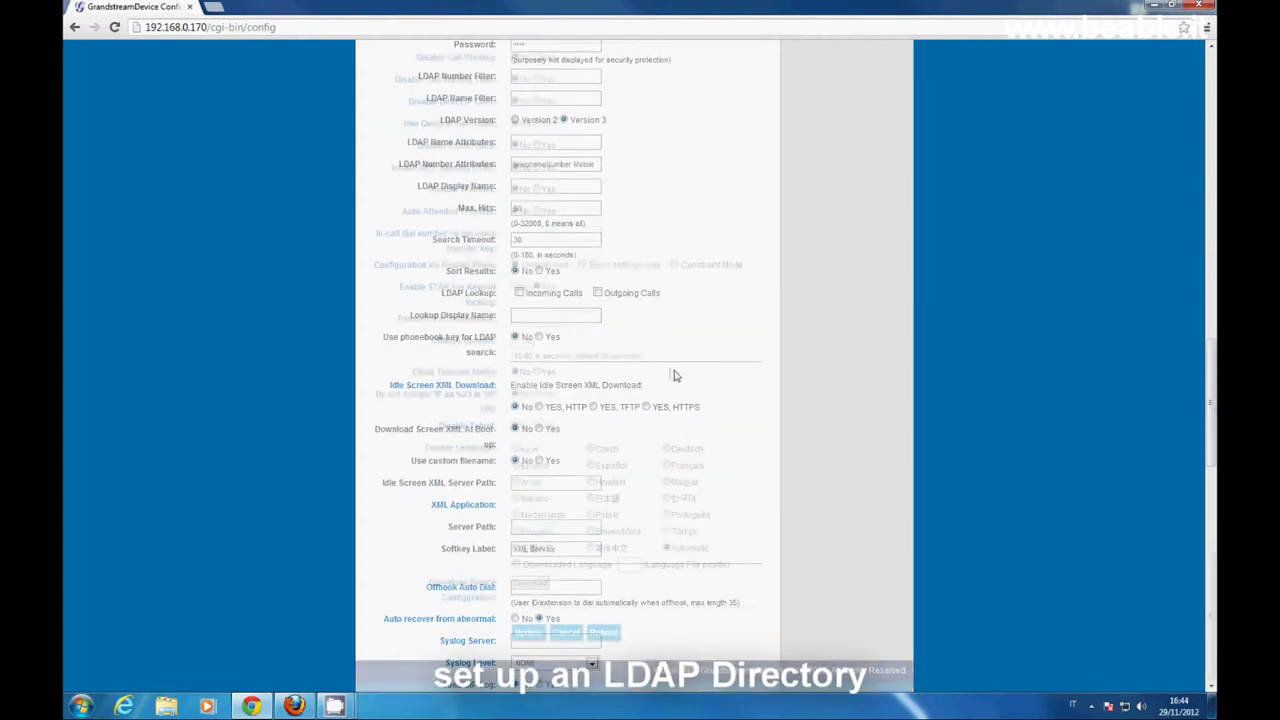
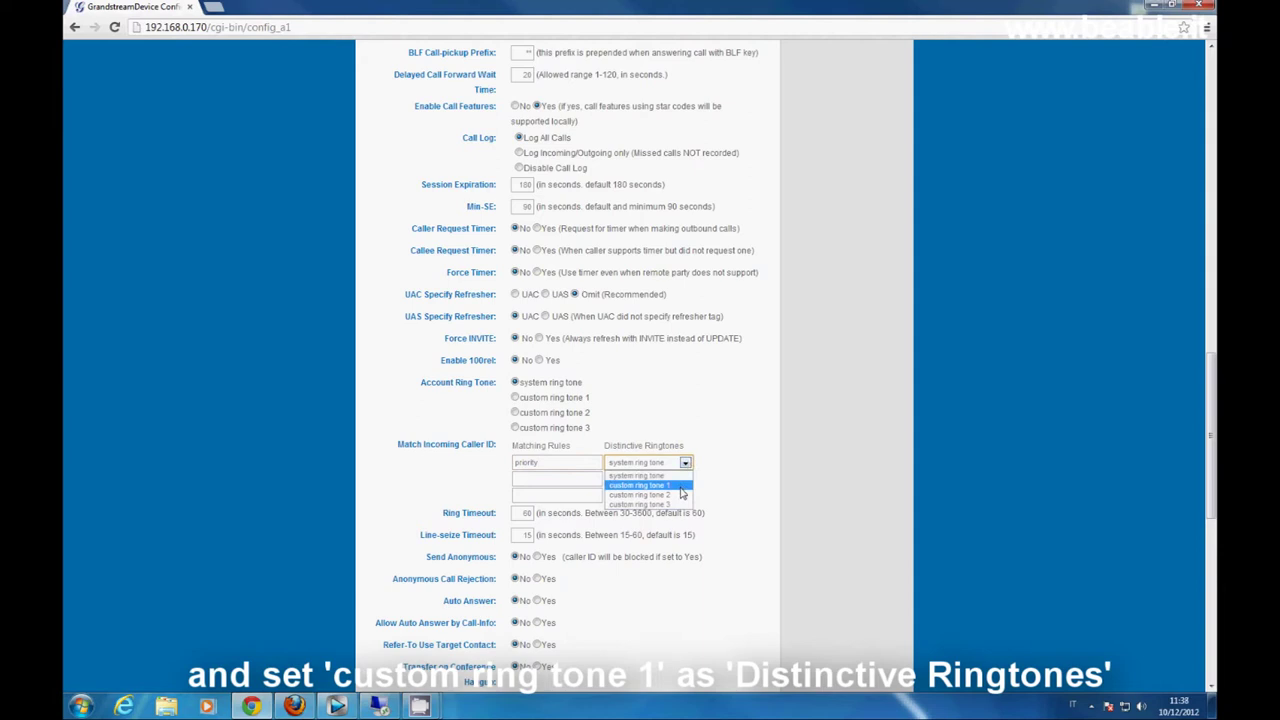
- Assign custom ring tone 1 to the priority caller ID rule and save the account settings with Update
{"action": "left_click", "coordinate": [684, 486]}
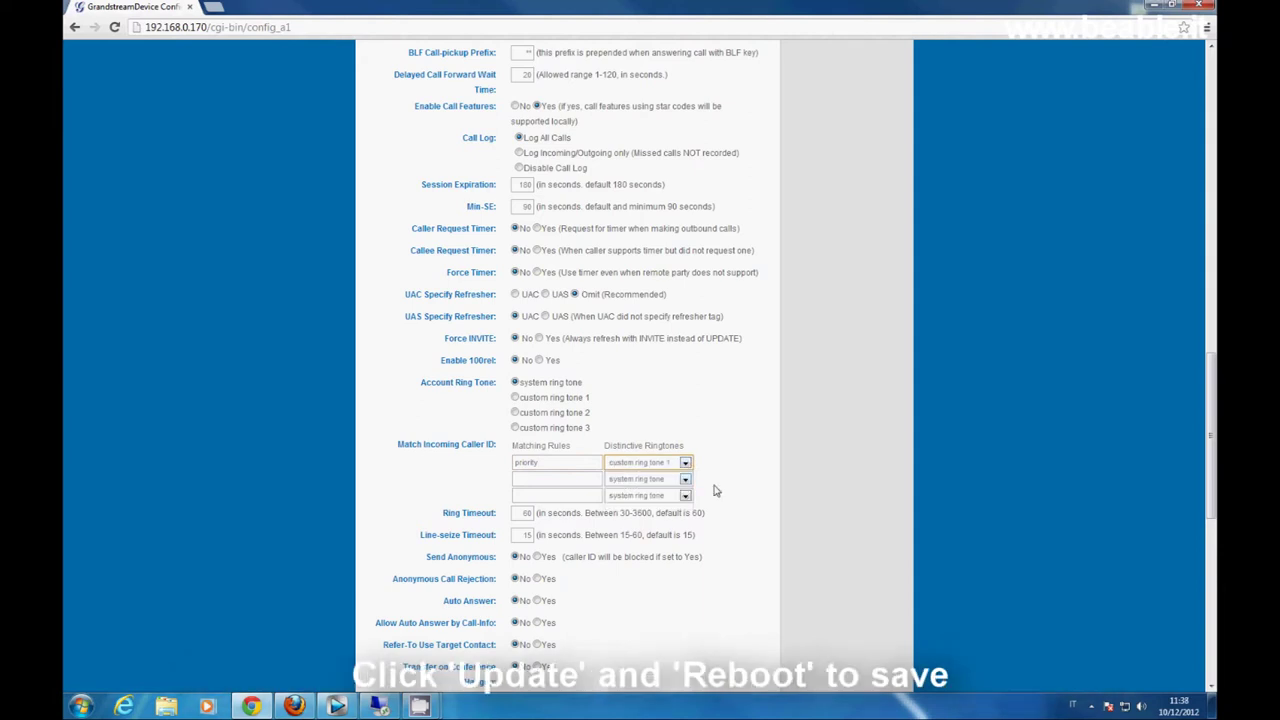
{"action": "scroll", "coordinate": [715, 490], "scroll_direction": "down", "scroll_amount": 6}
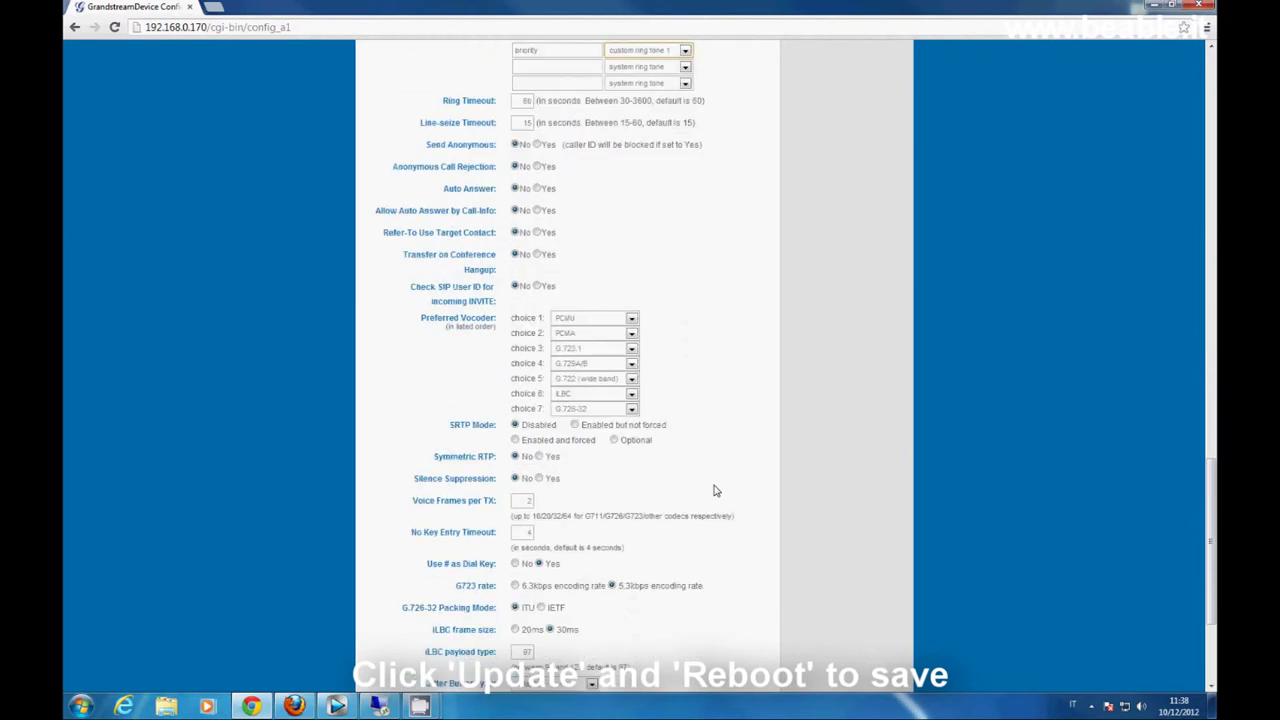
{"action": "left_click", "coordinate": [533, 641]}
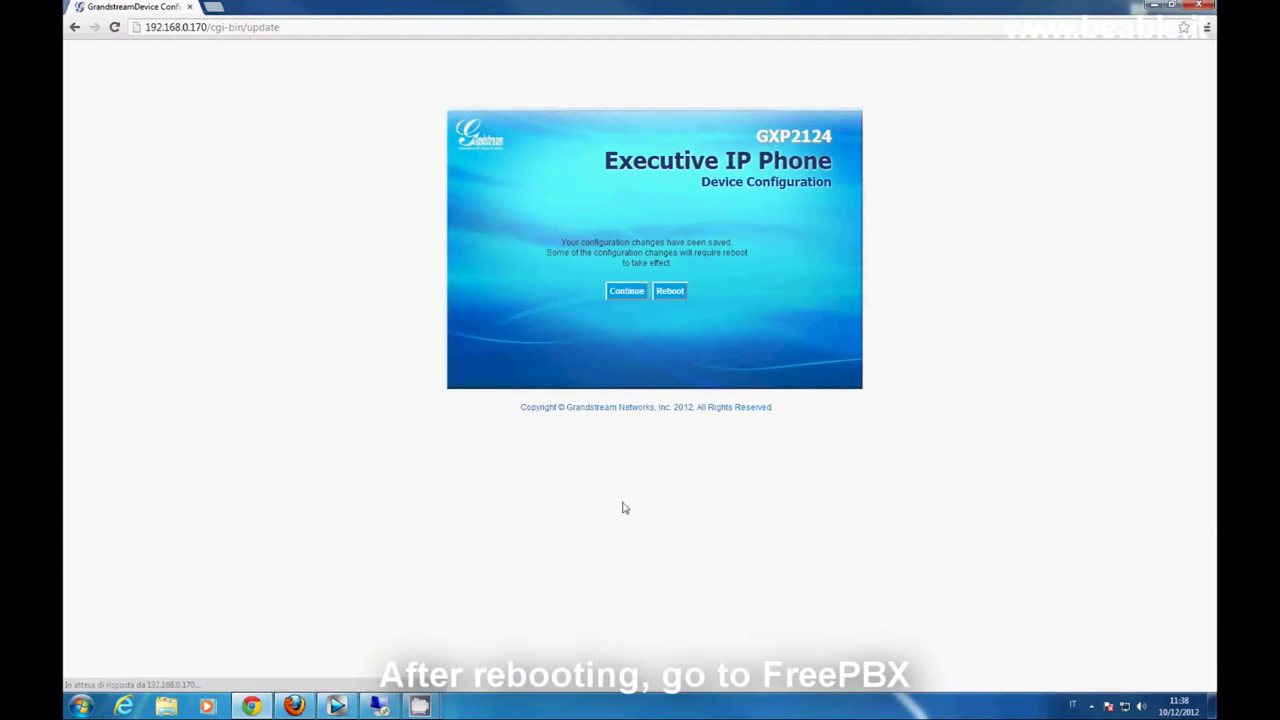
- Reboot the phone from the confirmation page and open a new blank browser tab
{"action": "left_click", "coordinate": [676, 292]}
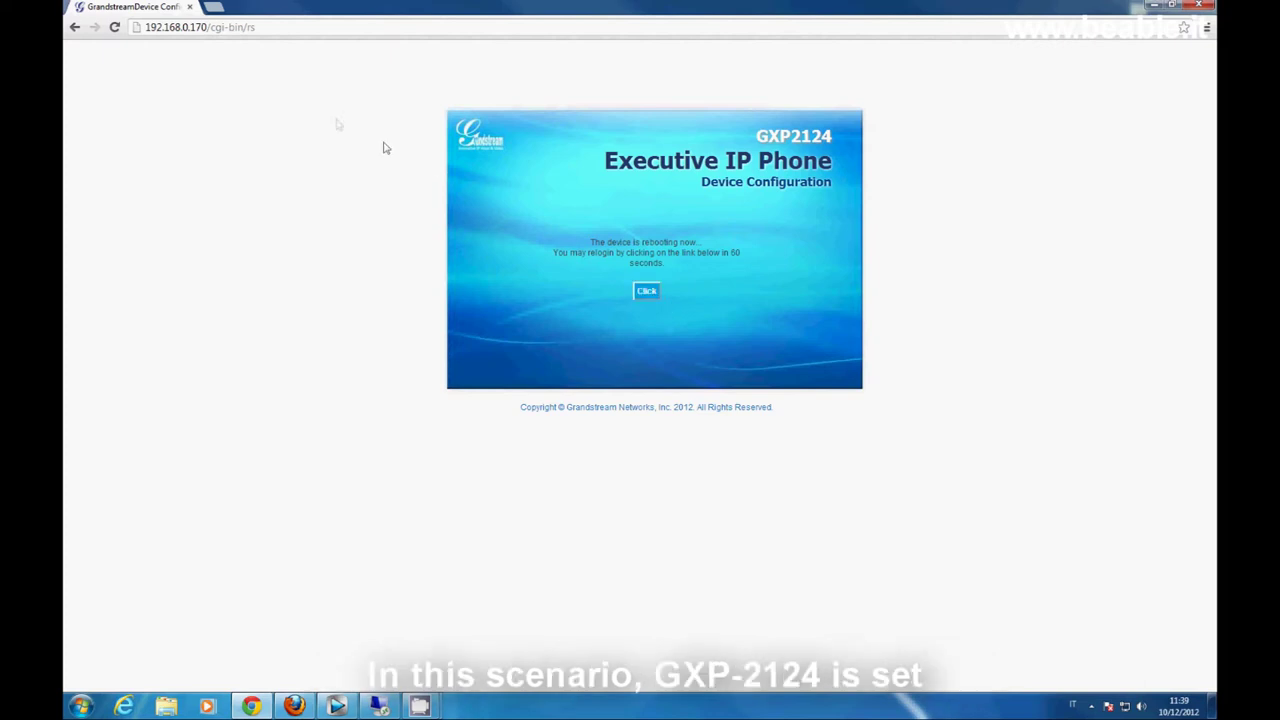
{"action": "left_click", "coordinate": [213, 7]}
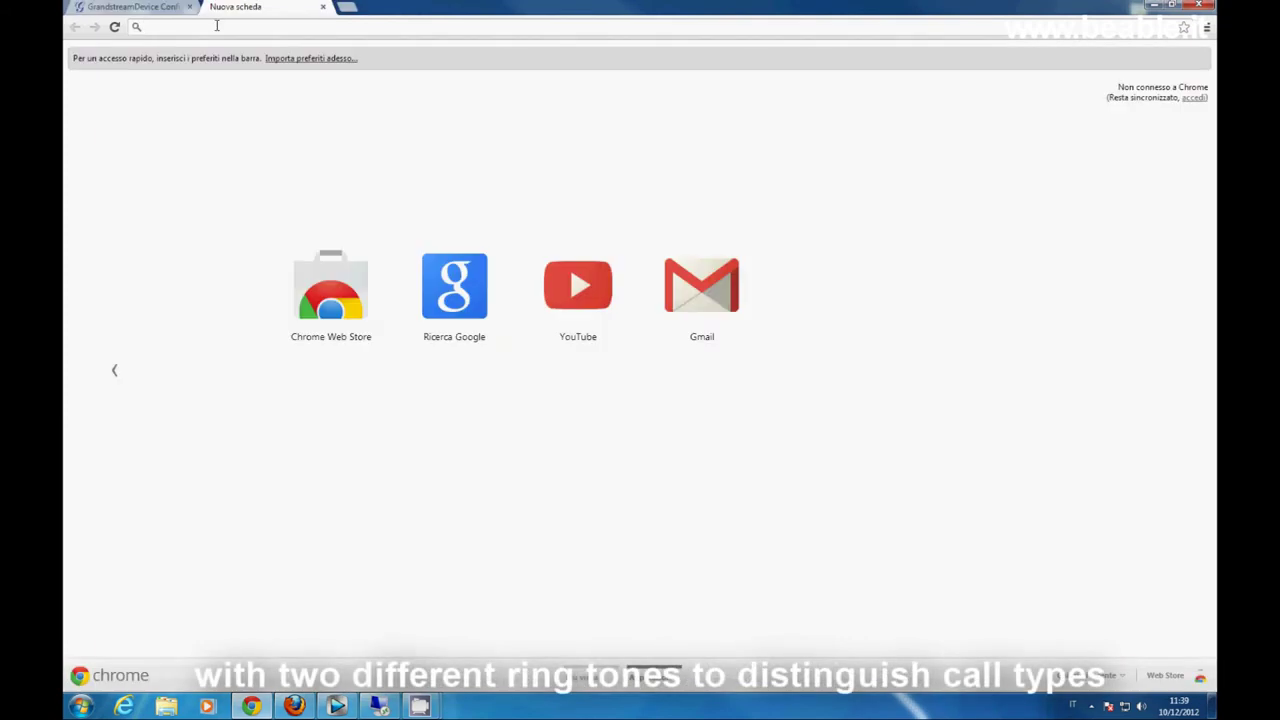
- Load the FreePBX server at 192.168.0.151 and log in with the administrator credentials
{"action": "type", "text": "192"}
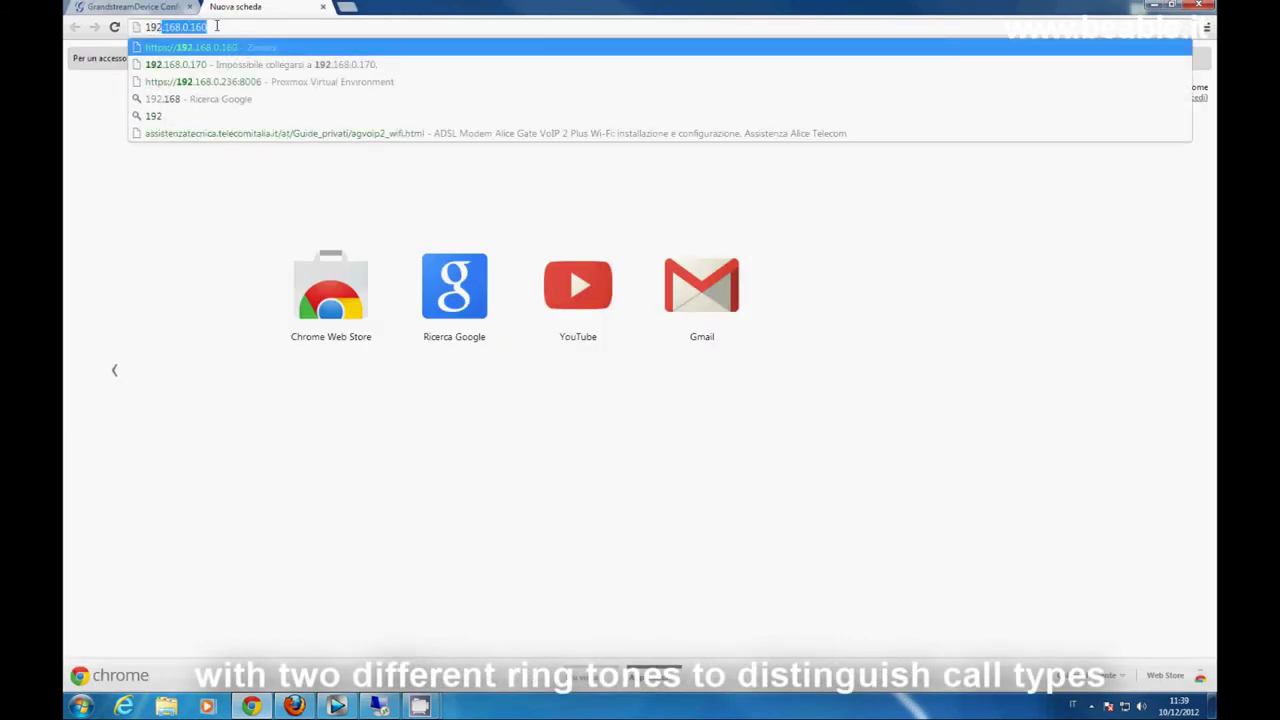
{"action": "type", "text": ".168.0.1"}
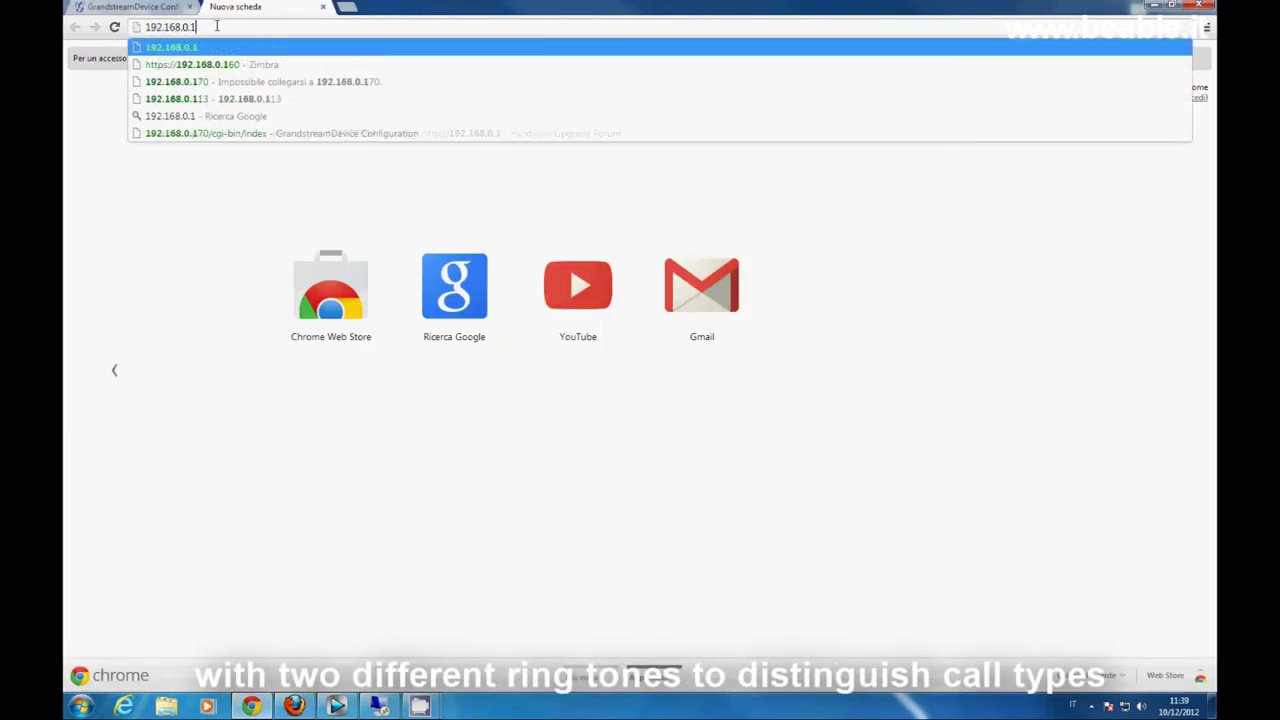
{"action": "type", "text": "517"}
{"action": "key", "text": "Return"}
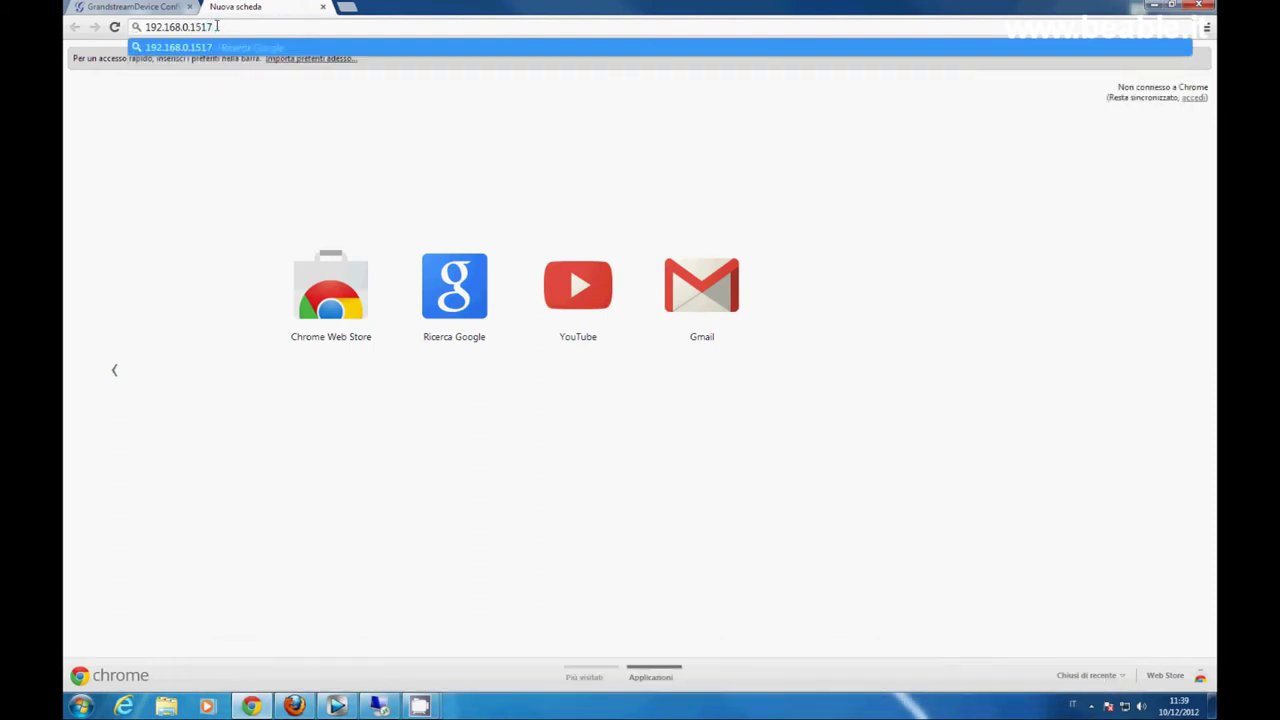
{"action": "type", "text": "admin"}
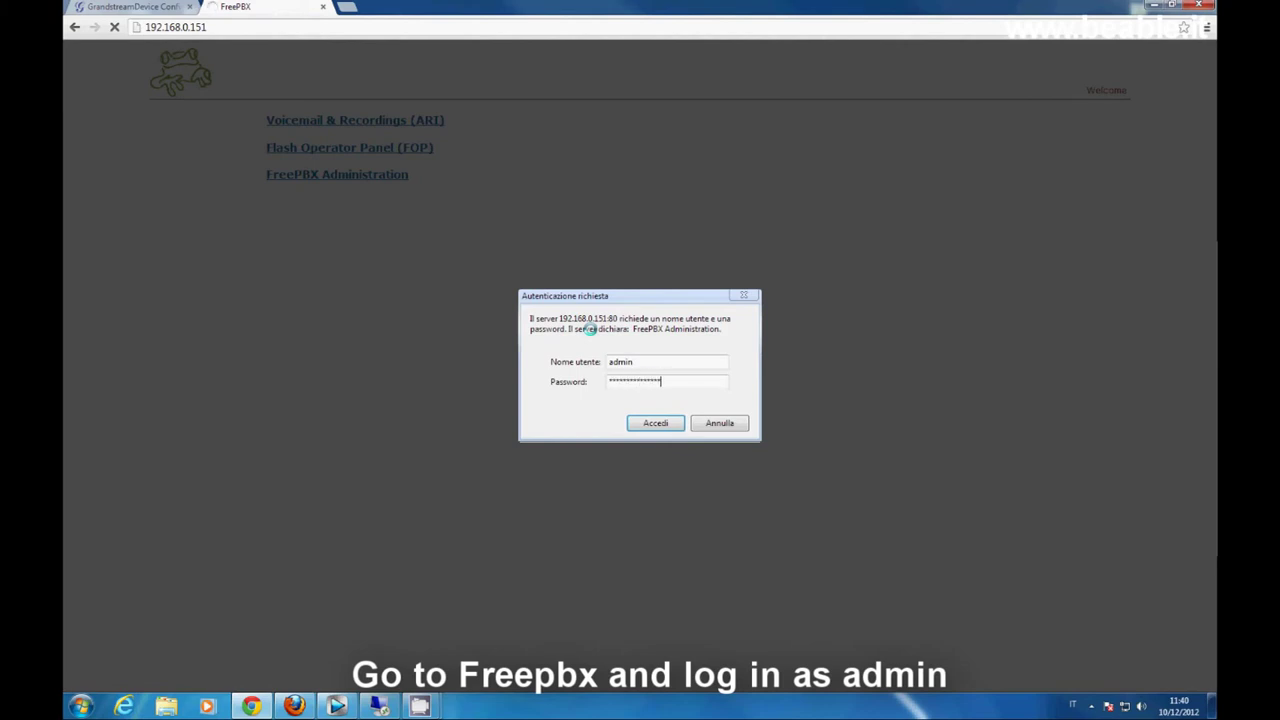
{"action": "key", "text": "Return"}
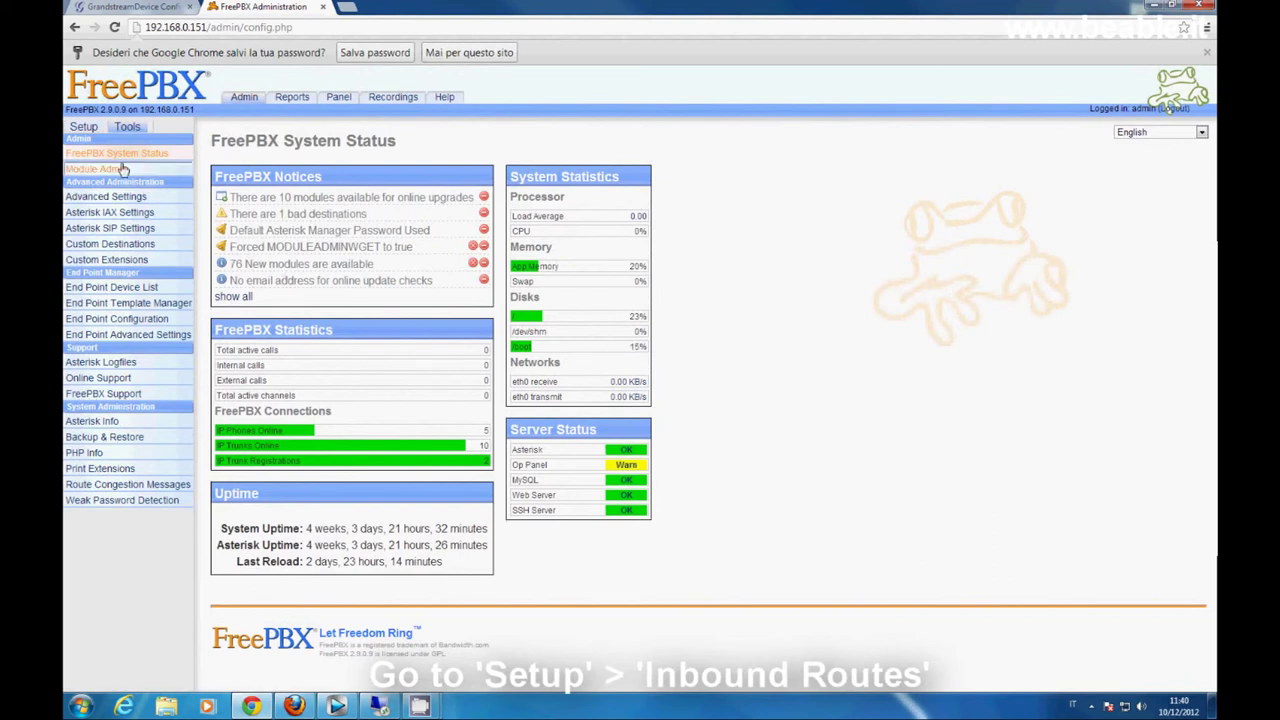
- Open the Be Able route under Setup > Inbound Routes and select its Alert Info value ;info=priority
{"action": "left_click", "coordinate": [84, 128]}
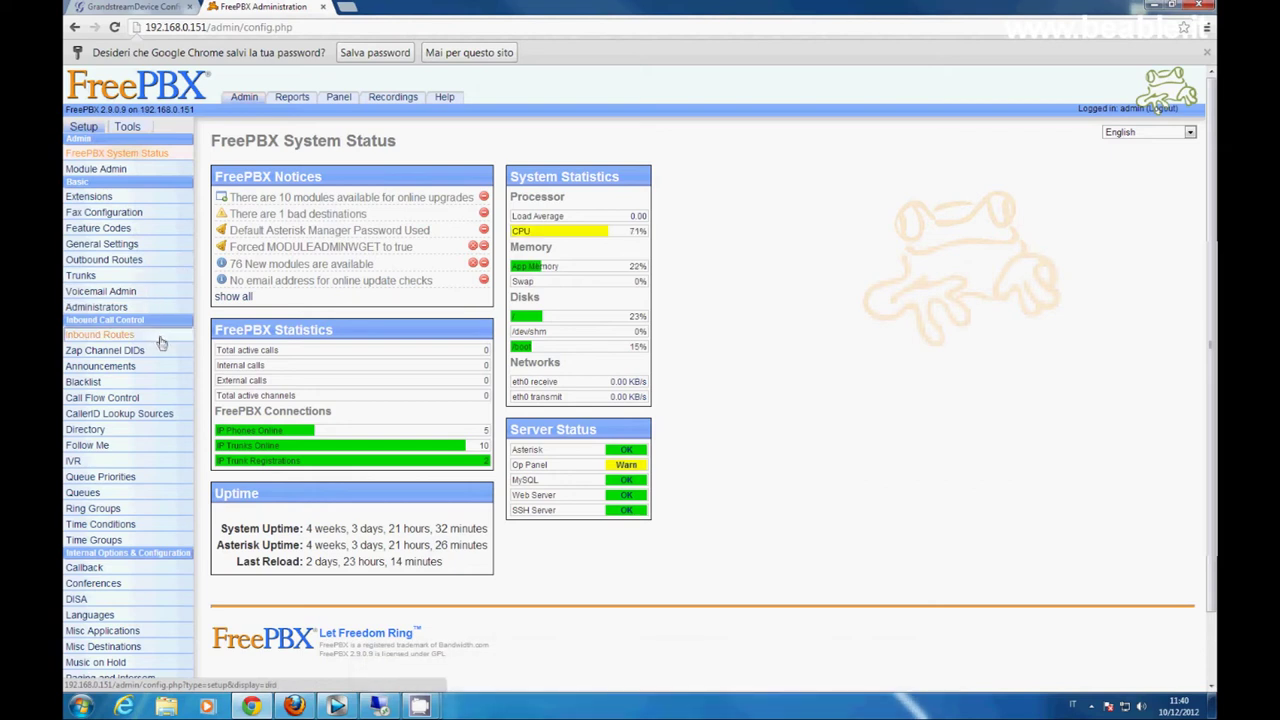
{"action": "left_click", "coordinate": [158, 338]}
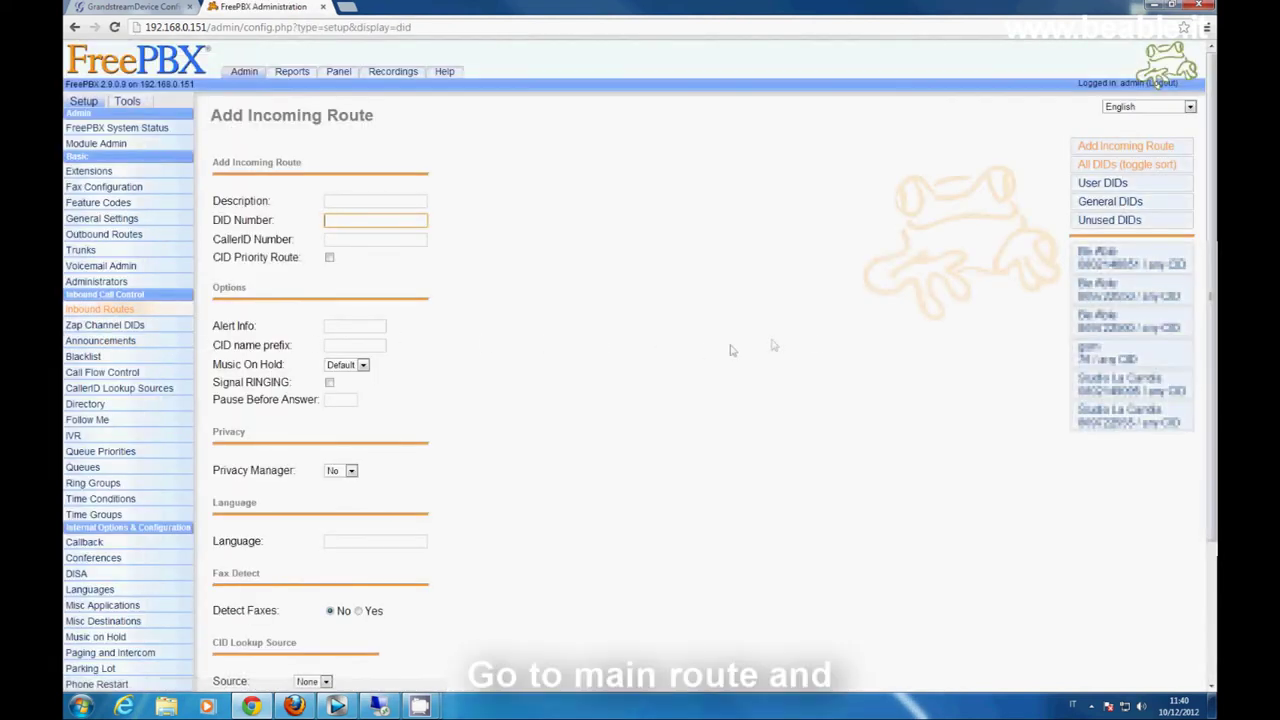
{"action": "left_click", "coordinate": [1124, 300]}
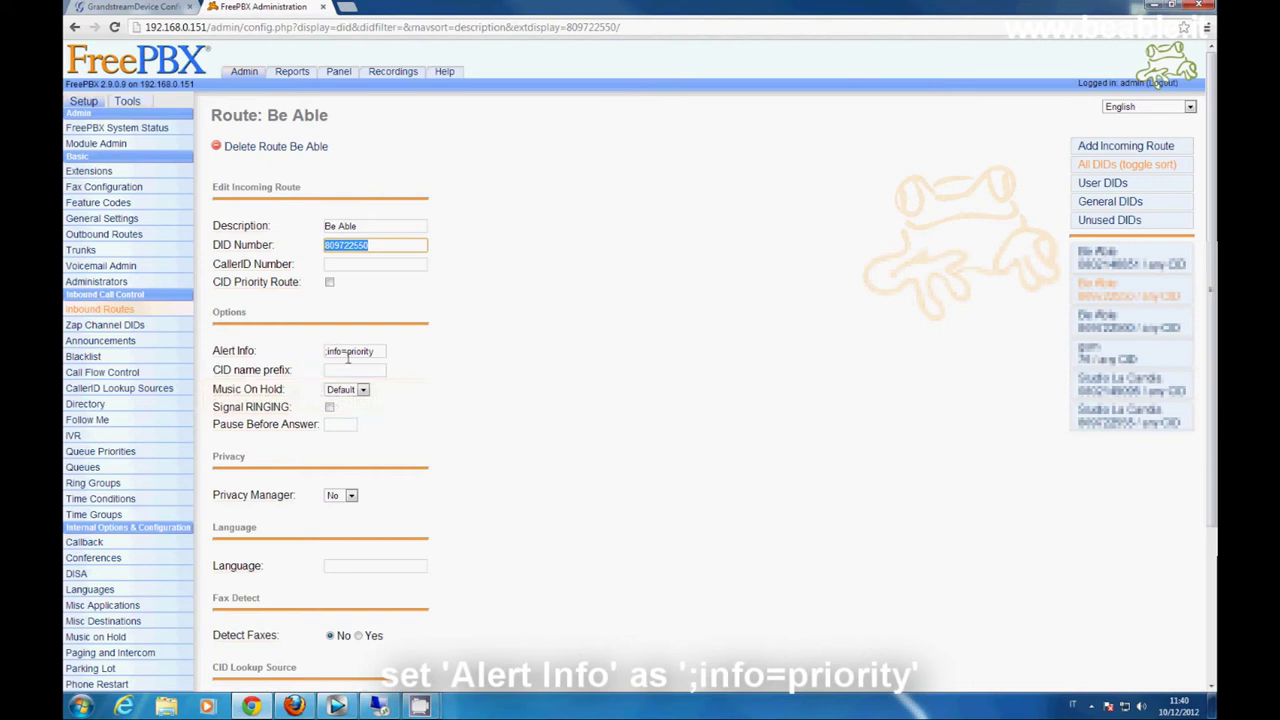
{"action": "left_click_drag", "start_coordinate": [378, 354], "coordinate": [323, 352]}
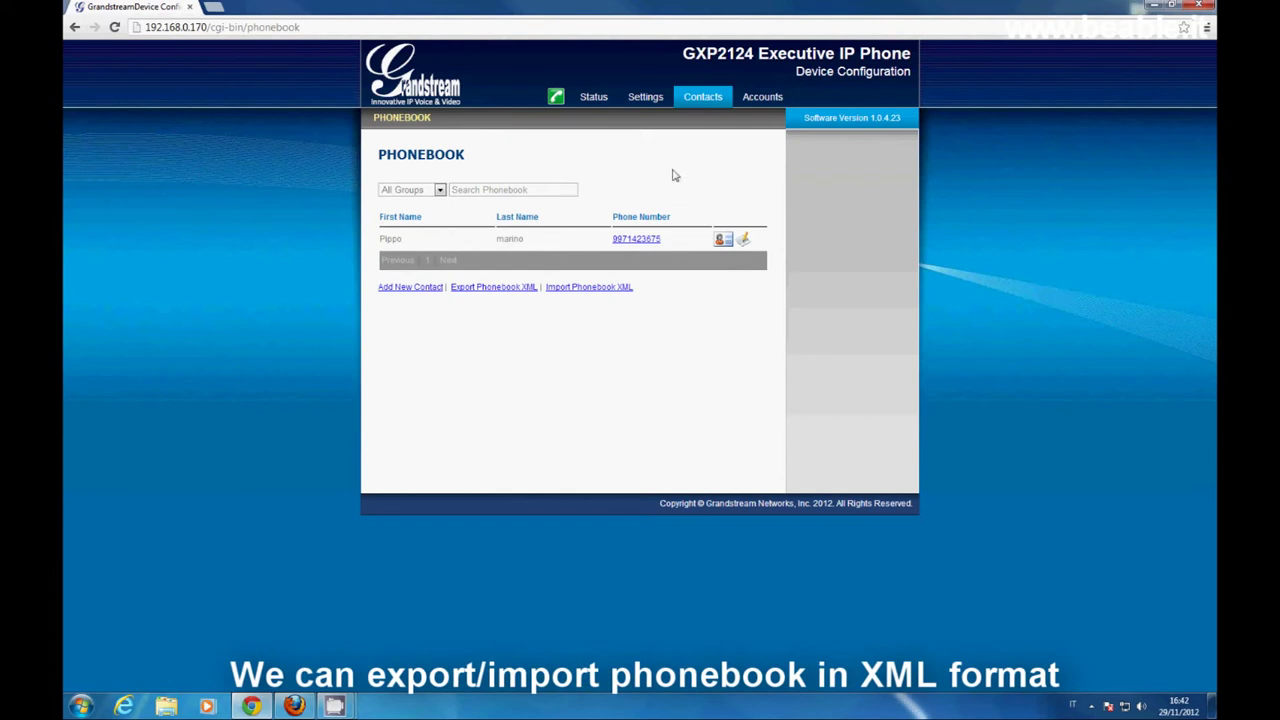
- View the phone's empty Status > Contacts phonebook, then switch to the tab holding the grandstream.zip address
{"action": "left_click", "coordinate": [645, 104]}
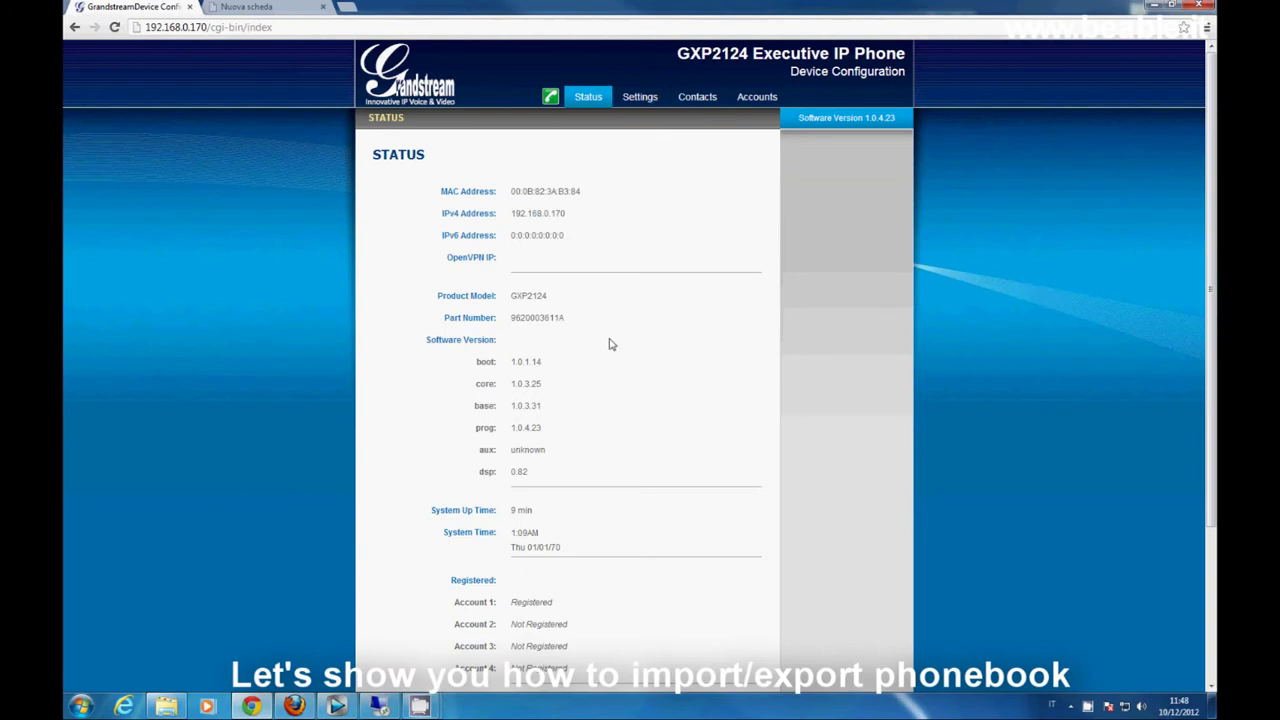
{"action": "left_click", "coordinate": [709, 104]}
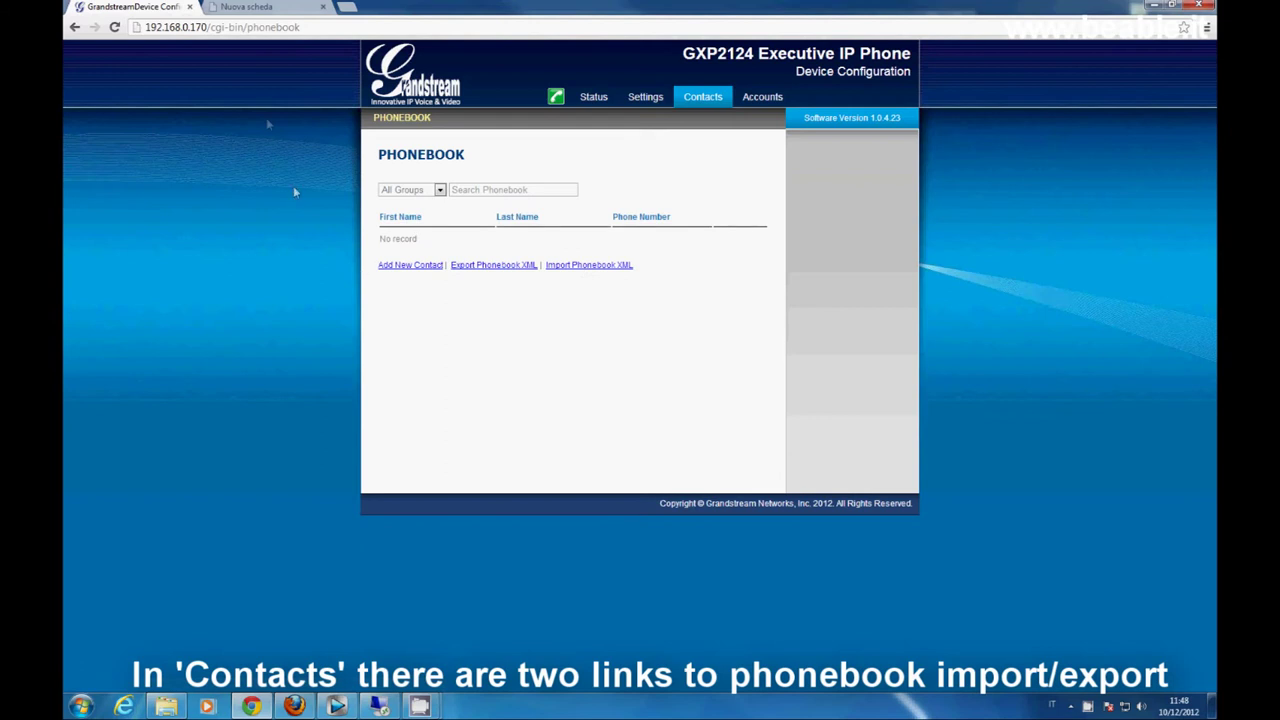
{"action": "left_click", "coordinate": [257, 6]}
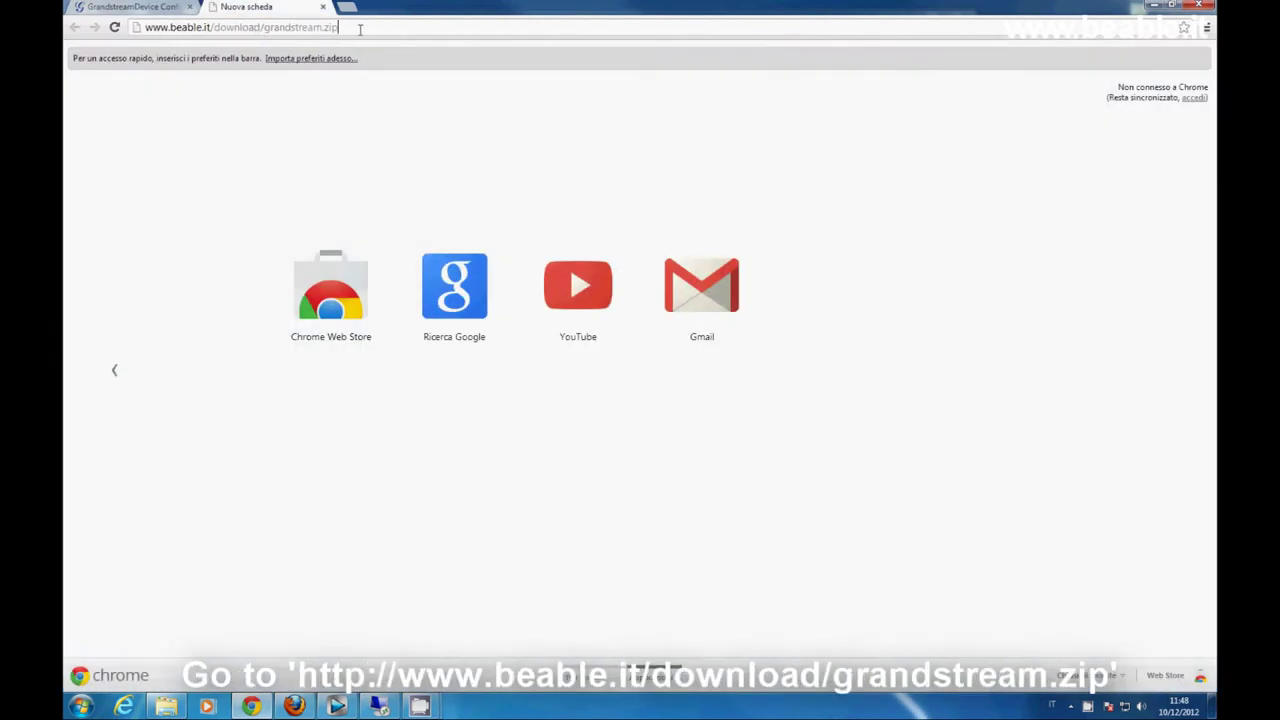
- Download grandstream.zip and extract it to a grandstream folder in Downloads
{"action": "key", "text": "Return"}
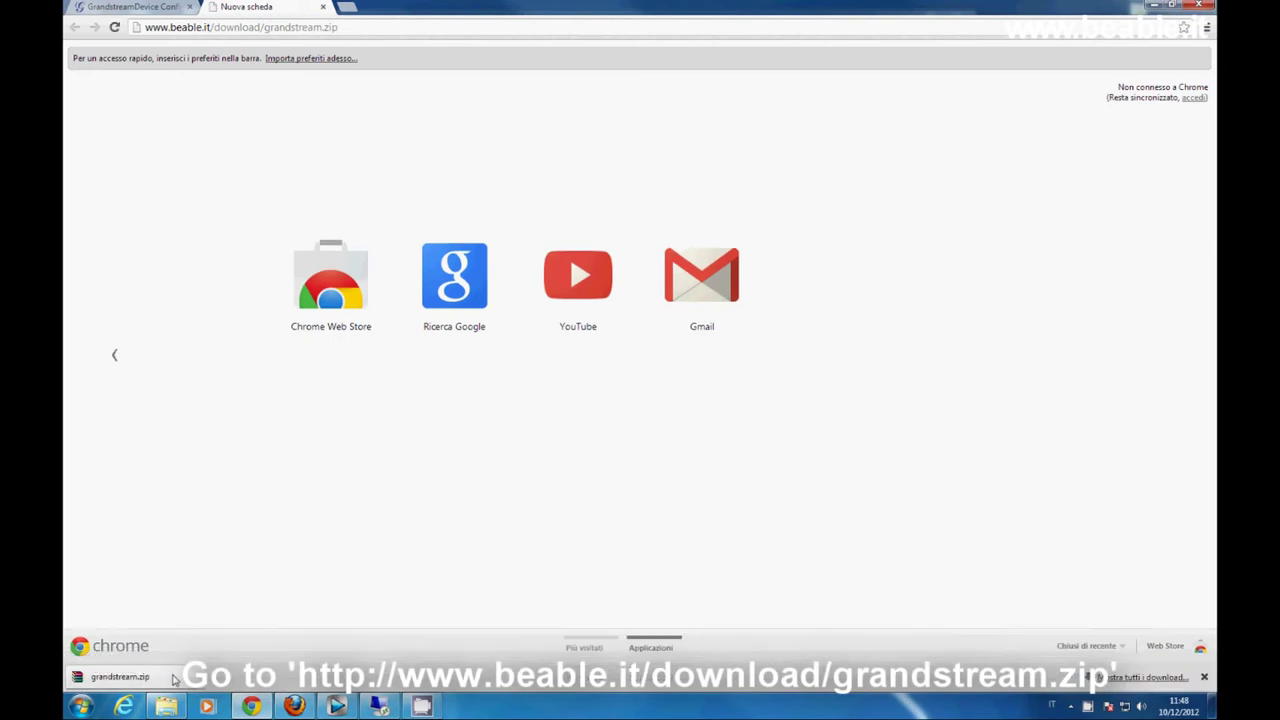
{"action": "left_click", "coordinate": [166, 706]}
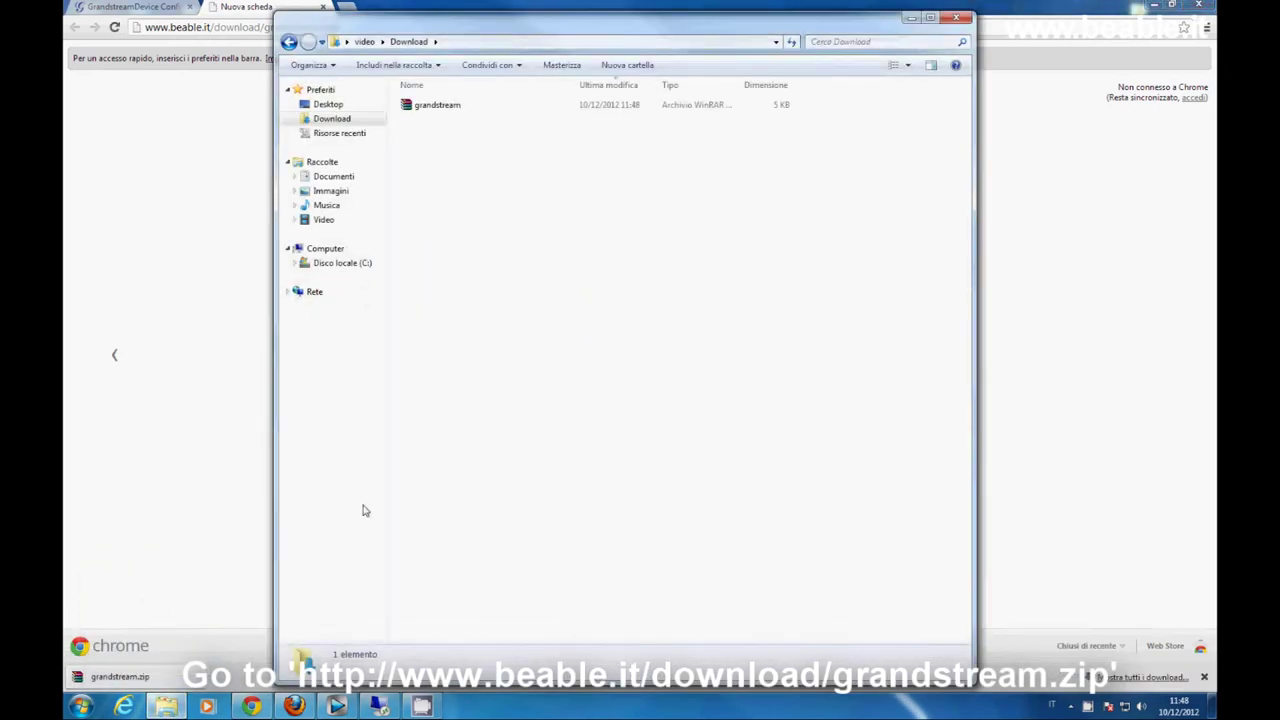
{"action": "left_click", "coordinate": [453, 110]}
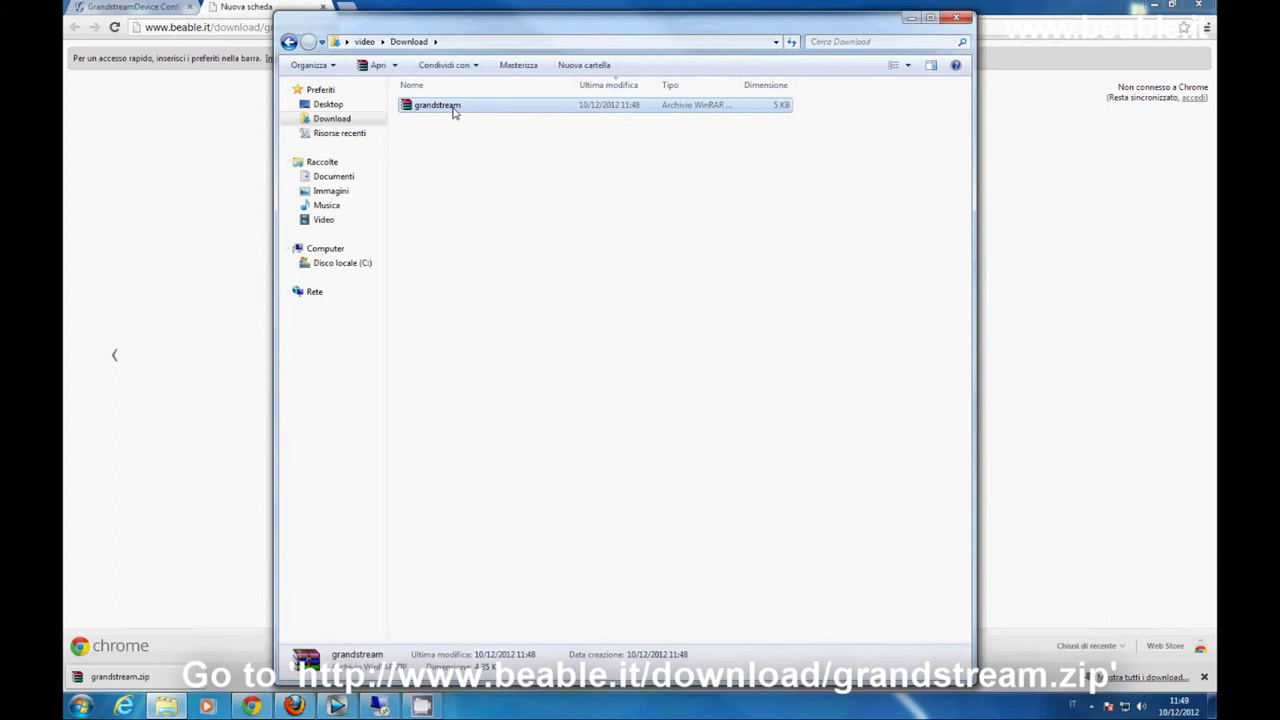
{"action": "right_click", "coordinate": [453, 110]}
{"action": "left_click", "coordinate": [512, 162]}
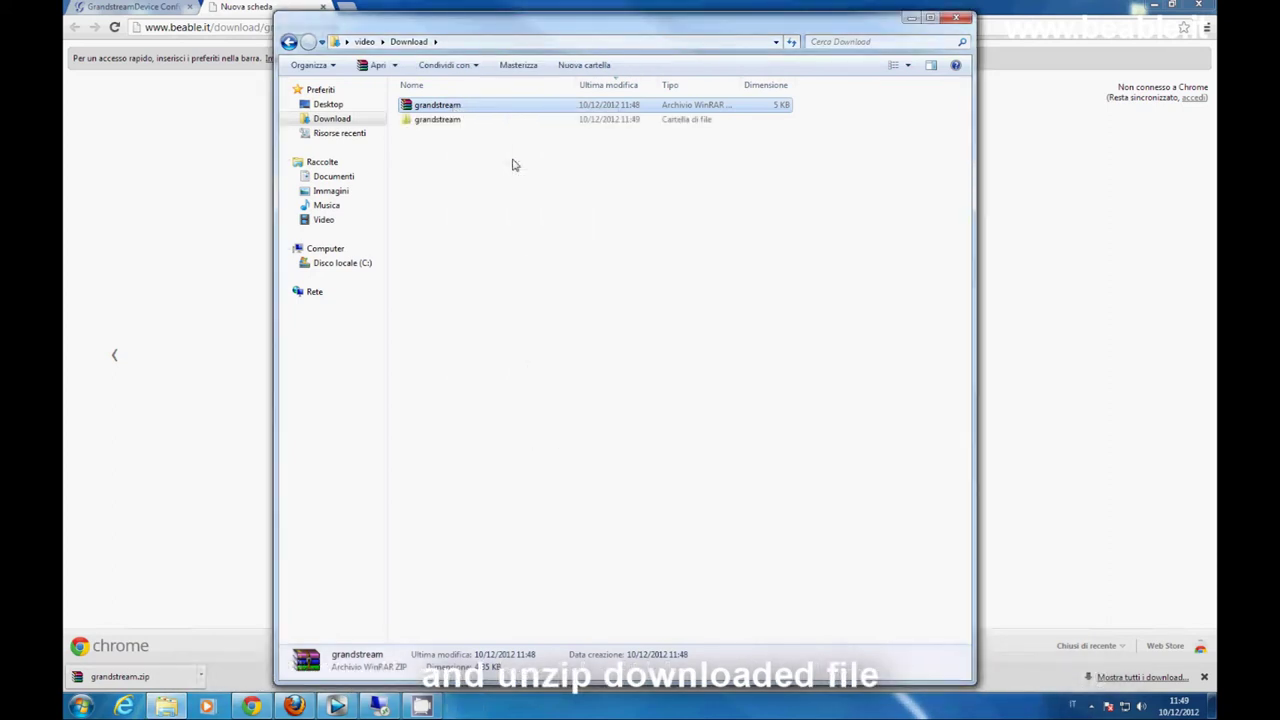
- Open the inner grandstream folder and edit rubrica.xml with Notepad++
{"action": "double_click", "coordinate": [452, 120]}
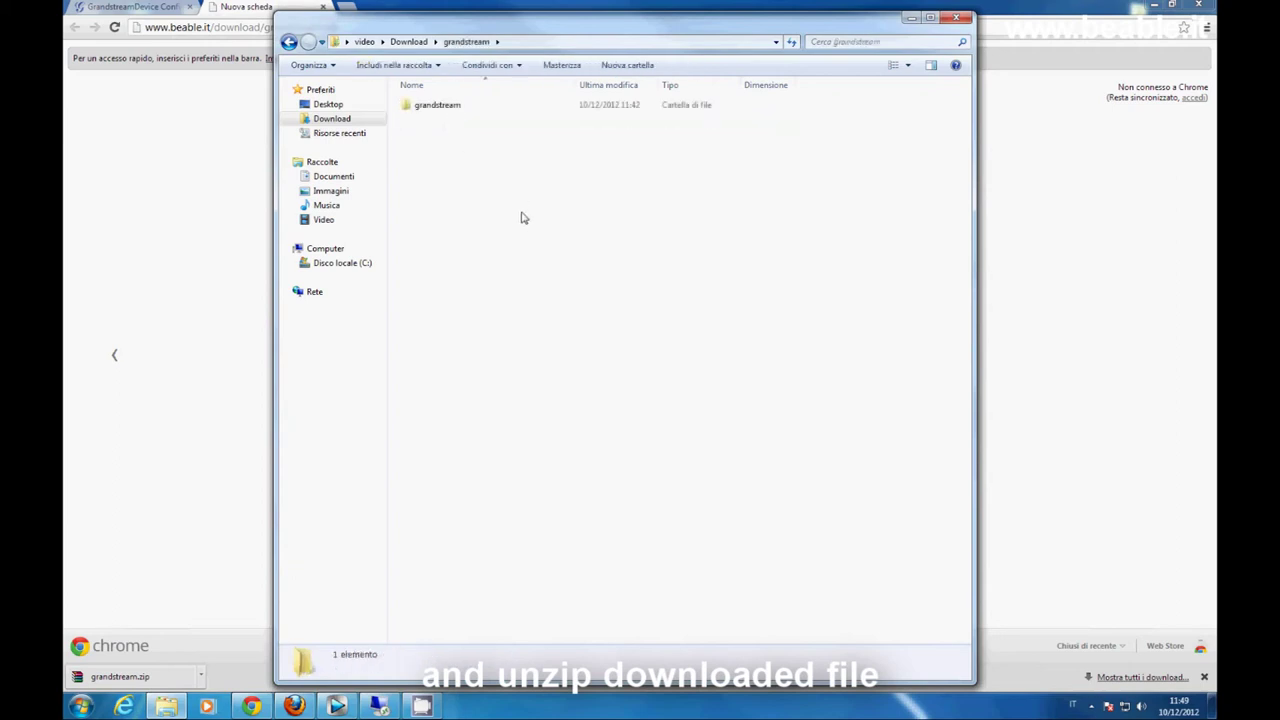
{"action": "double_click", "coordinate": [437, 106]}
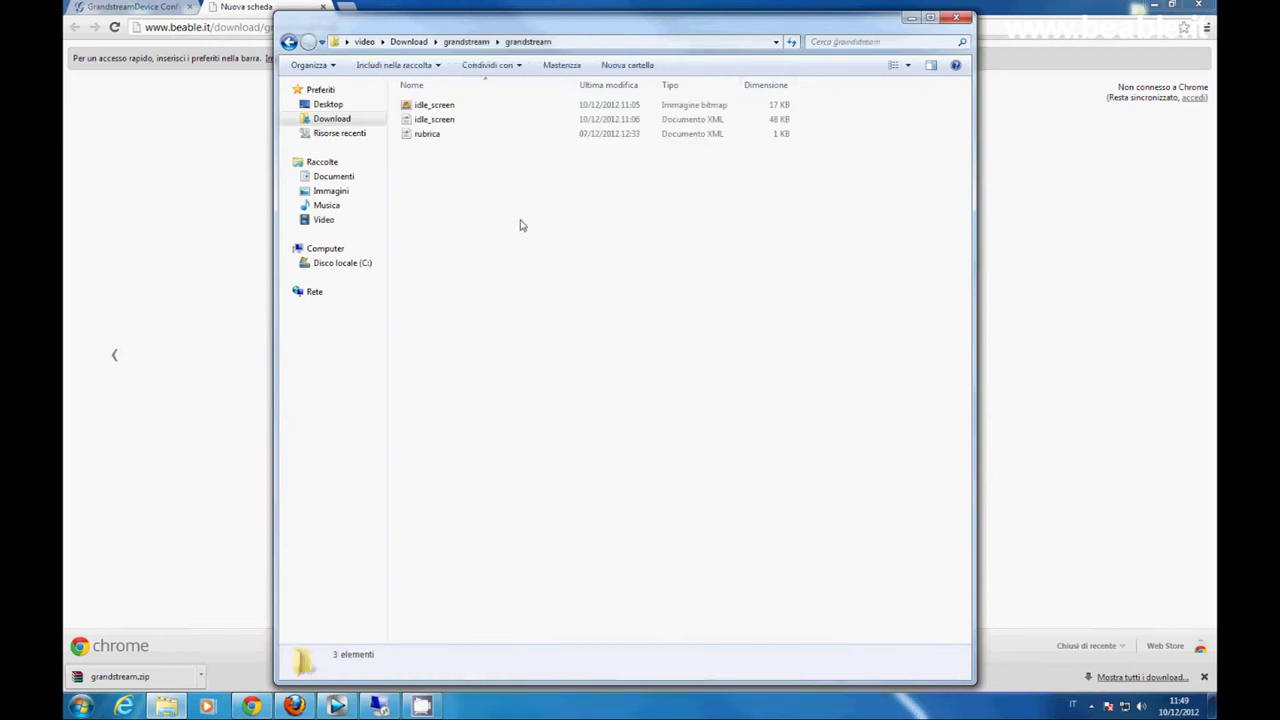
{"action": "left_click", "coordinate": [434, 135]}
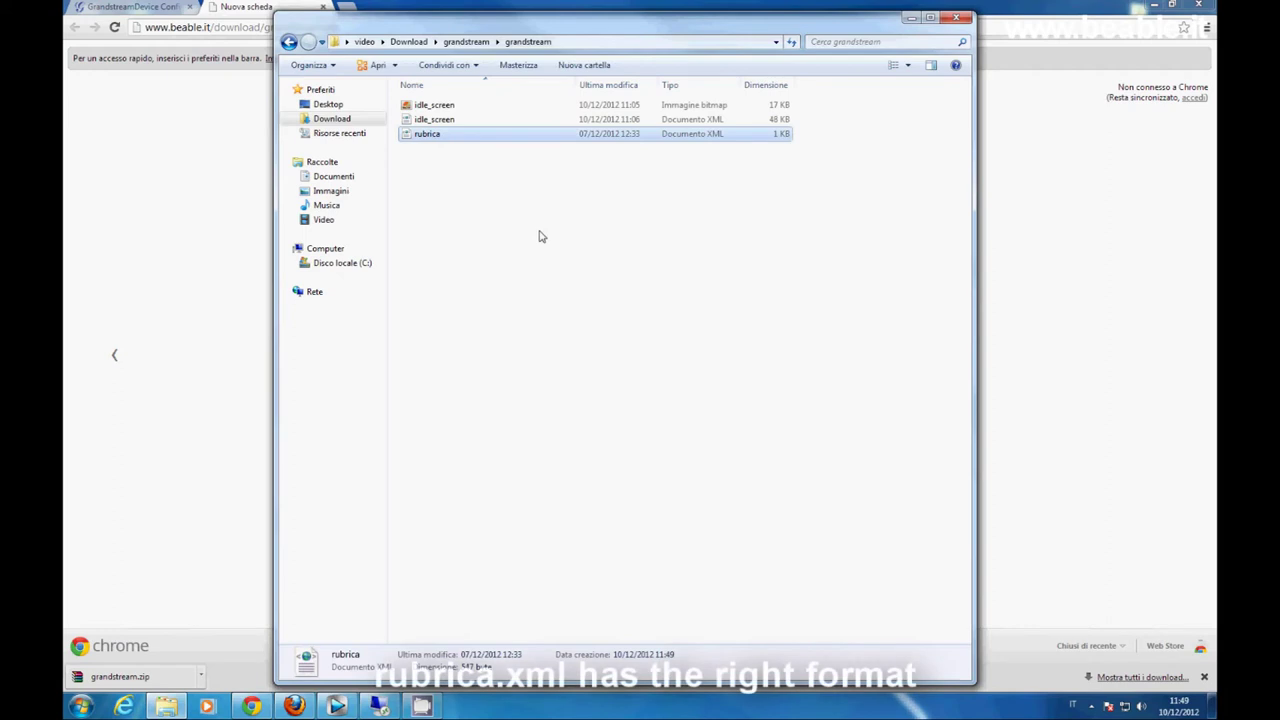
{"action": "right_click", "coordinate": [457, 137]}
{"action": "left_click", "coordinate": [482, 175]}
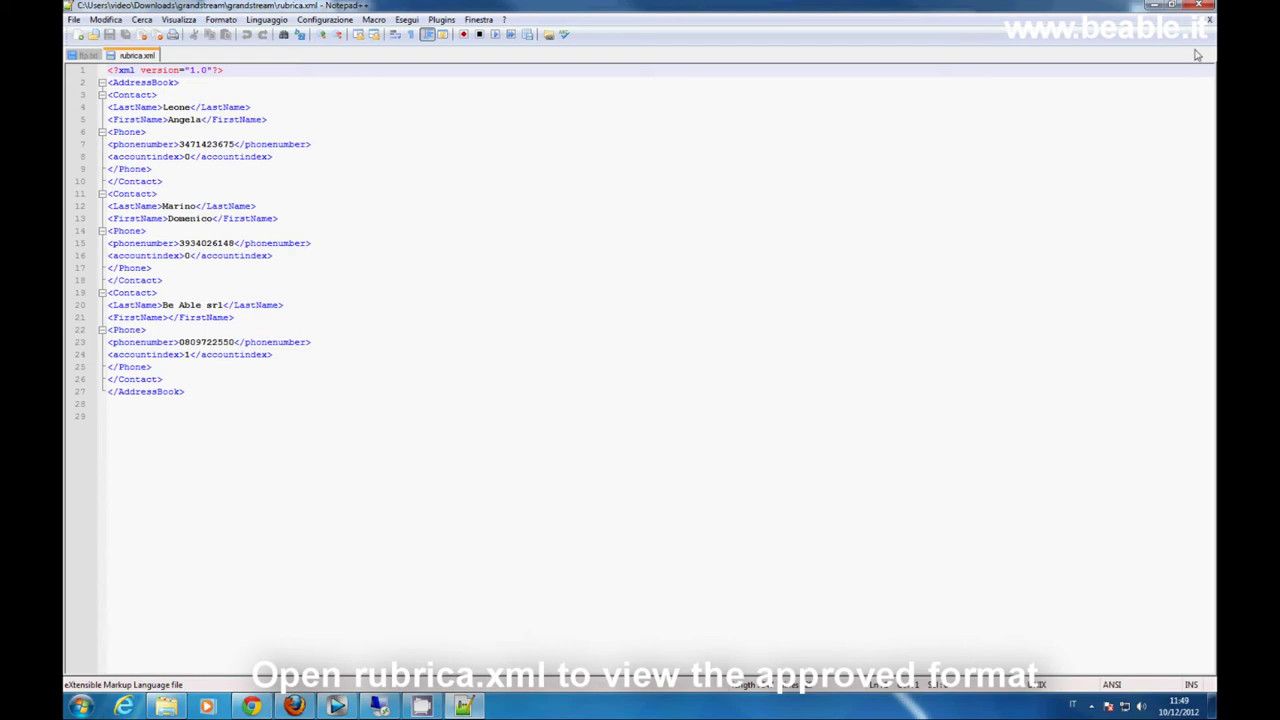
- Close rubrica.xml in Notepad++ and go back to the Grandstream phonebook tab in Chrome
{"action": "left_click", "coordinate": [1198, 5]}
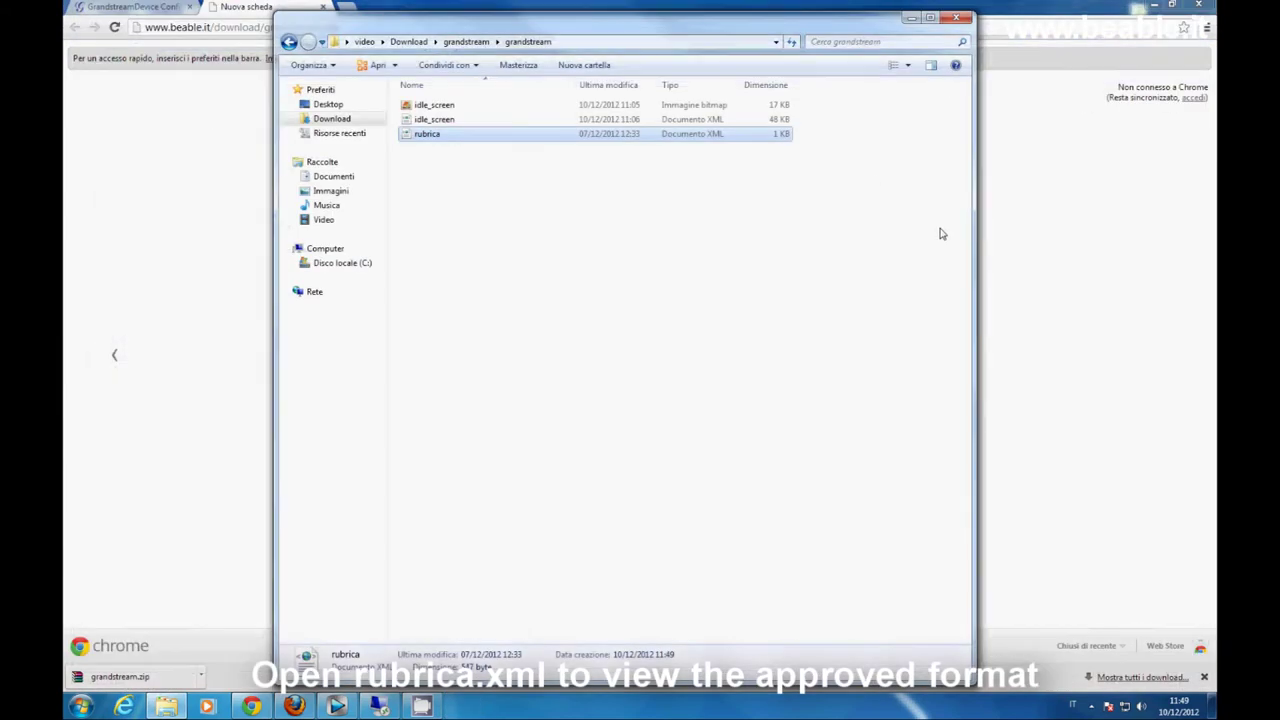
{"action": "left_click", "coordinate": [160, 8]}
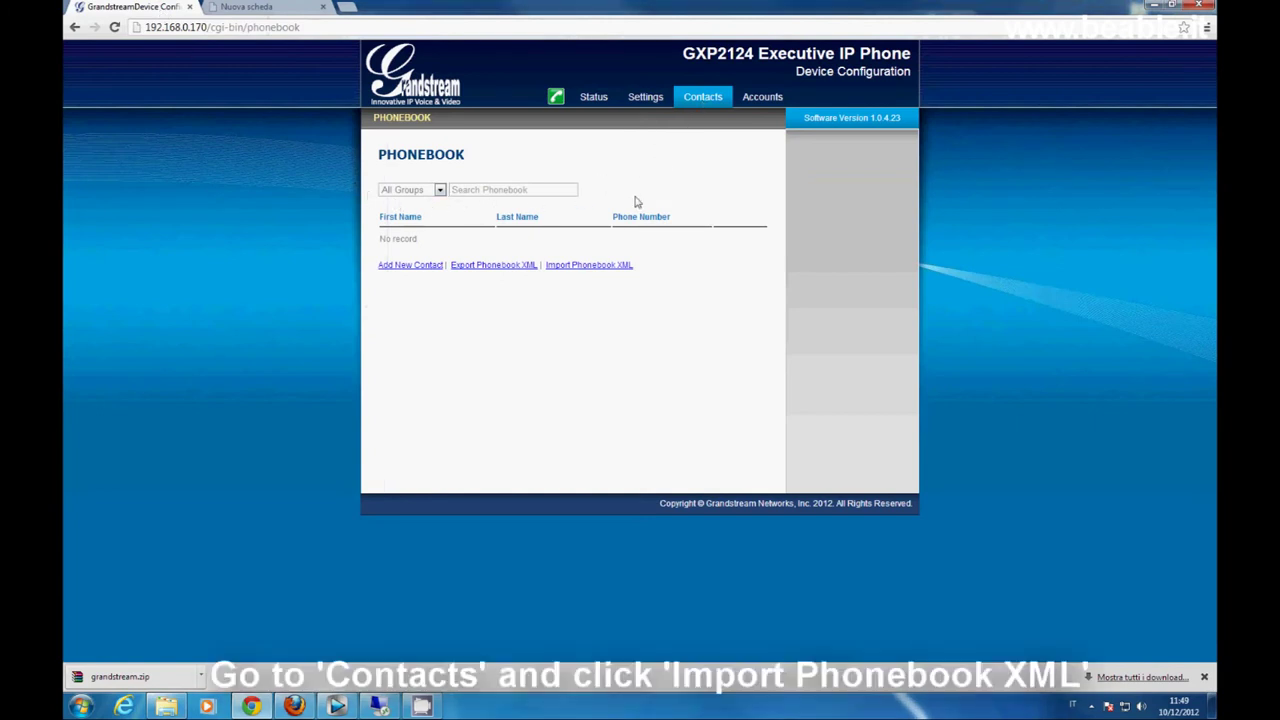
- Import rubrica.xml from Download > grandstream > grandstream into the phone's phonebook and upload it
{"action": "left_click", "coordinate": [609, 266]}
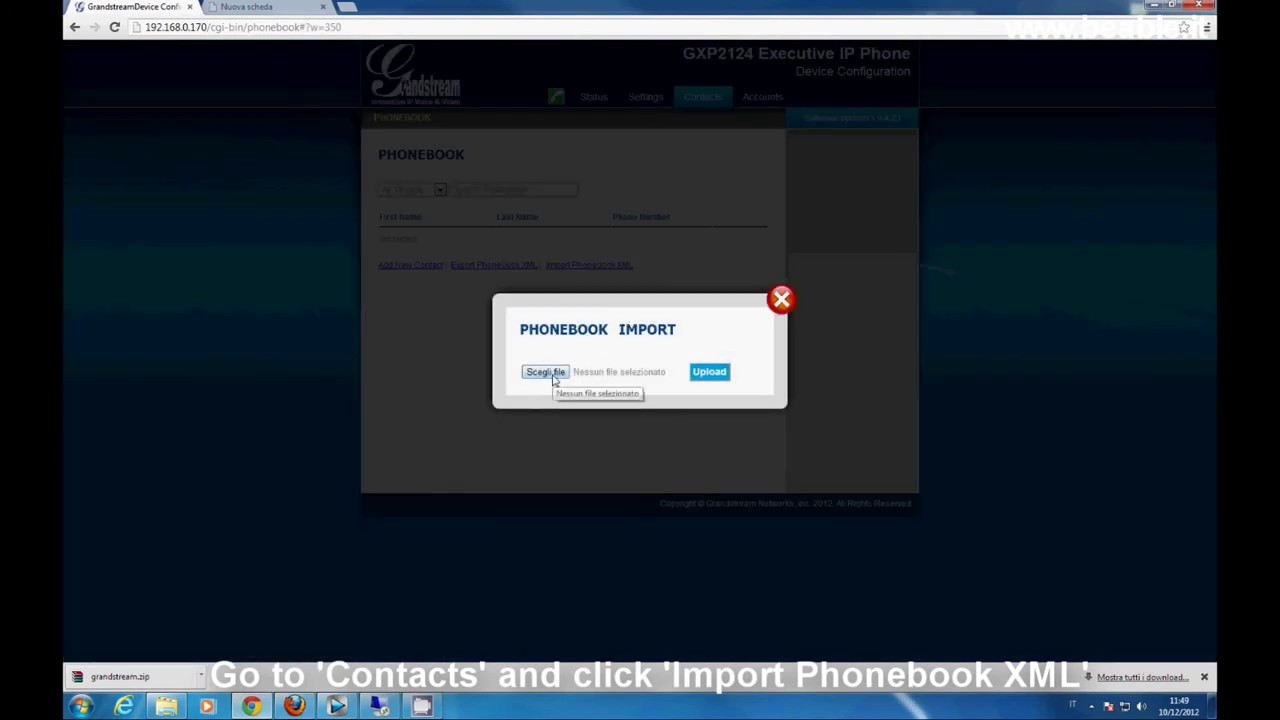
{"action": "left_click", "coordinate": [548, 372]}
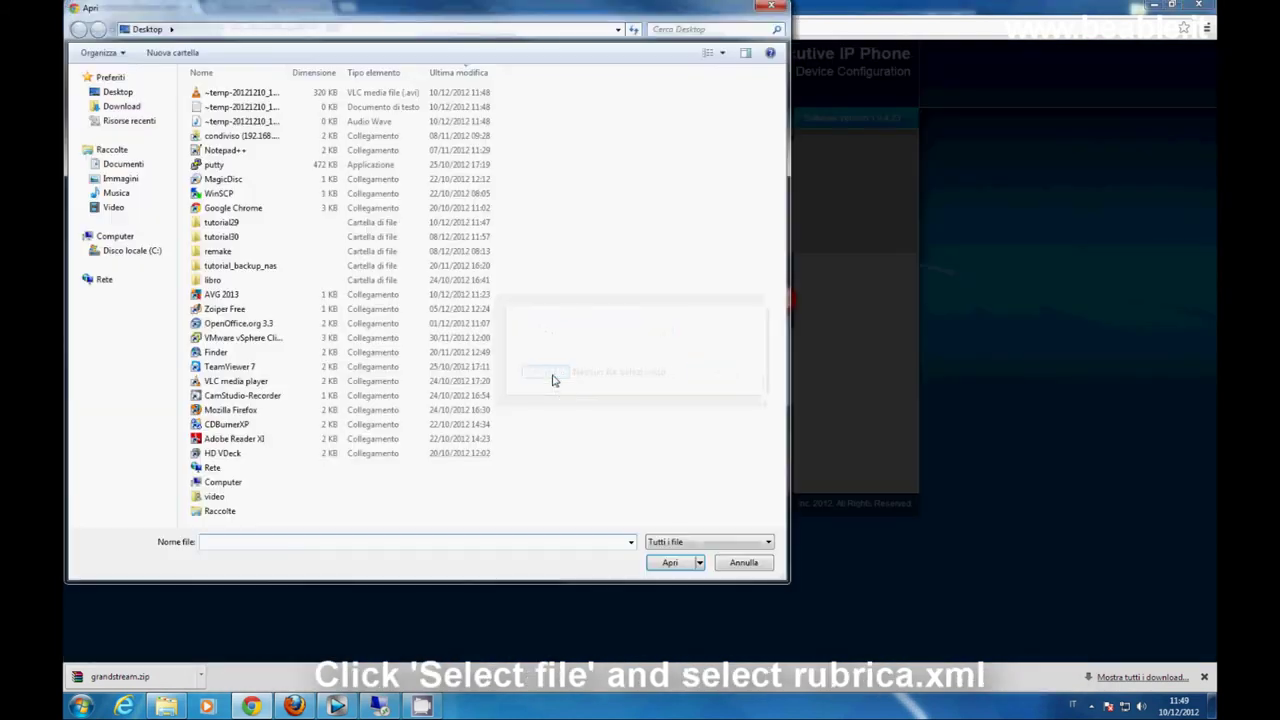
{"action": "left_click", "coordinate": [124, 106]}
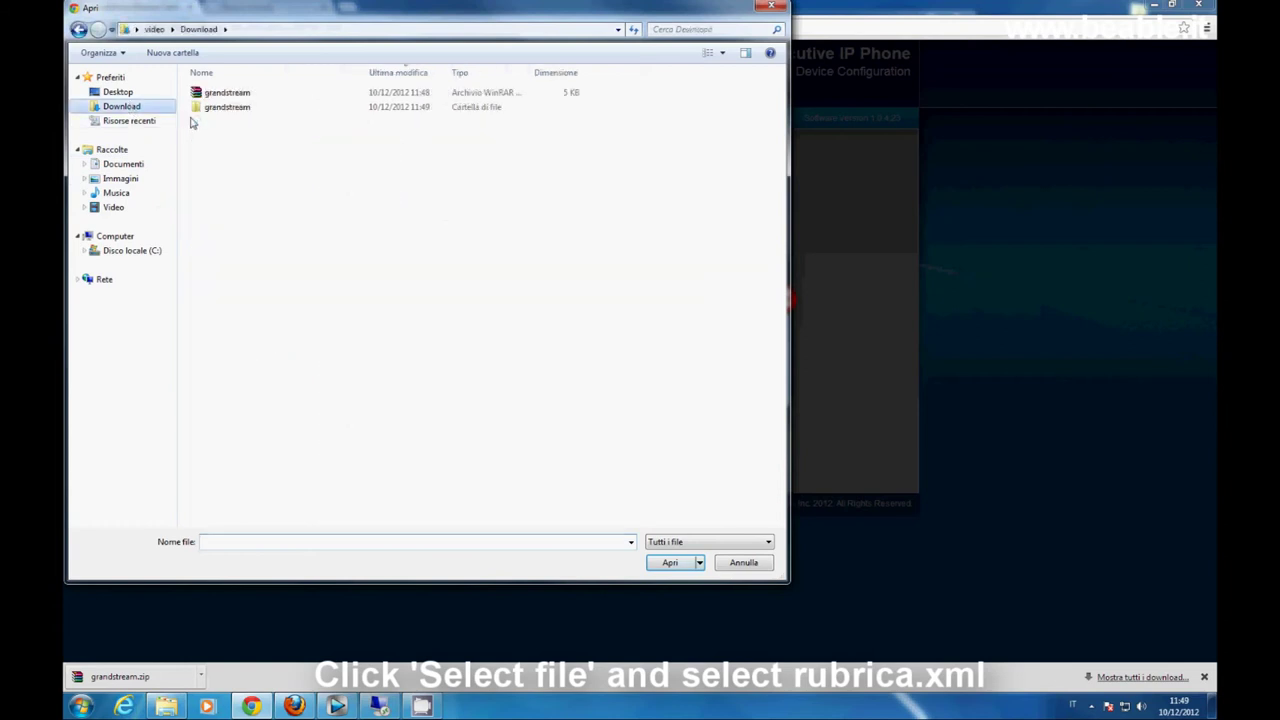
{"action": "double_click", "coordinate": [218, 107]}
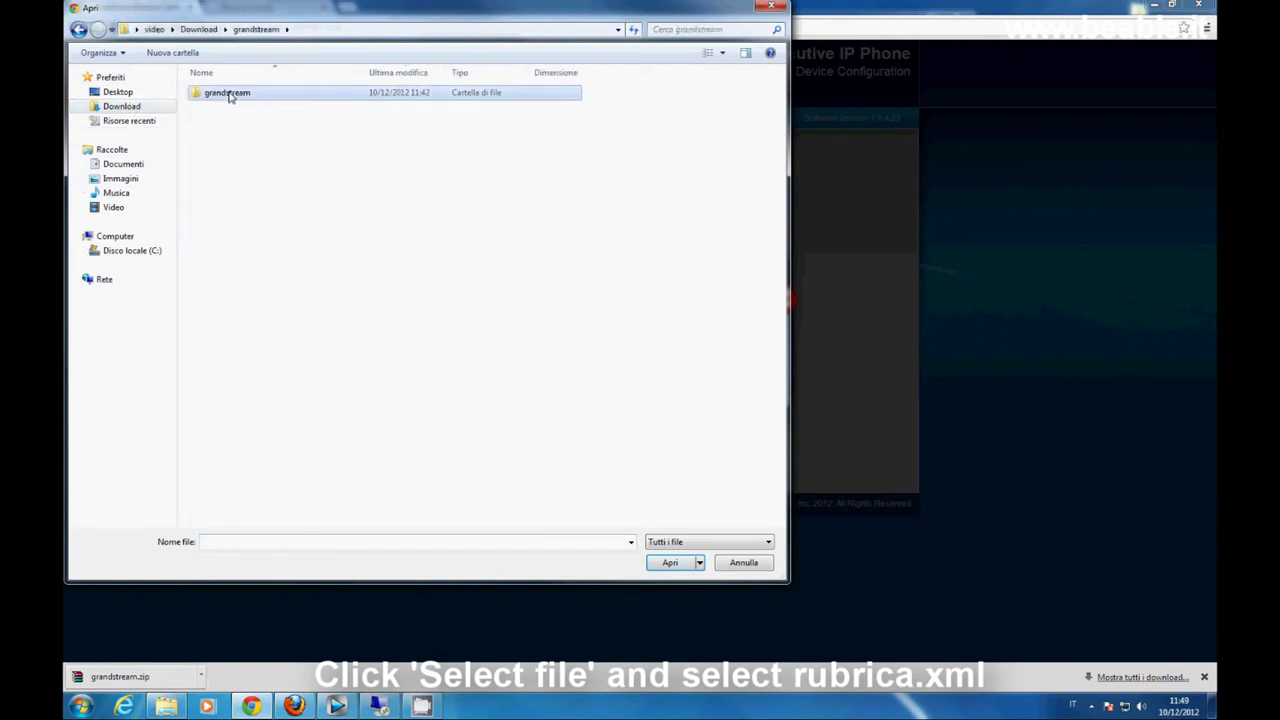
{"action": "double_click", "coordinate": [229, 93]}
{"action": "left_click", "coordinate": [219, 124]}
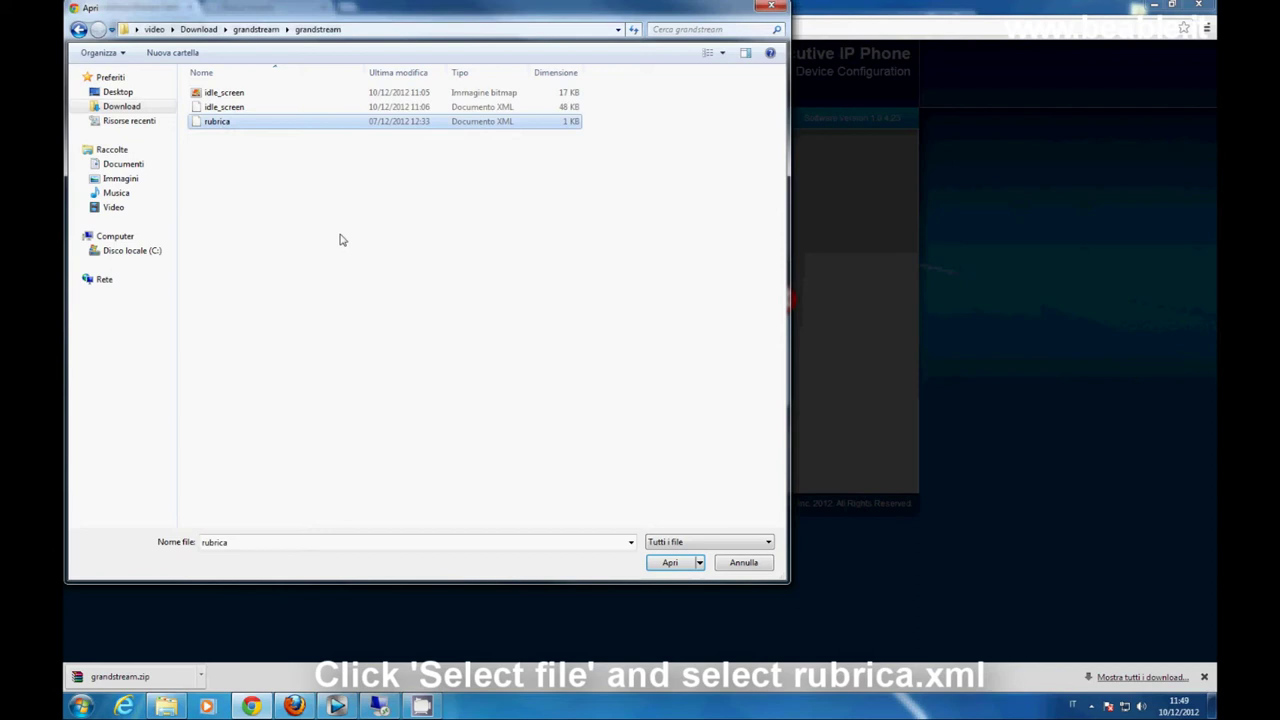
{"action": "left_click", "coordinate": [672, 563]}
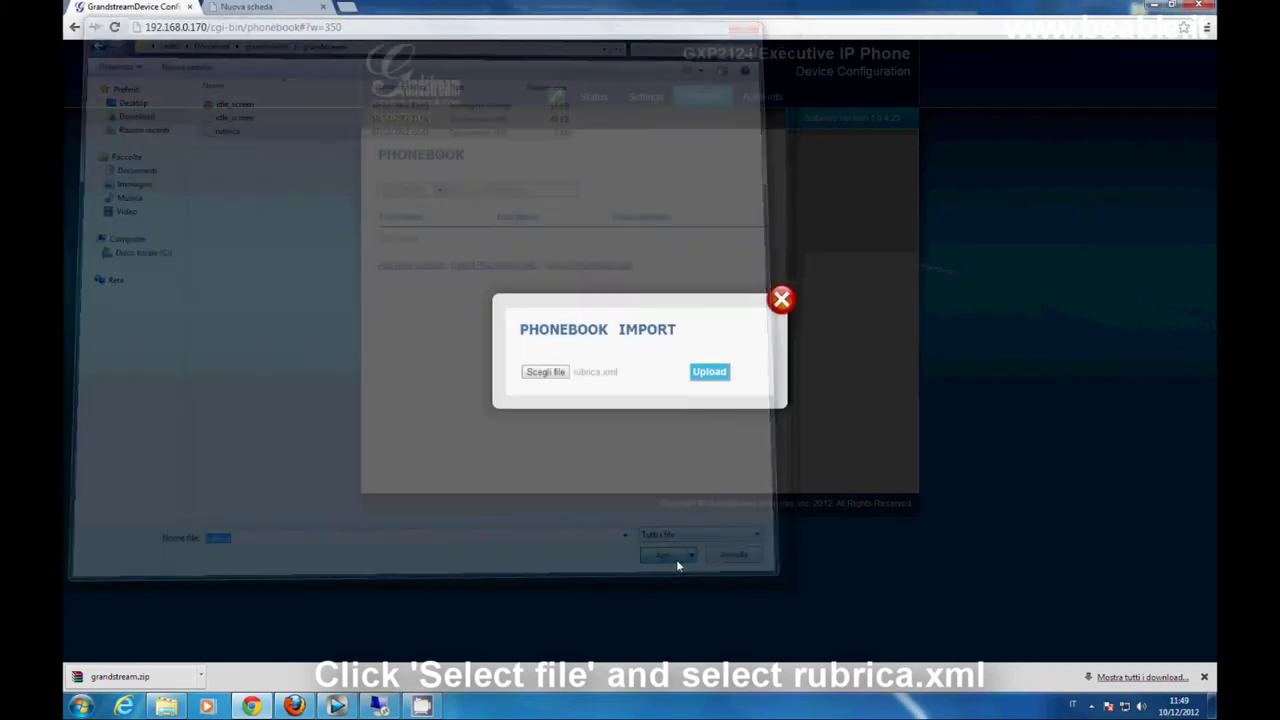
{"action": "left_click", "coordinate": [709, 372]}
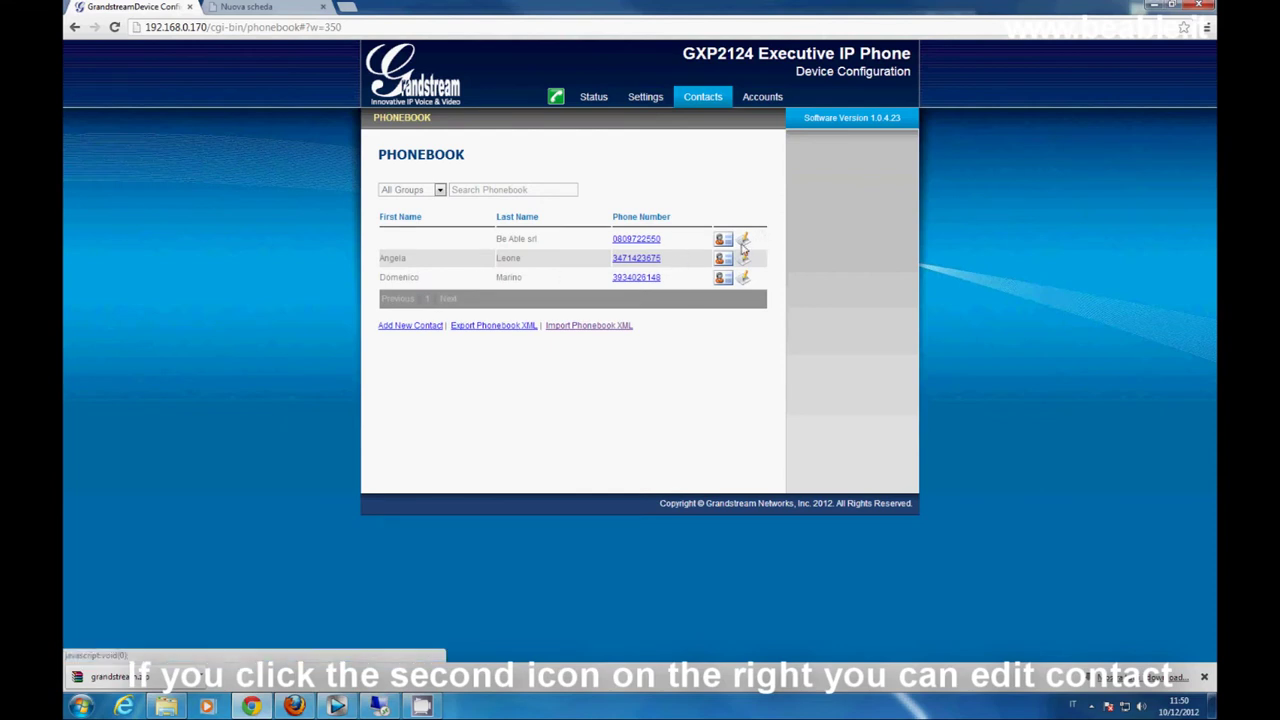
- Open and close the first contact's edit dialog, then download that contact as a vCard
{"action": "left_click", "coordinate": [740, 242]}
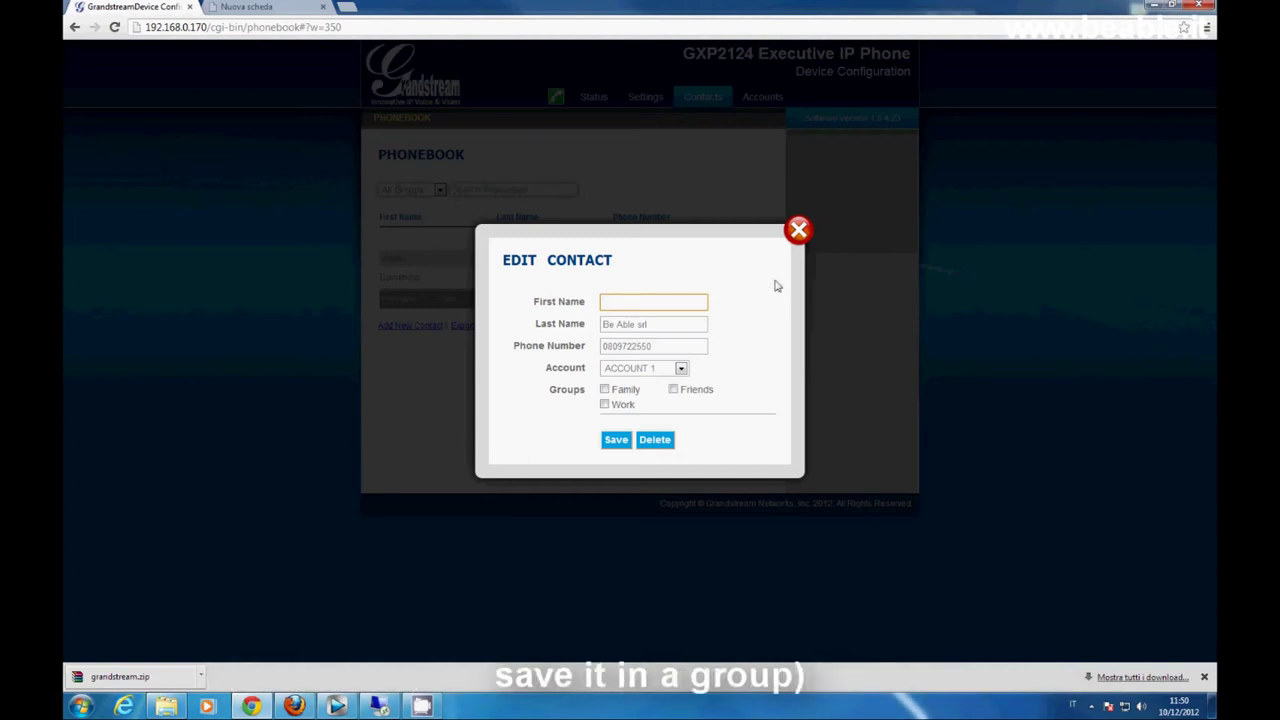
{"action": "left_click", "coordinate": [799, 233]}
{"action": "left_click", "coordinate": [725, 259]}
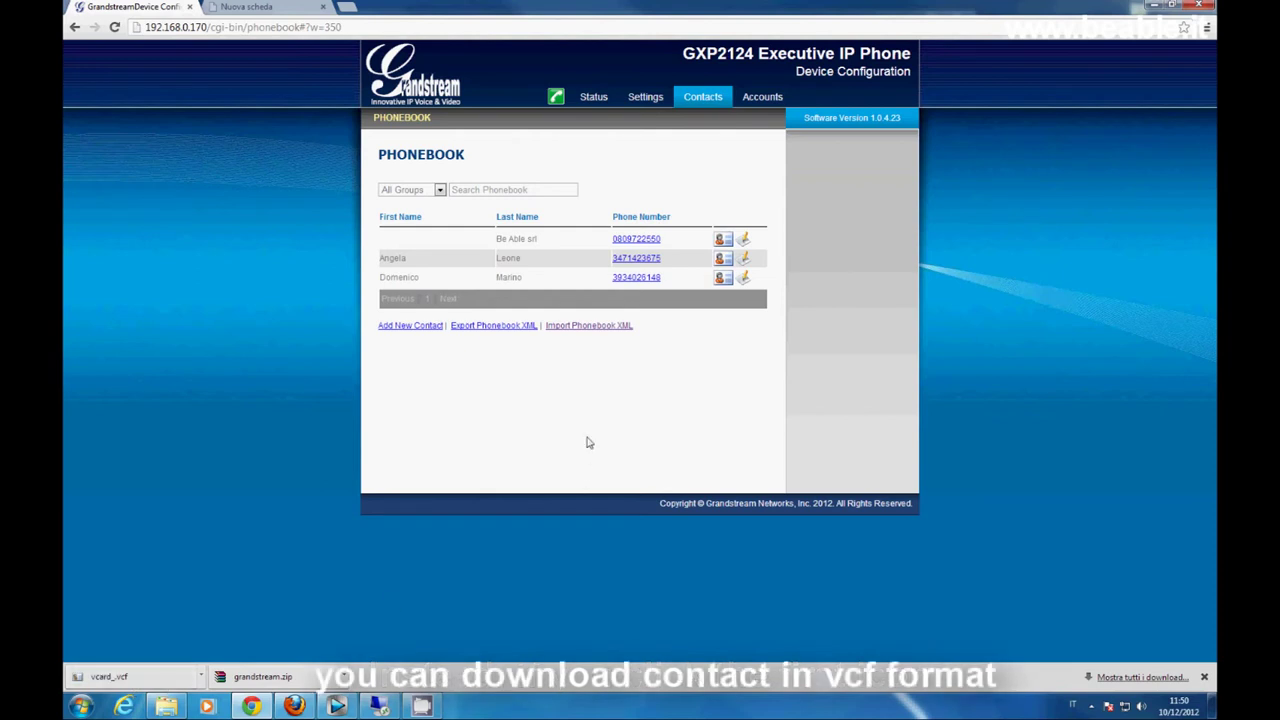
- Export the phonebook as phonebook.xml, keep the download, and show it in its folder
{"action": "left_click", "coordinate": [494, 326]}
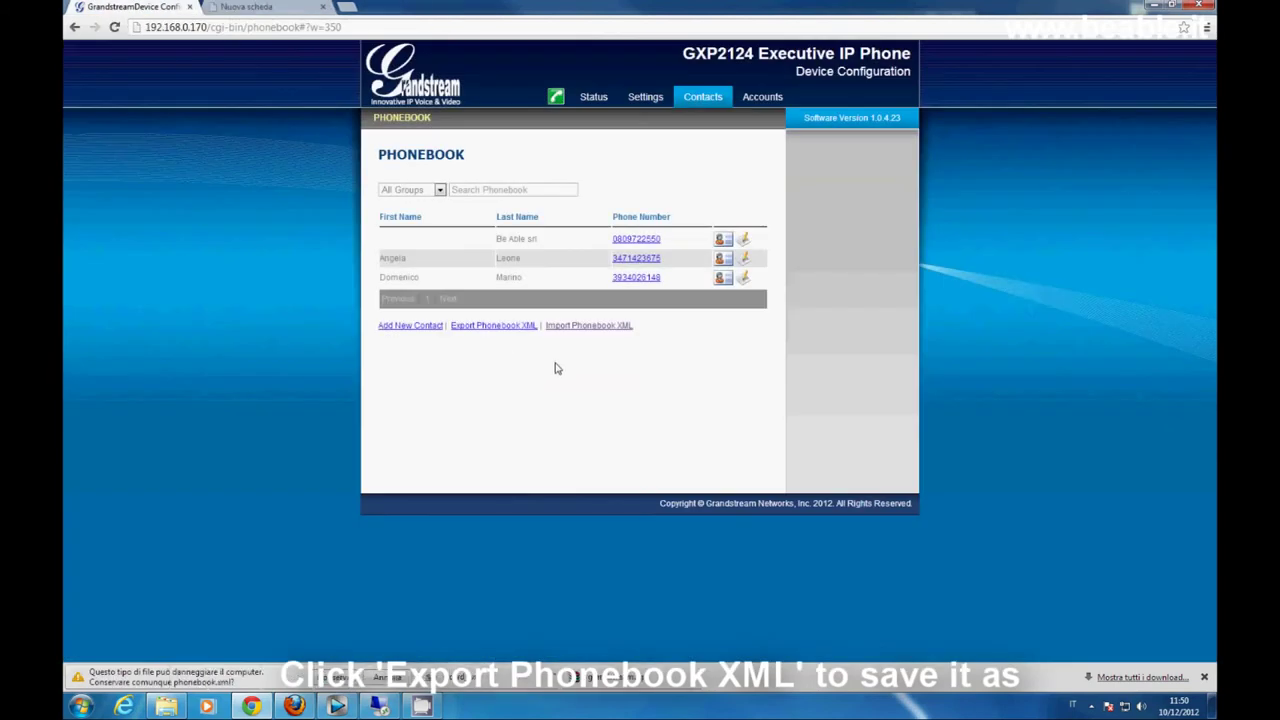
{"action": "left_click", "coordinate": [333, 677]}
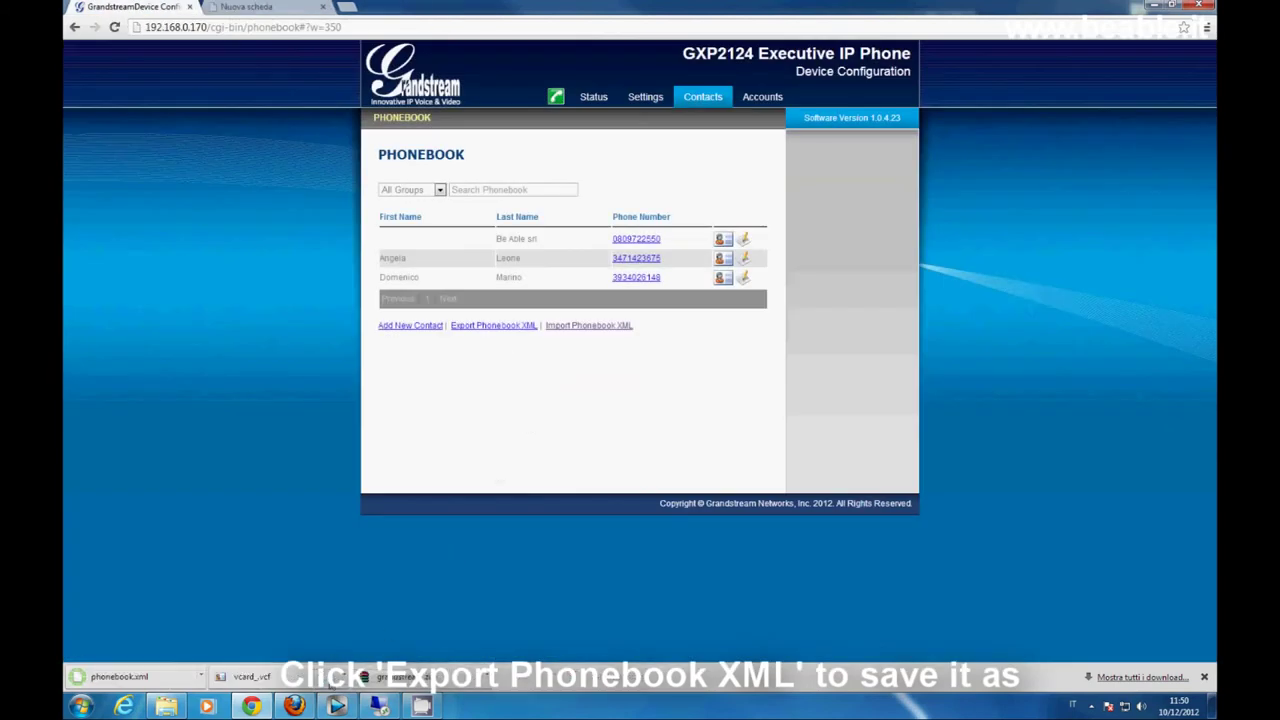
{"action": "left_click", "coordinate": [166, 706]}
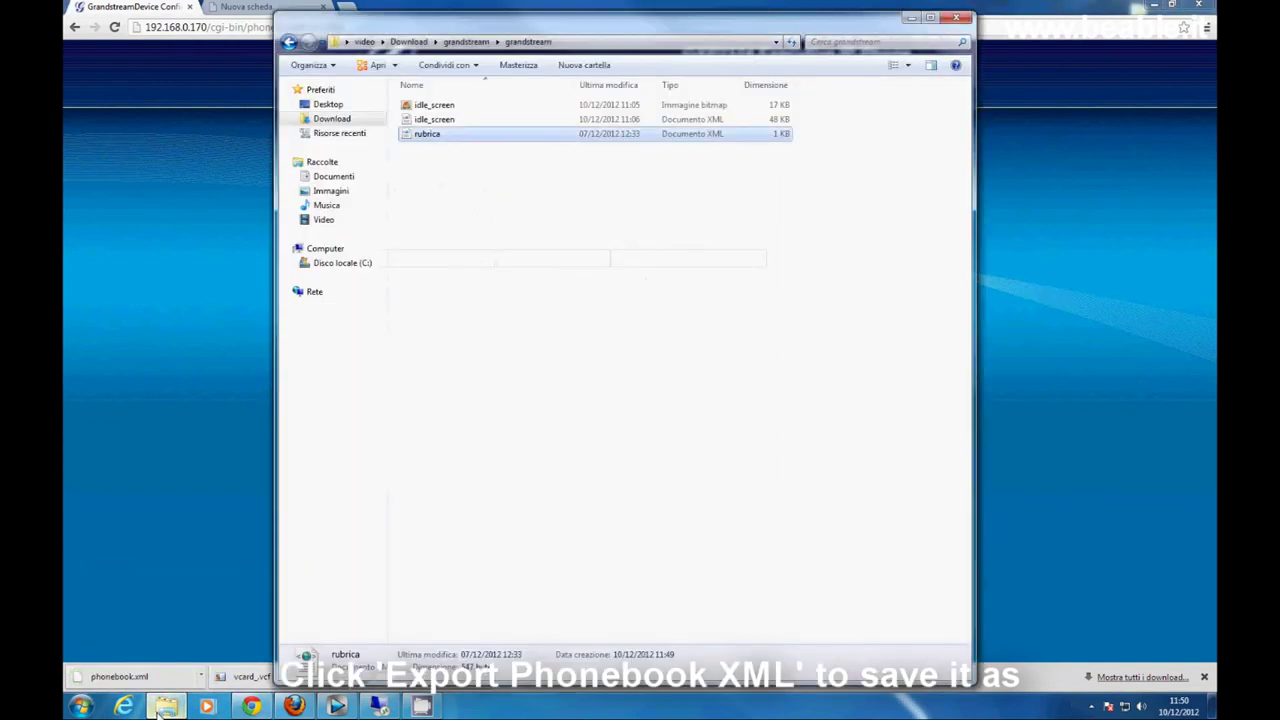
- From the Download folder, open the exported phonebook.xml in Notepad++
{"action": "left_click", "coordinate": [352, 119]}
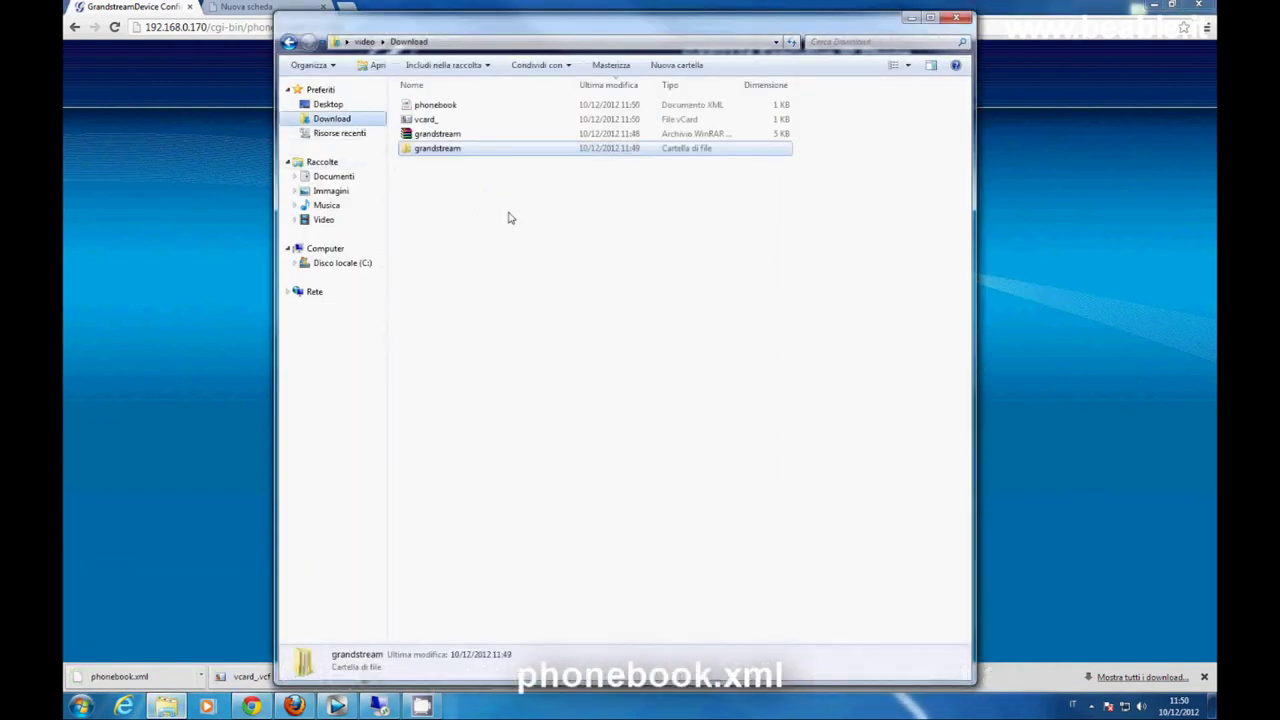
{"action": "left_click", "coordinate": [450, 106]}
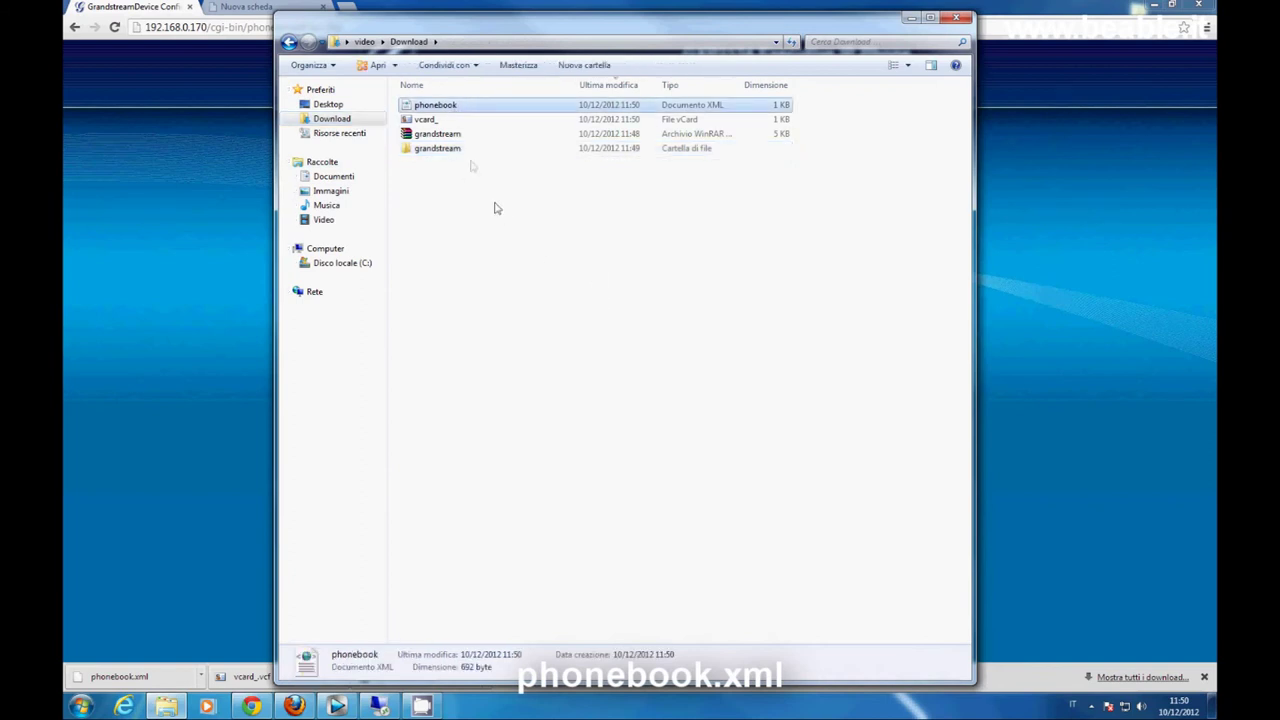
{"action": "right_click", "coordinate": [462, 106]}
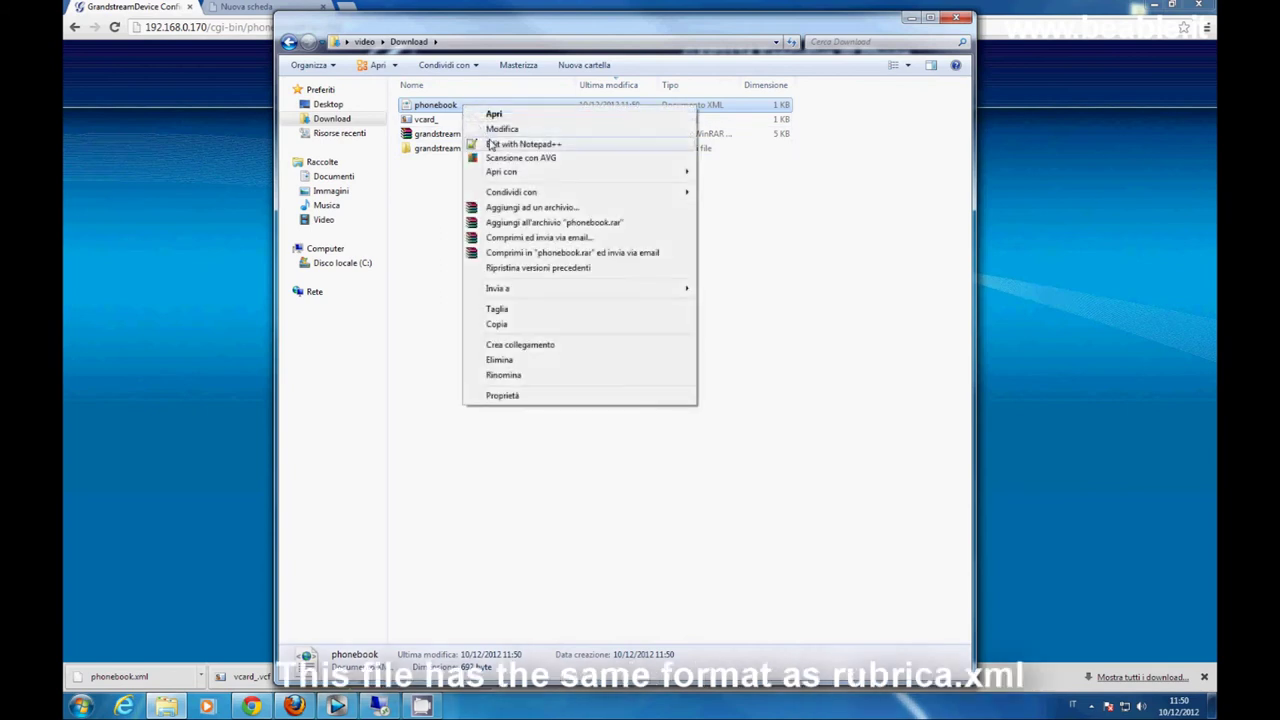
{"action": "left_click", "coordinate": [490, 143]}
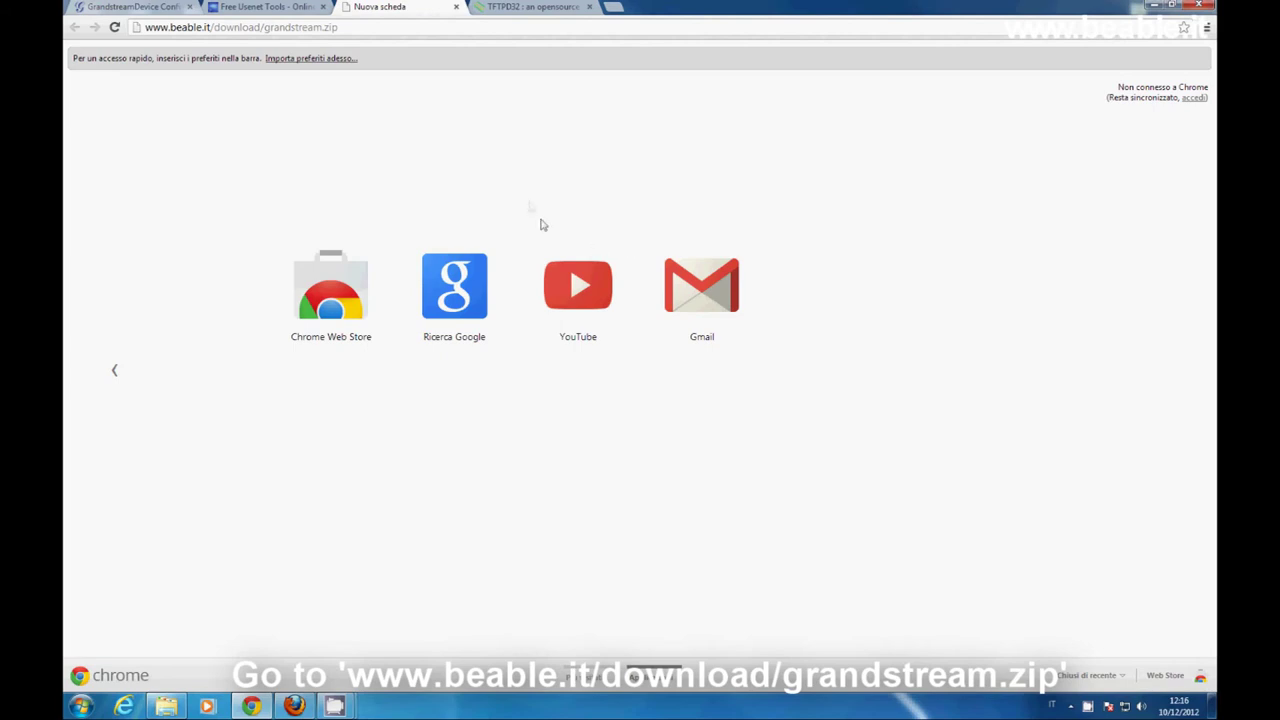
- Download grandstream.zip from the beable.it address and extract it into a grandstream folder
{"action": "left_click", "coordinate": [355, 29]}
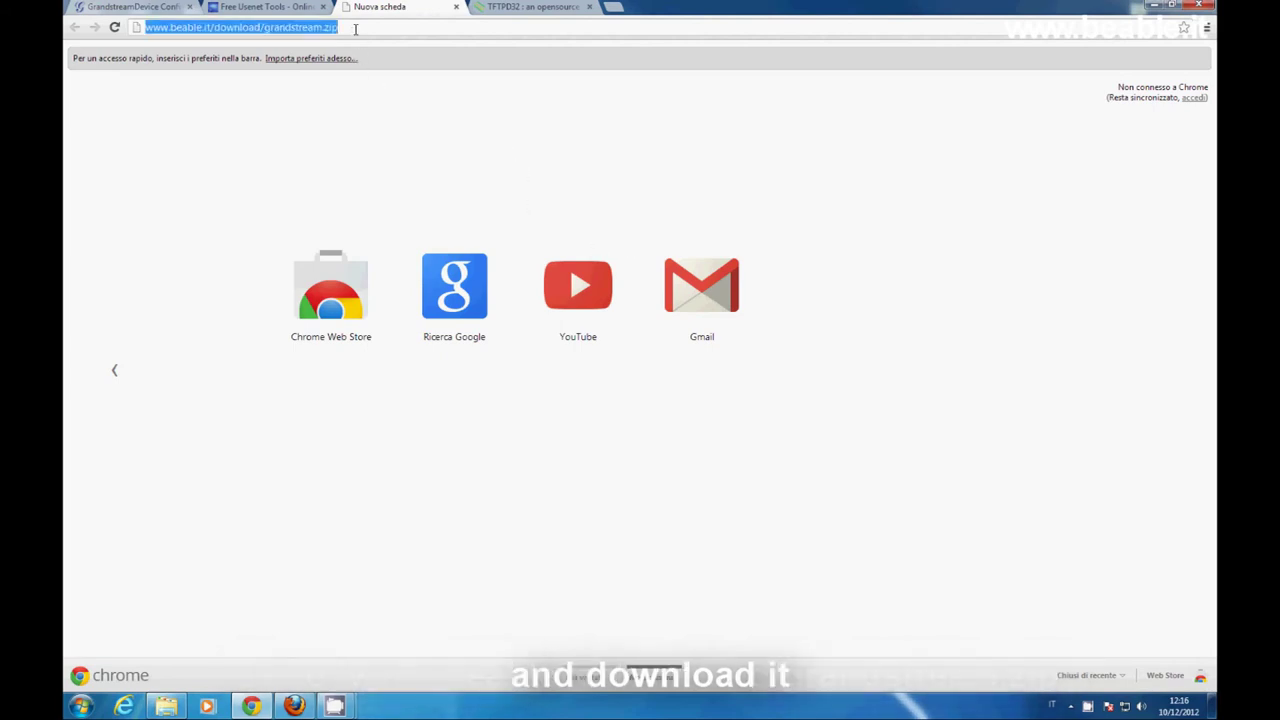
{"action": "key", "text": "Return"}
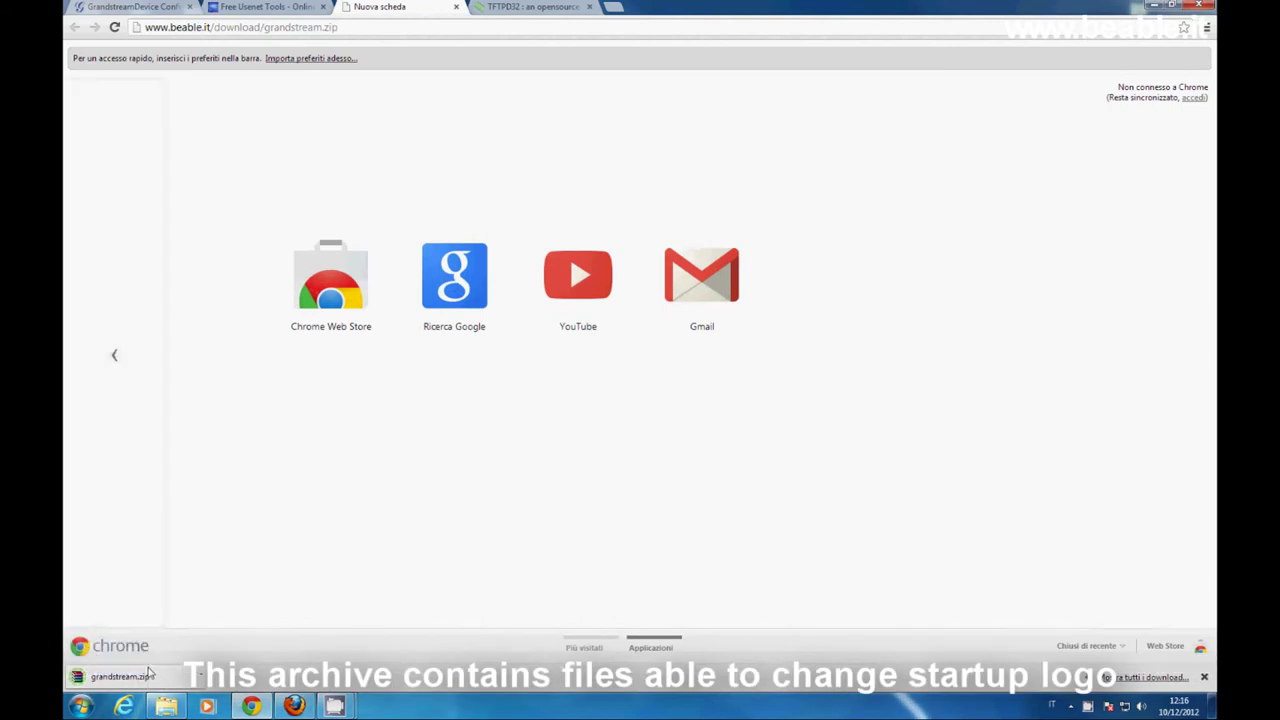
{"action": "left_click", "coordinate": [166, 706]}
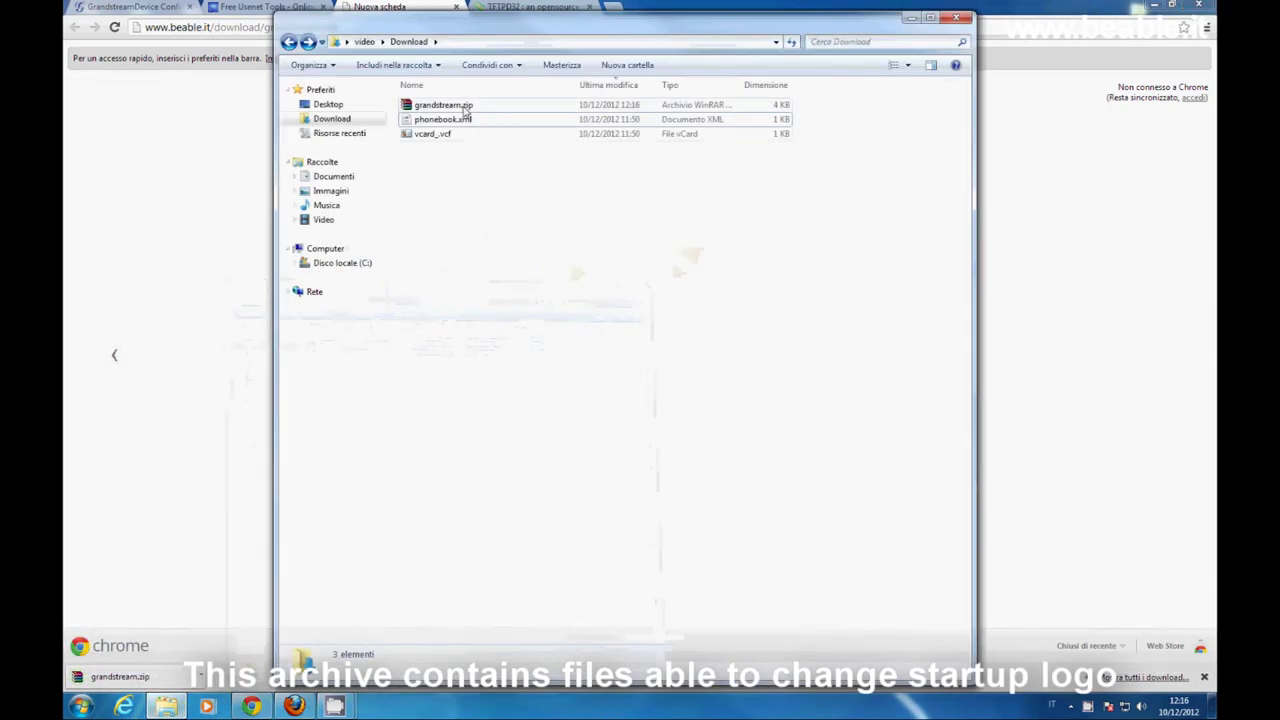
{"action": "right_click", "coordinate": [462, 107]}
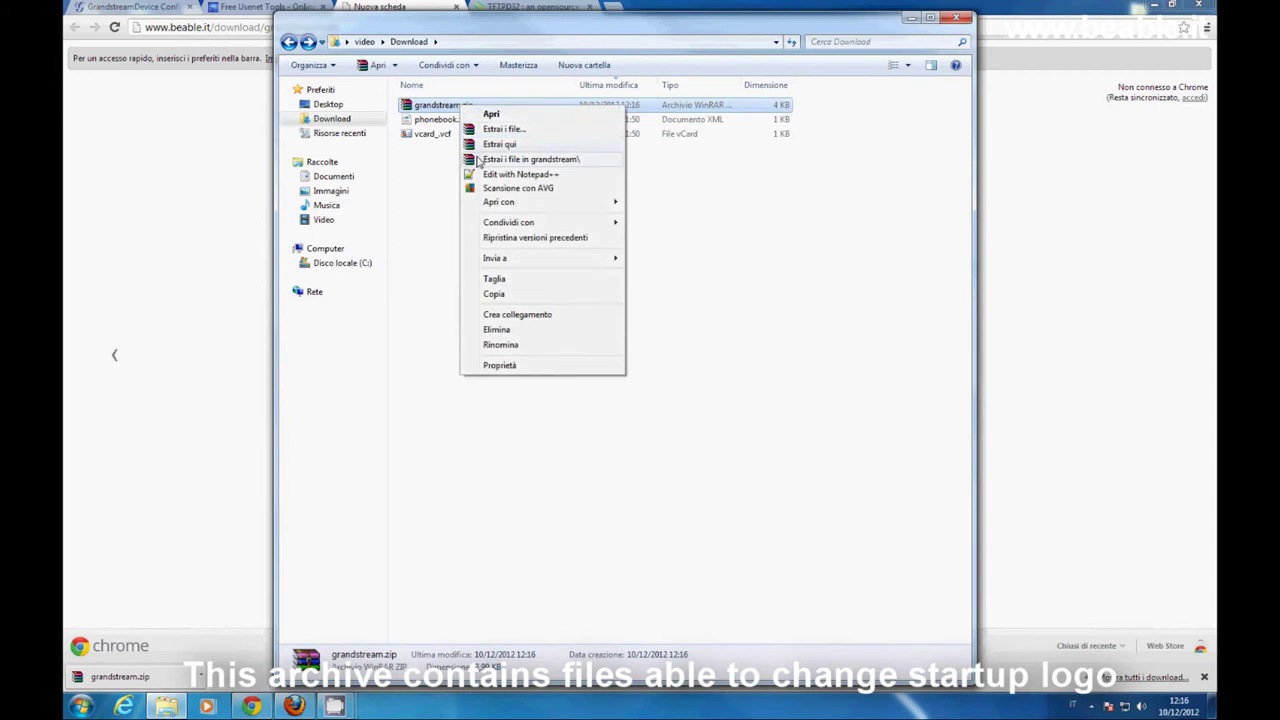
{"action": "left_click", "coordinate": [478, 159]}
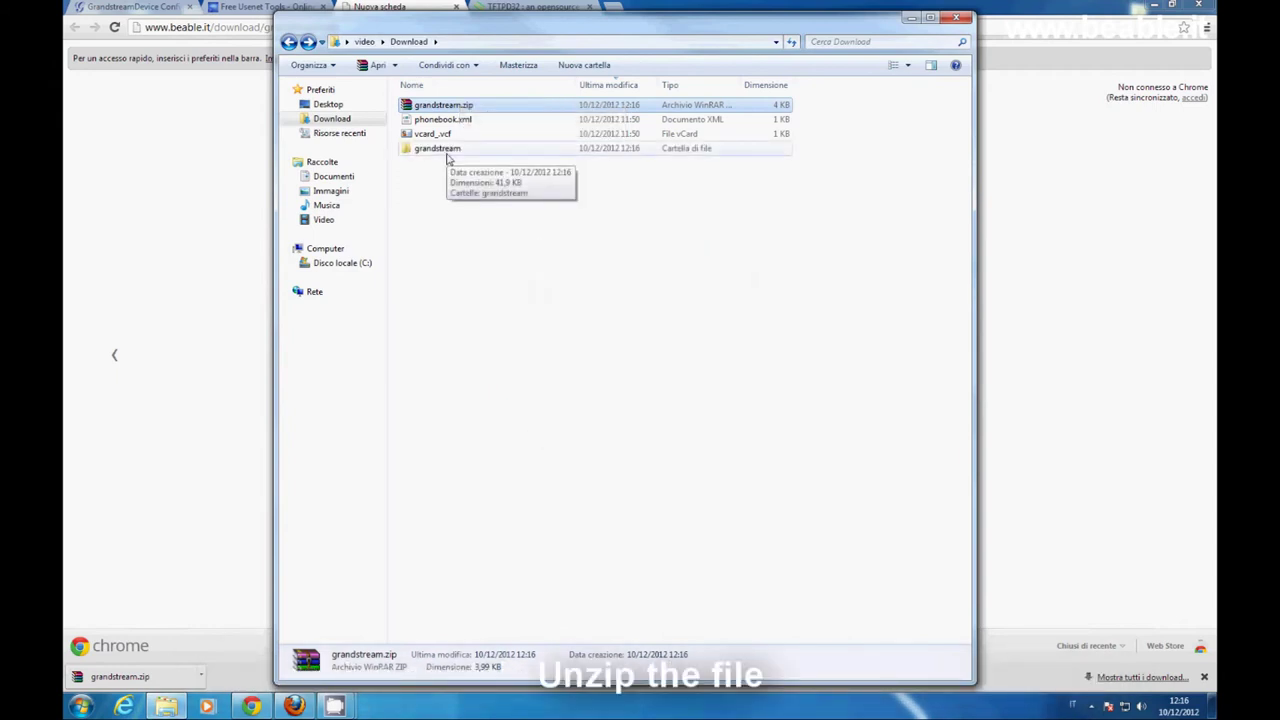
- Open the nested grandstream folders and view the idle_screen.bmp logo
{"action": "double_click", "coordinate": [448, 149]}
{"action": "double_click", "coordinate": [440, 110]}
{"action": "double_click", "coordinate": [440, 110]}
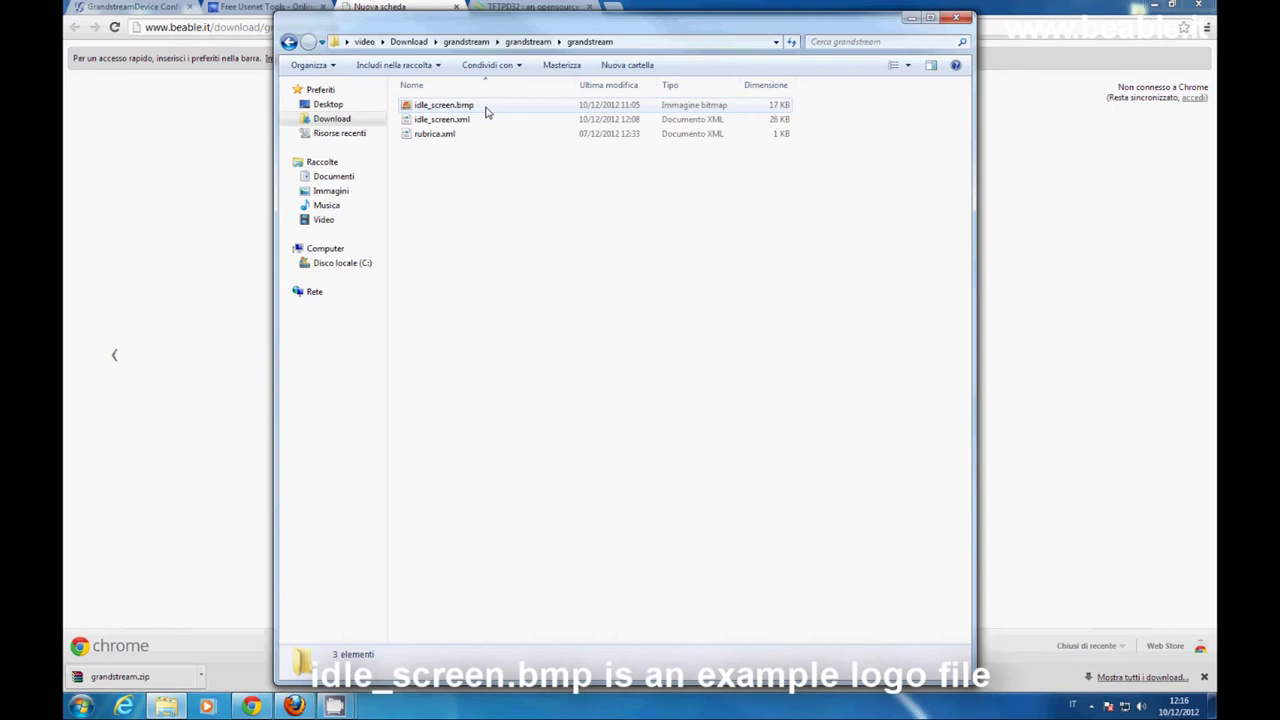
{"action": "double_click", "coordinate": [486, 110]}
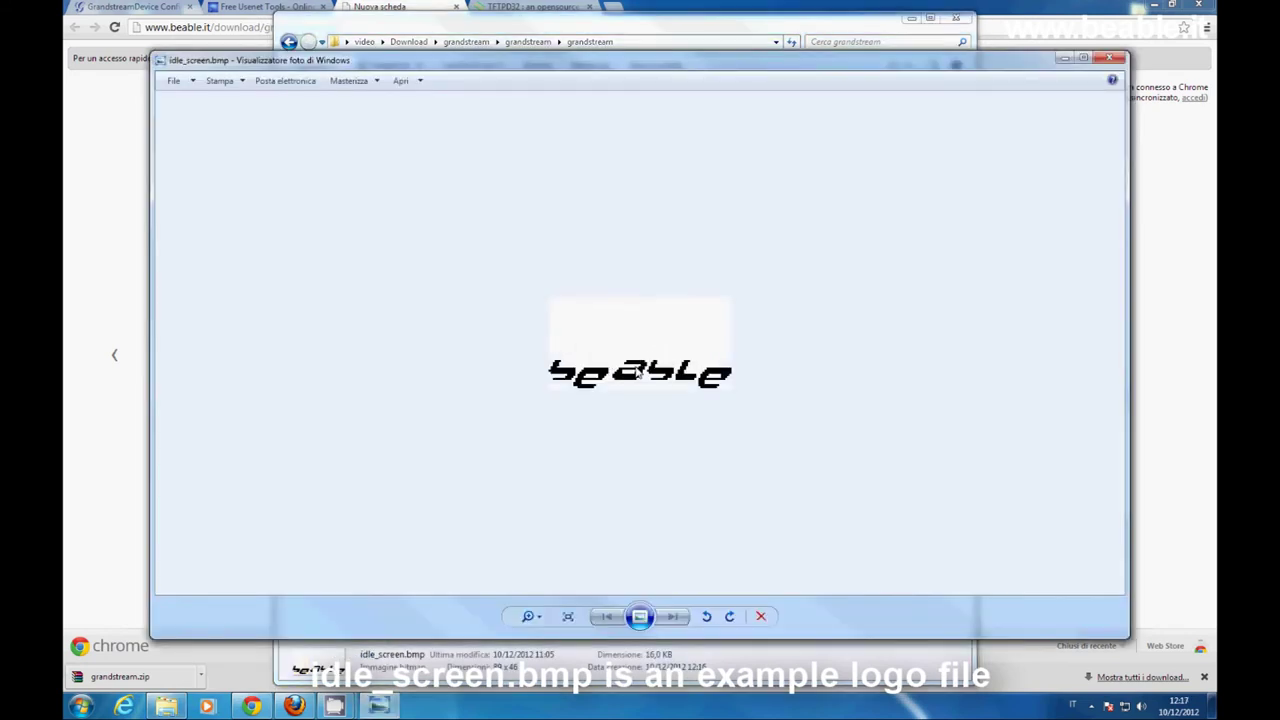
- Close the logo preview and switch to the Free Usenet Tools Base64 encoder tab
{"action": "key", "text": "alt+F4"}
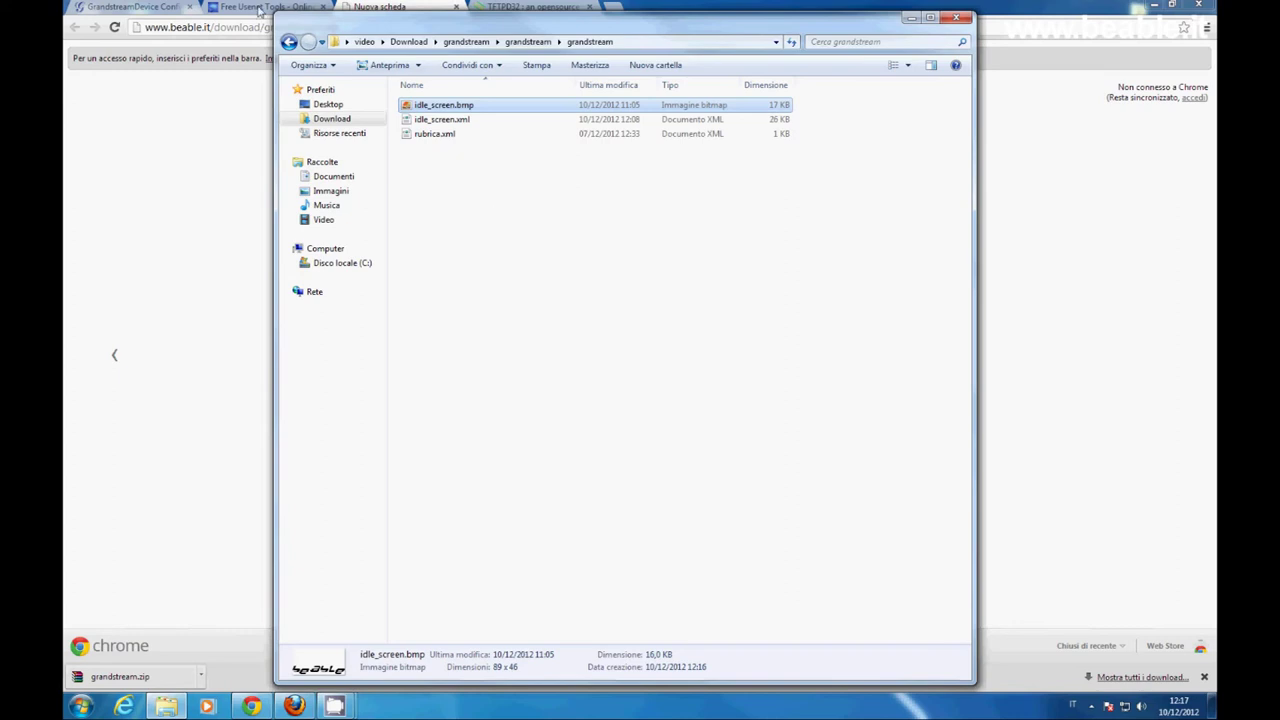
{"action": "left_click", "coordinate": [240, 7]}
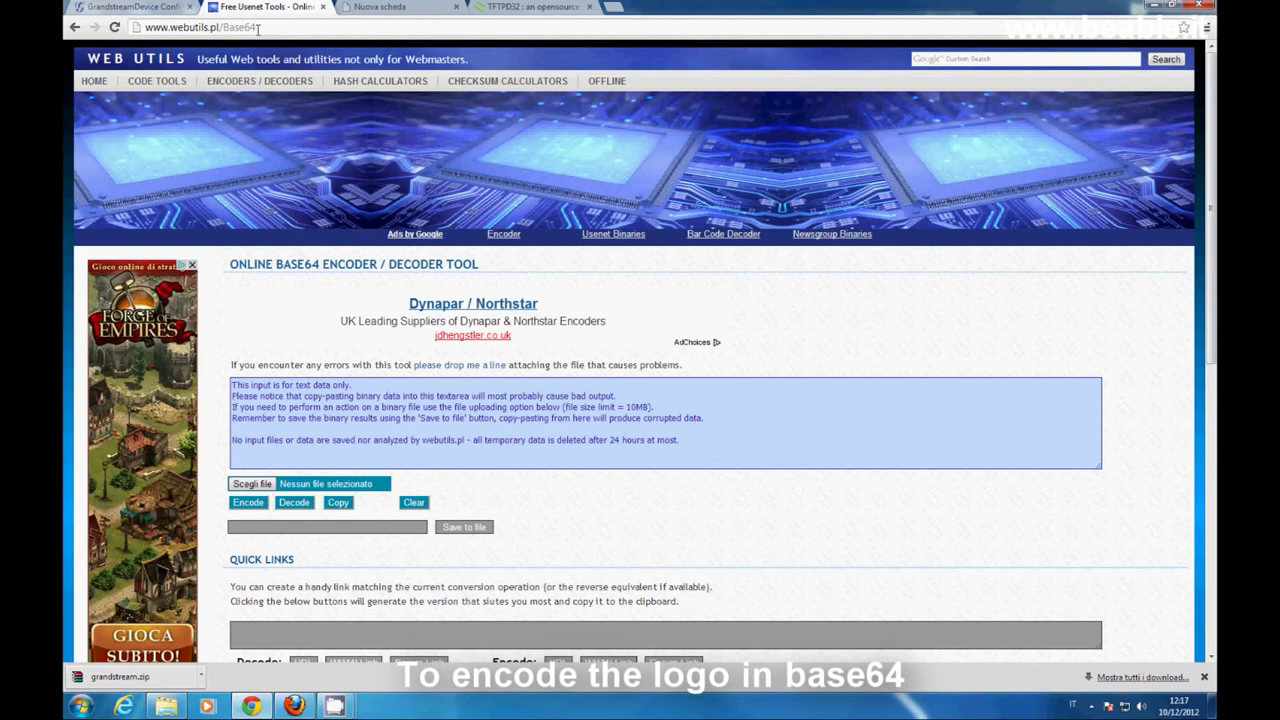
- Choose idle_screen.bmp from the grandstream folder and encode it to Base64
{"action": "left_click", "coordinate": [248, 485]}
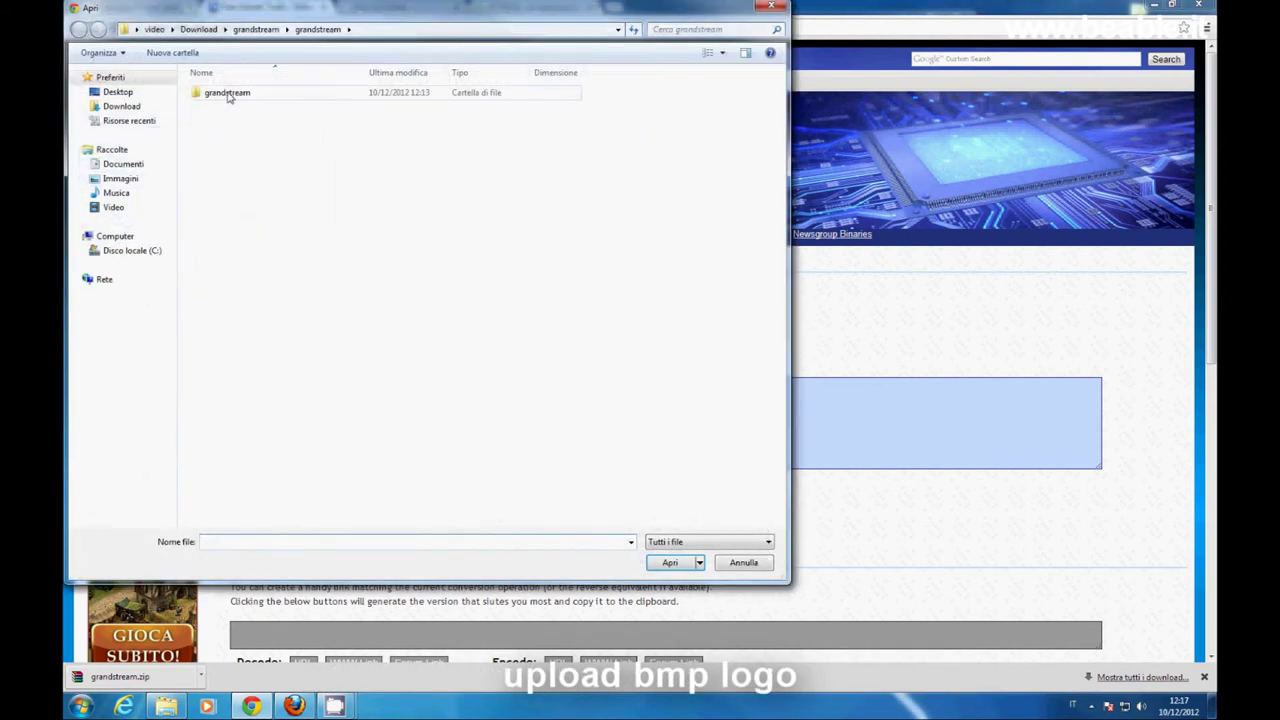
{"action": "double_click", "coordinate": [228, 93]}
{"action": "left_click", "coordinate": [237, 95]}
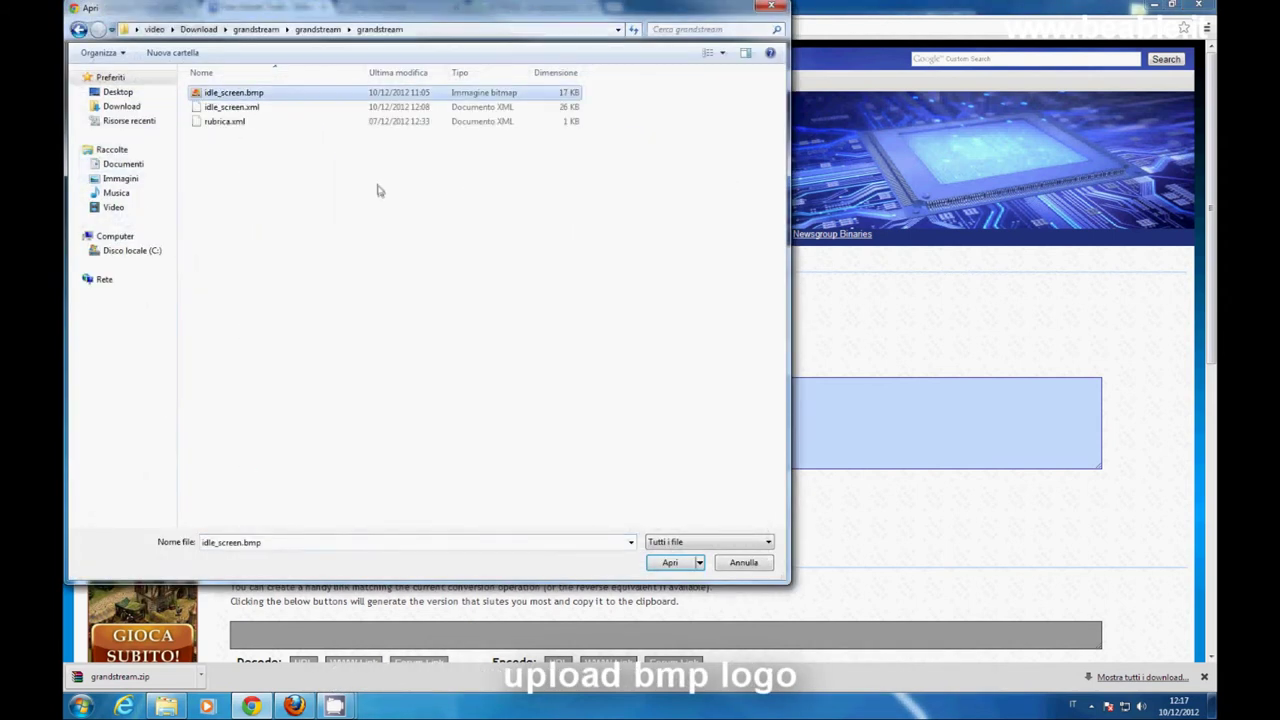
{"action": "left_click", "coordinate": [667, 563]}
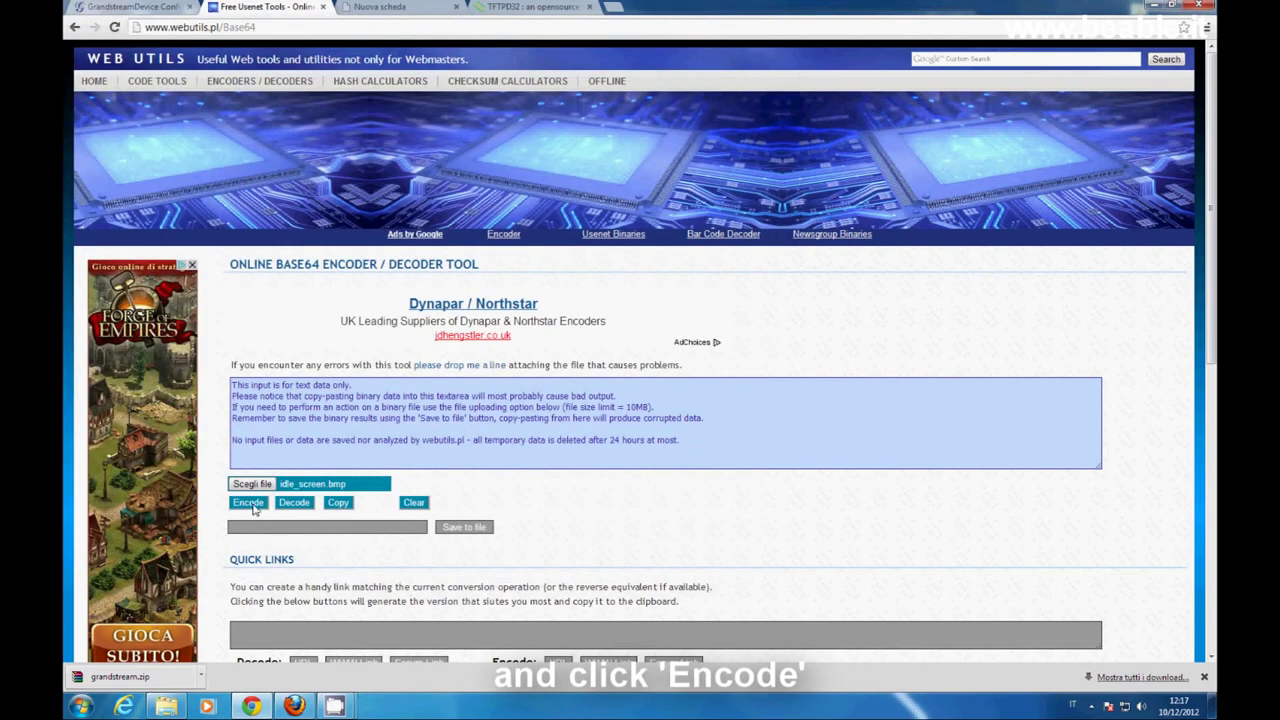
{"action": "left_click", "coordinate": [253, 506]}
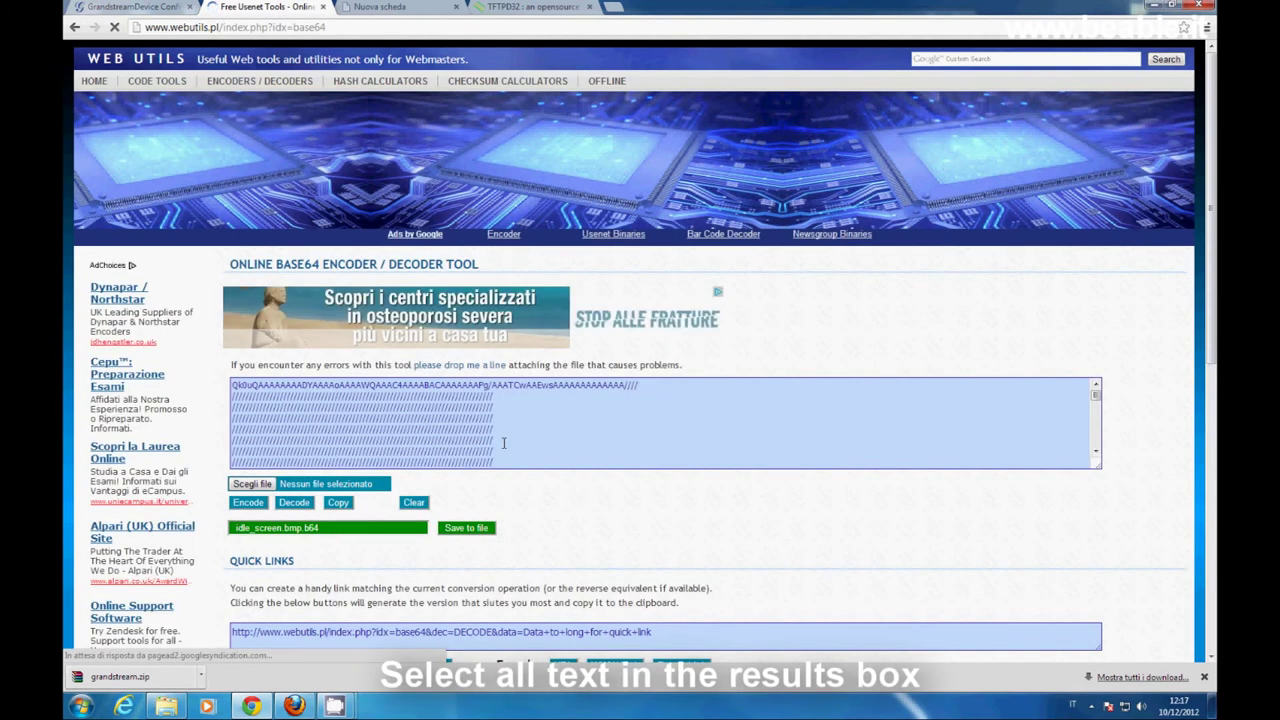
- Copy the entire Base64 output and bring up the grandstream folder window
{"action": "left_click_drag", "start_coordinate": [232, 384], "coordinate": [758, 187]}
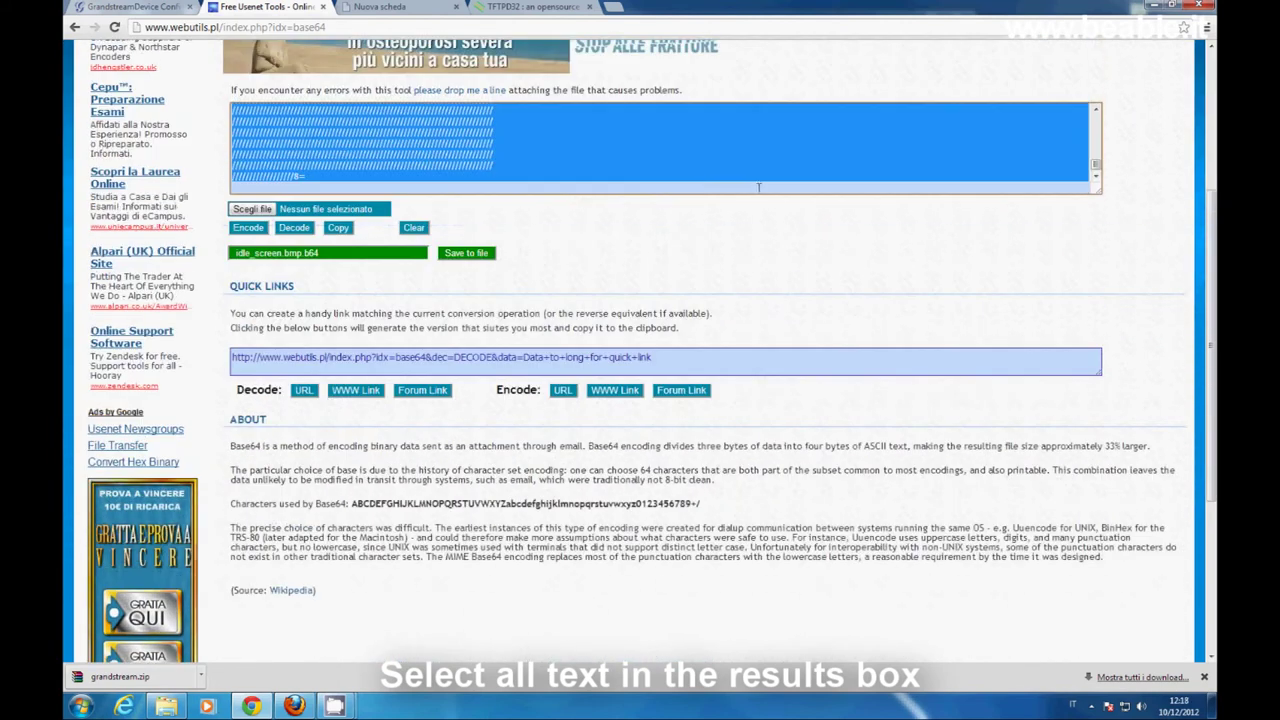
{"action": "scroll", "coordinate": [541, 328], "scroll_direction": "up", "scroll_amount": 2}
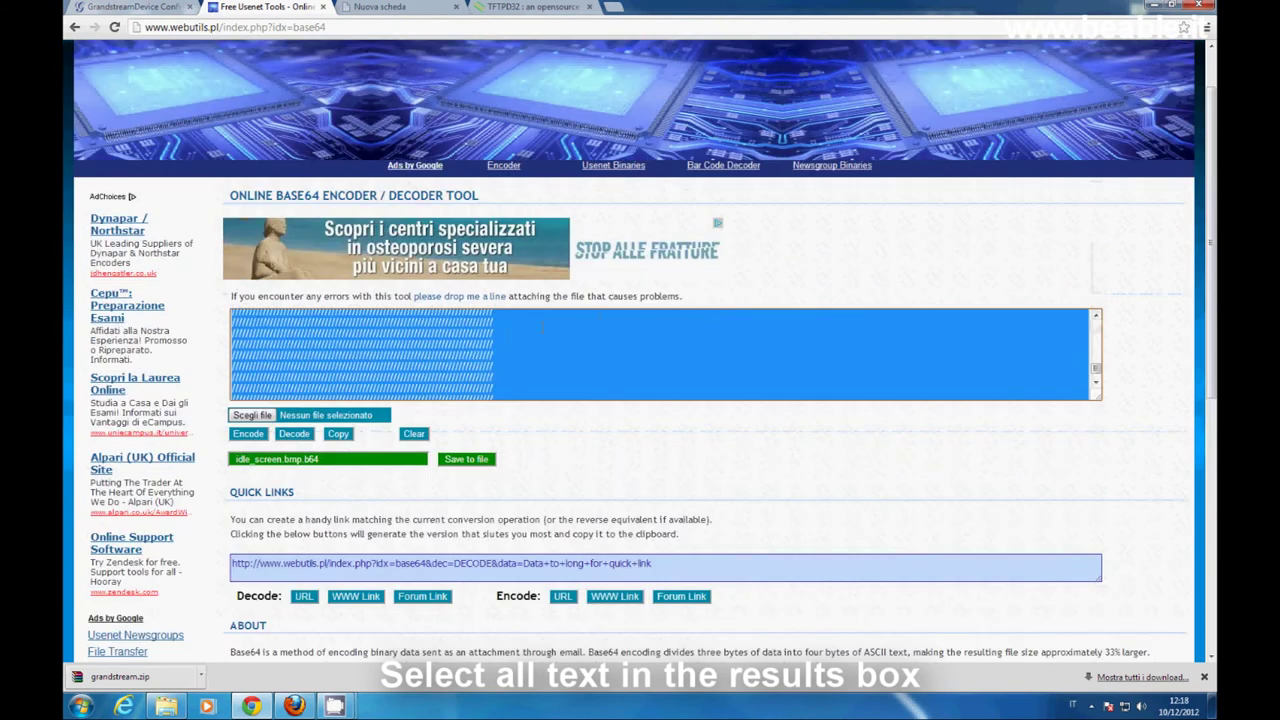
{"action": "scroll", "coordinate": [541, 328], "scroll_direction": "down", "scroll_amount": 2}
{"action": "right_click", "coordinate": [388, 352]}
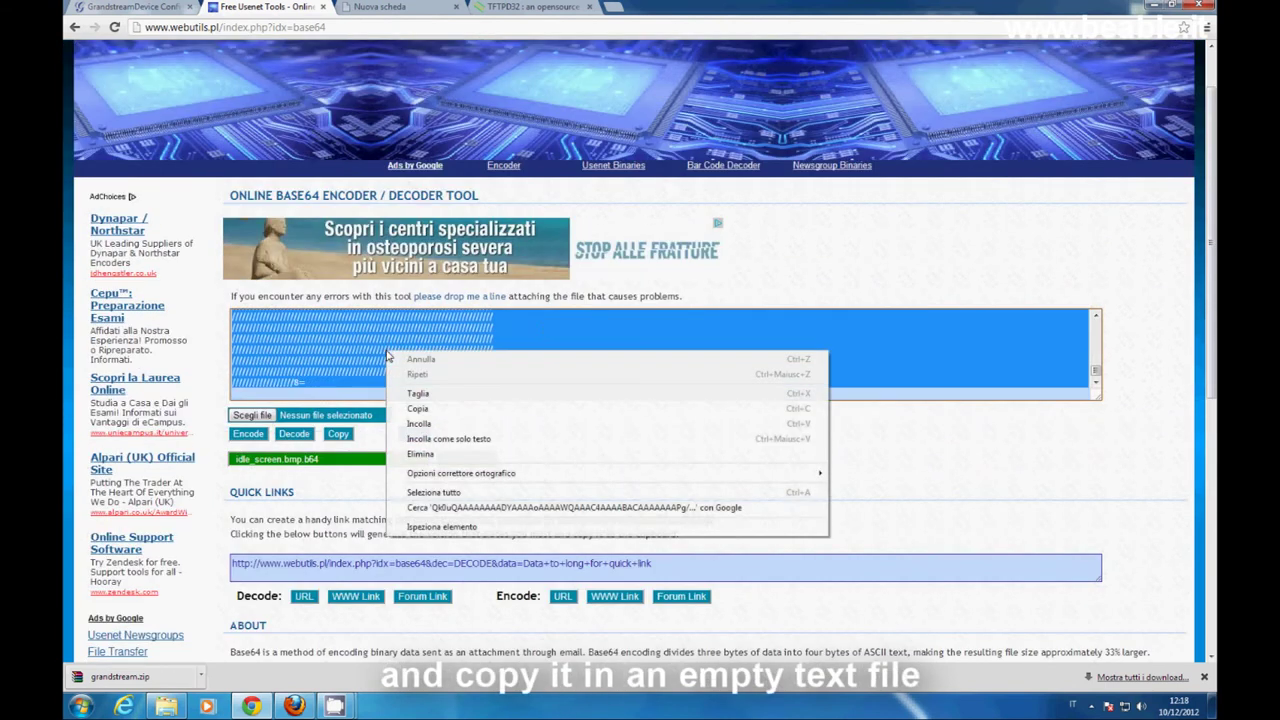
{"action": "left_click", "coordinate": [413, 410]}
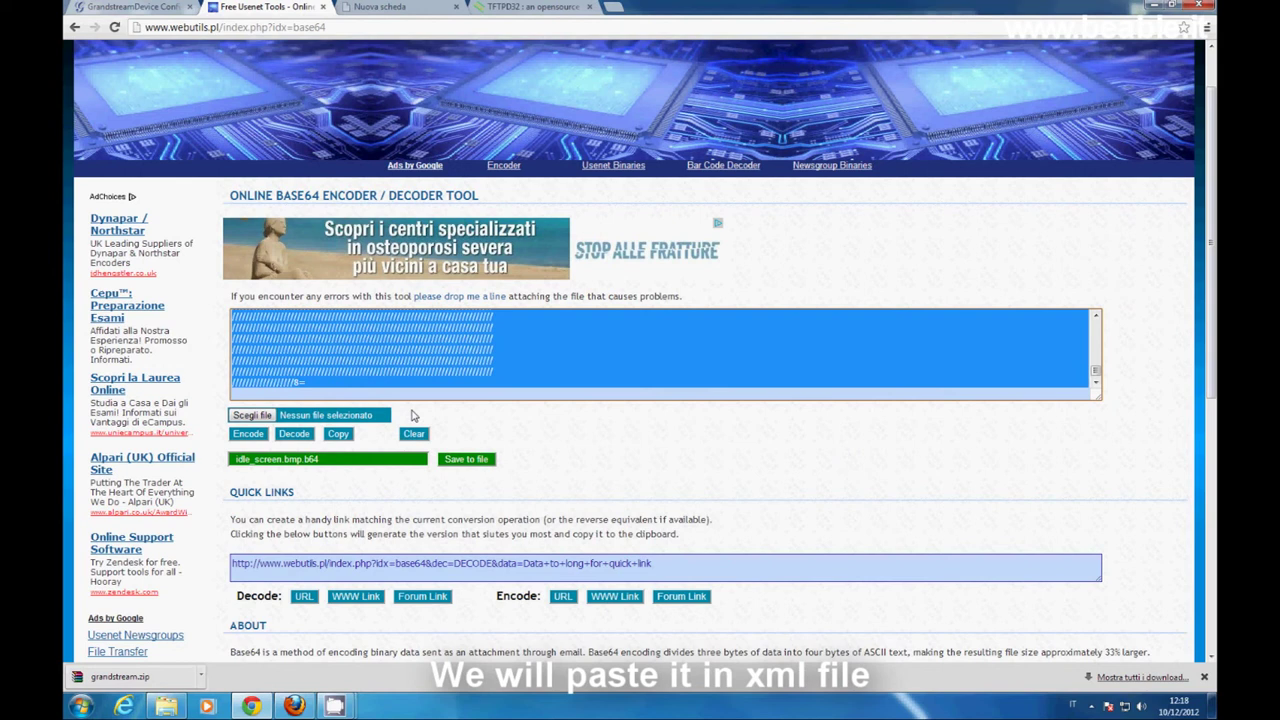
{"action": "left_click", "coordinate": [166, 706]}
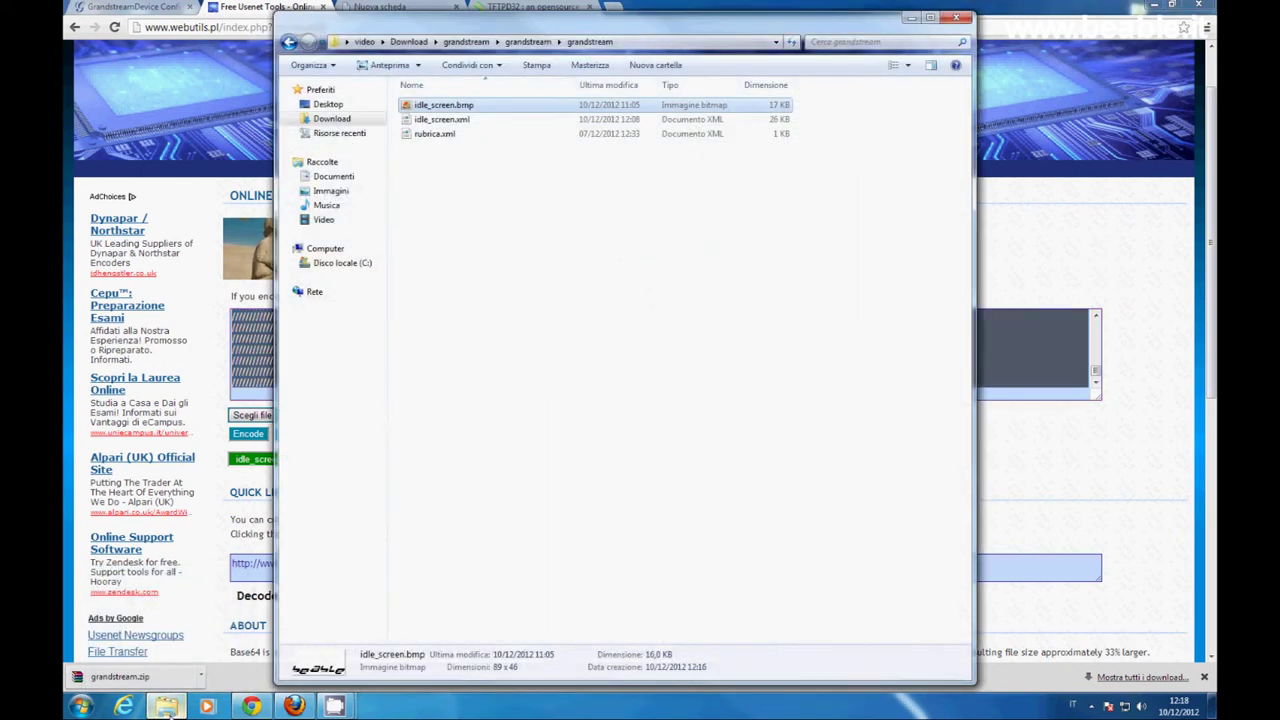
- Copy idle_screen.xml to the desktop and move it into a new desktop folder named logo
{"action": "right_click", "coordinate": [476, 122]}
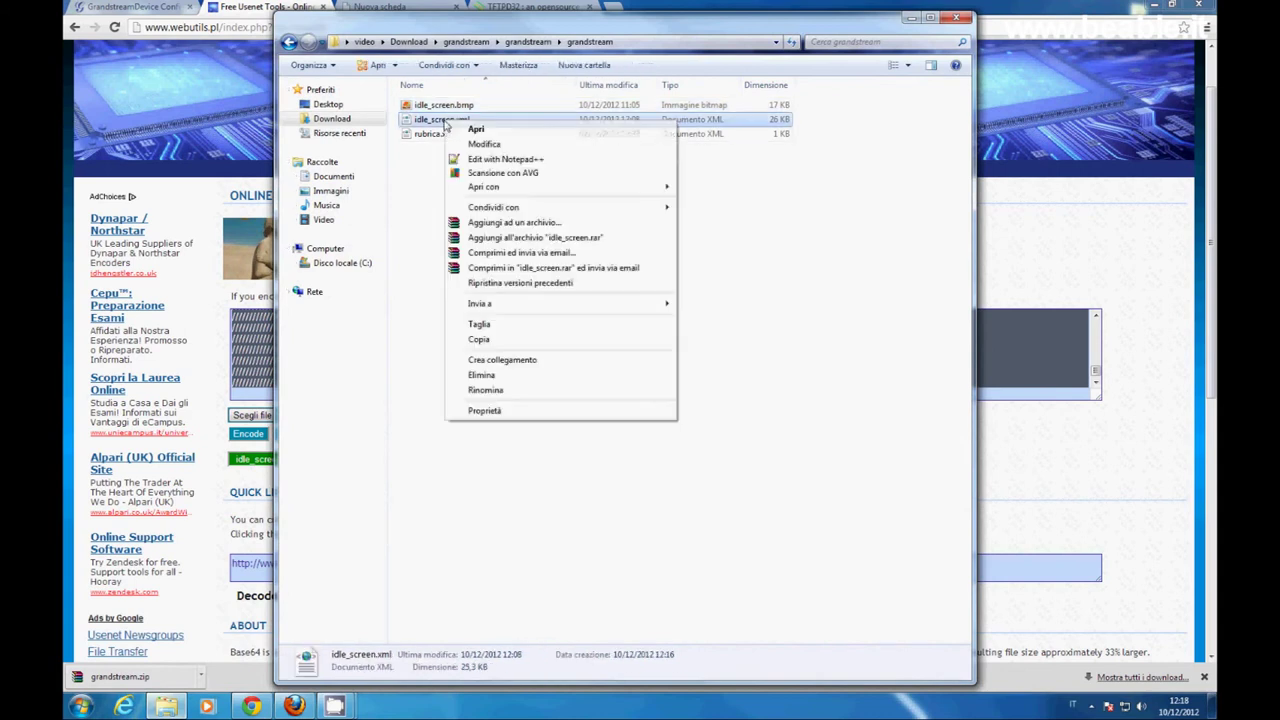
{"action": "left_click", "coordinate": [497, 339]}
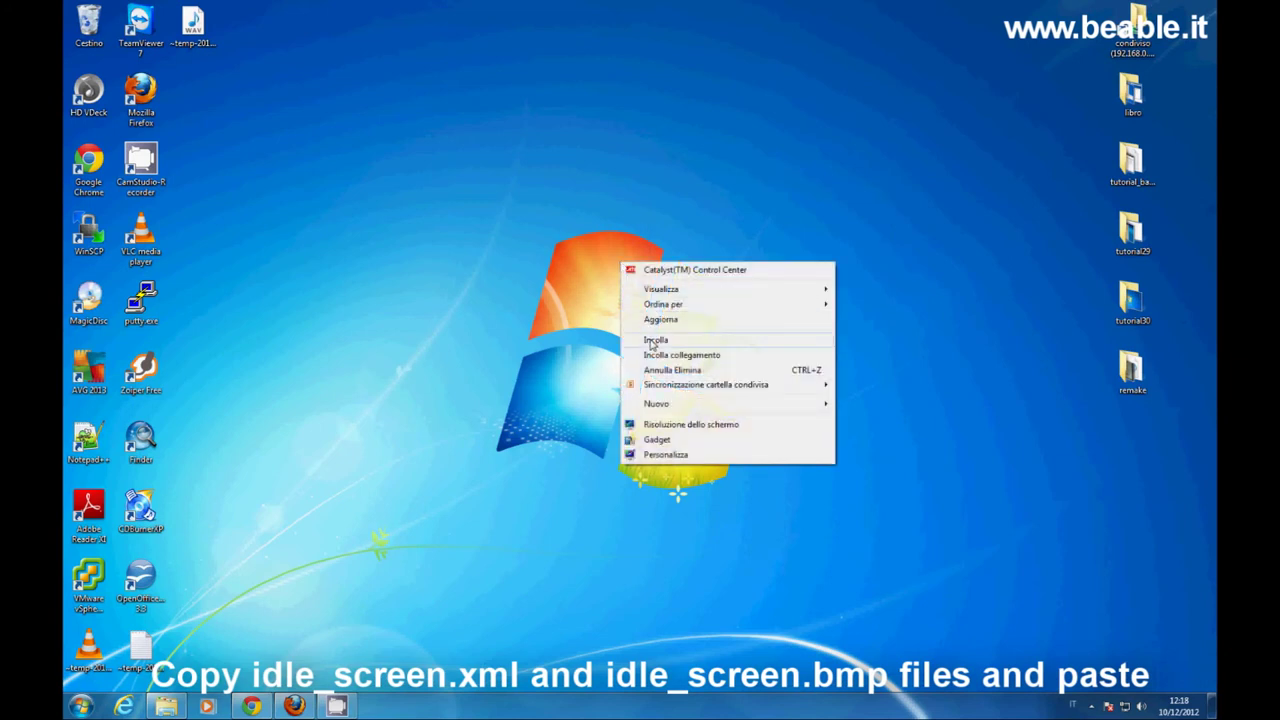
{"action": "left_click", "coordinate": [651, 341]}
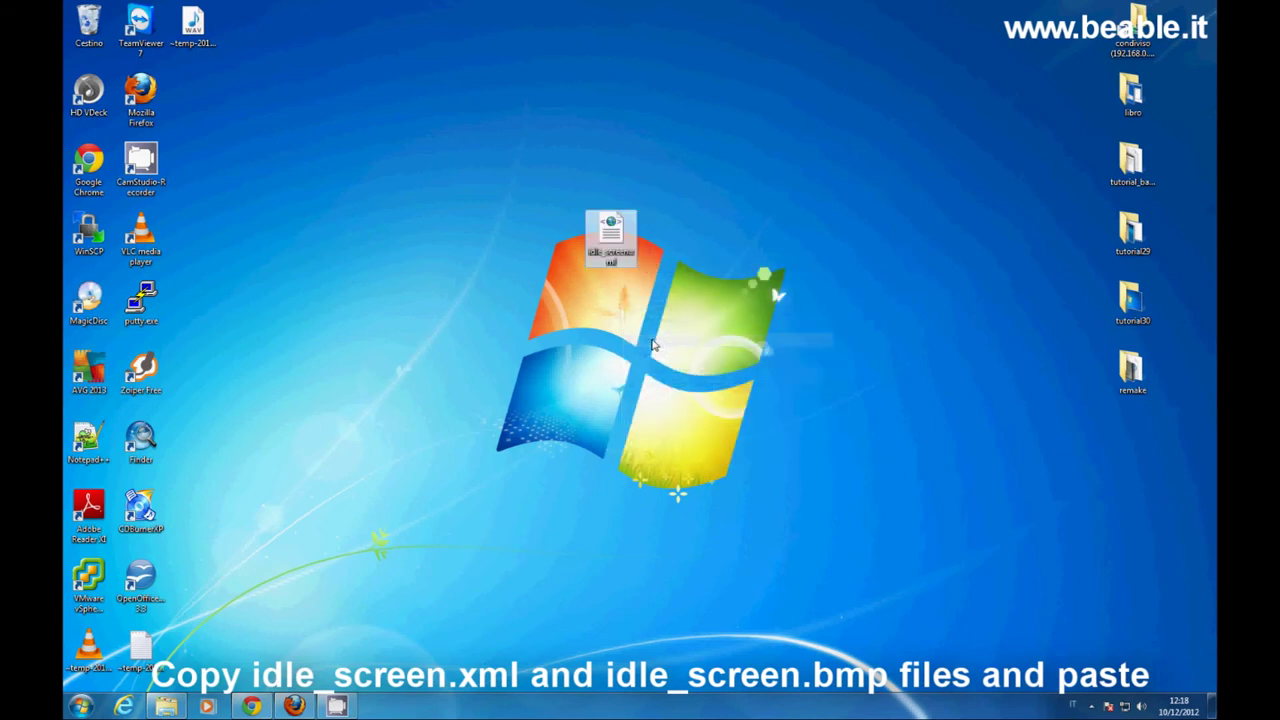
{"action": "left_click", "coordinate": [626, 334]}
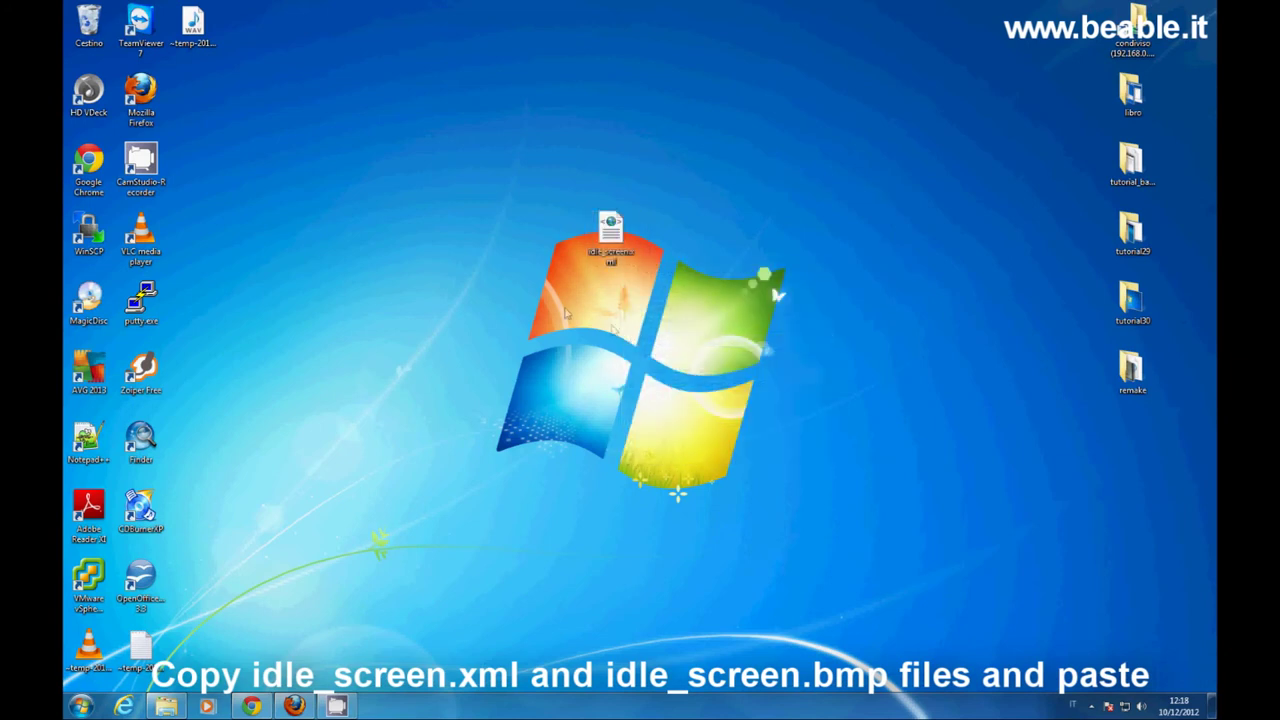
{"action": "right_click", "coordinate": [494, 273]}
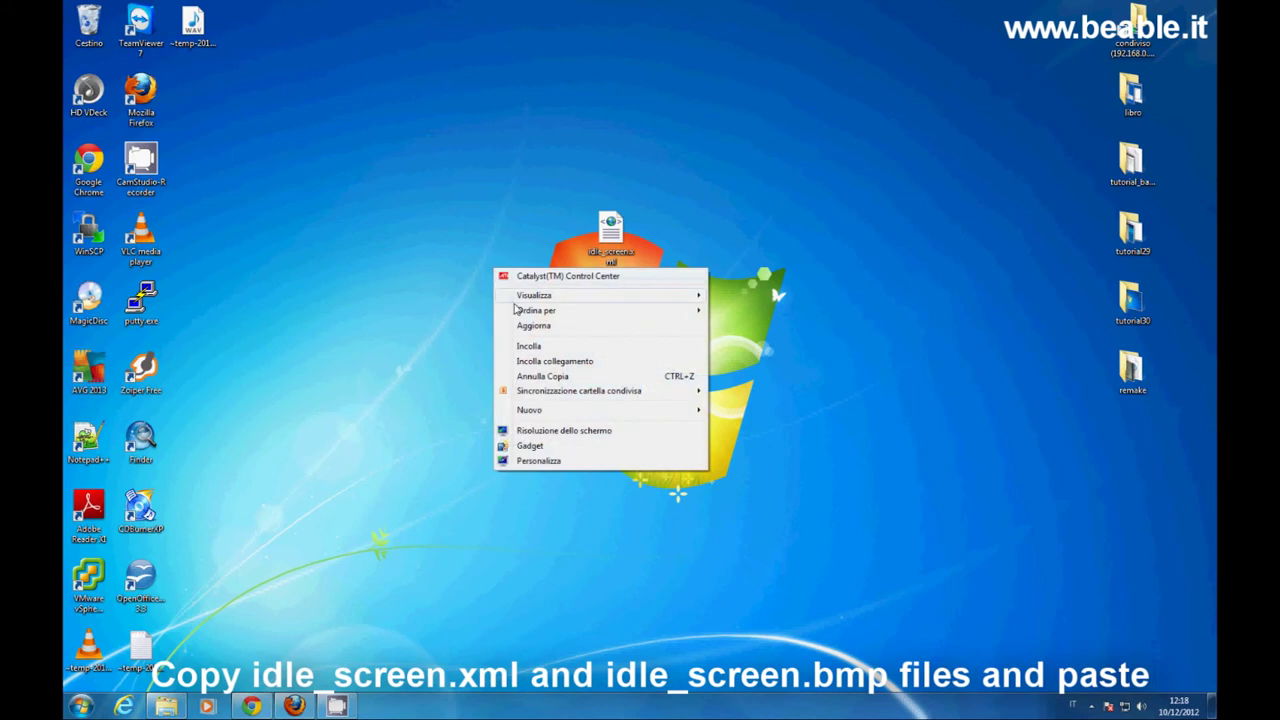
{"action": "mouse_move", "coordinate": [541, 411]}
{"action": "left_click", "coordinate": [727, 405]}
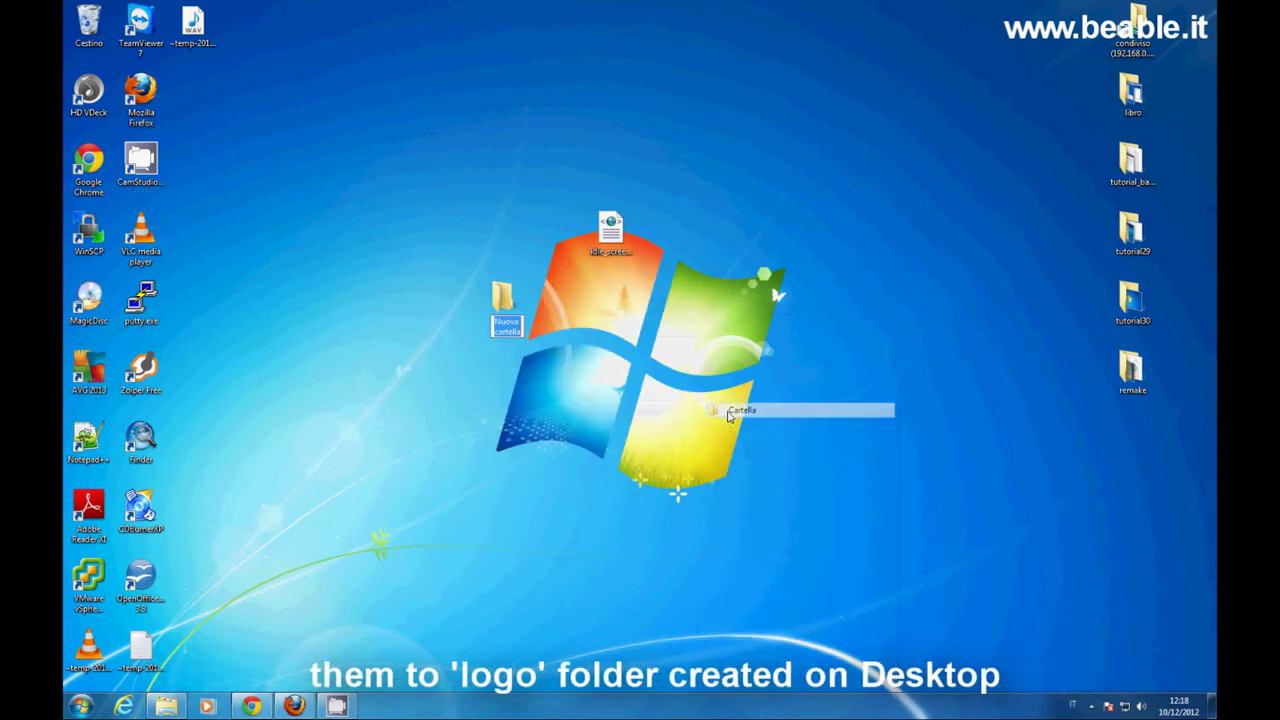
{"action": "type", "text": "logo"}
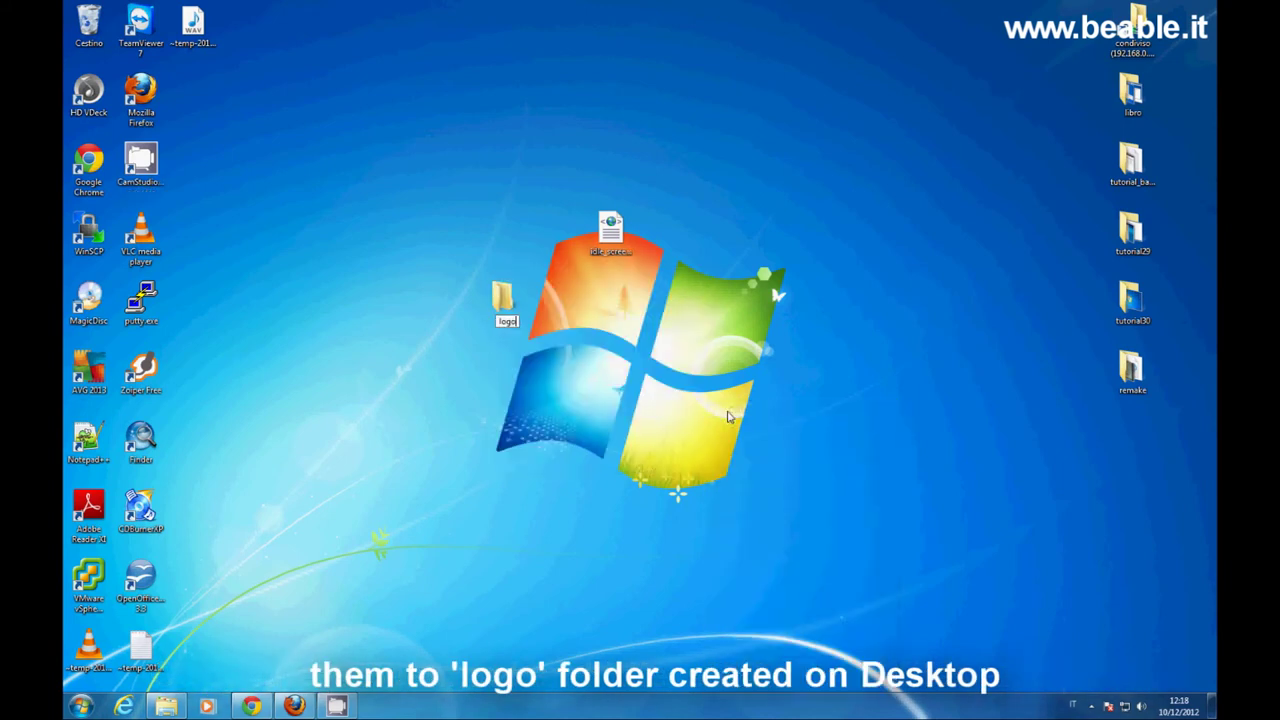
{"action": "key", "text": "Return"}
{"action": "mouse_move", "coordinate": [608, 238]}
{"action": "left_mouse_down"}
{"action": "mouse_move", "coordinate": [510, 303]}
{"action": "mouse_move", "coordinate": [610, 236]}
{"action": "left_mouse_up"}
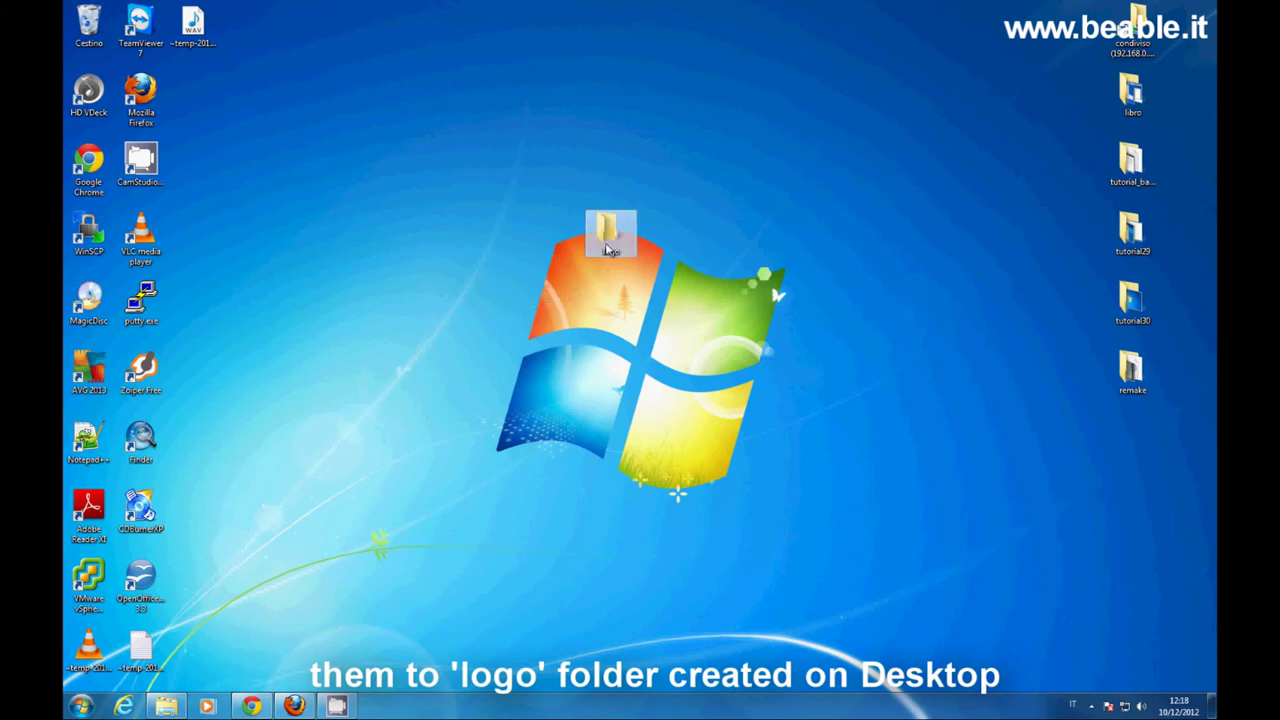
- Copy idle_screen.bmp from the grandstream folder into the logo folder
{"action": "left_click", "coordinate": [166, 706]}
{"action": "right_click", "coordinate": [443, 105]}
{"action": "left_click", "coordinate": [480, 409]}
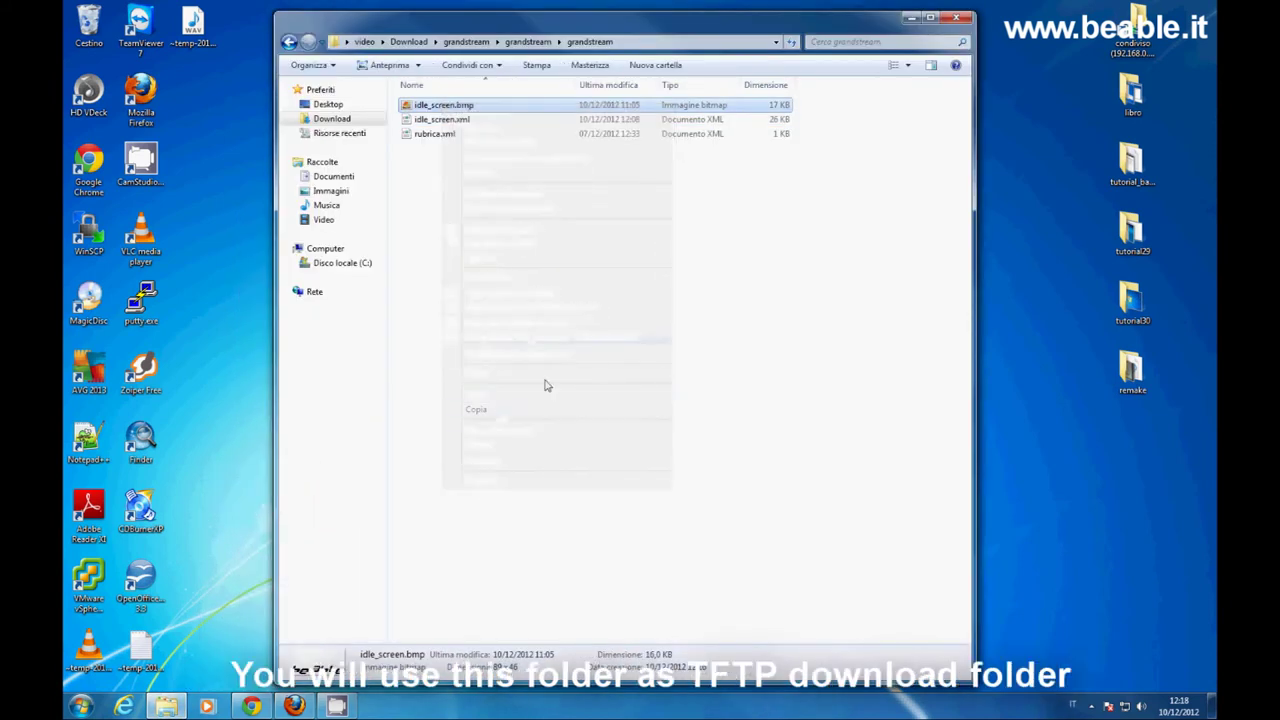
{"action": "left_click", "coordinate": [911, 18]}
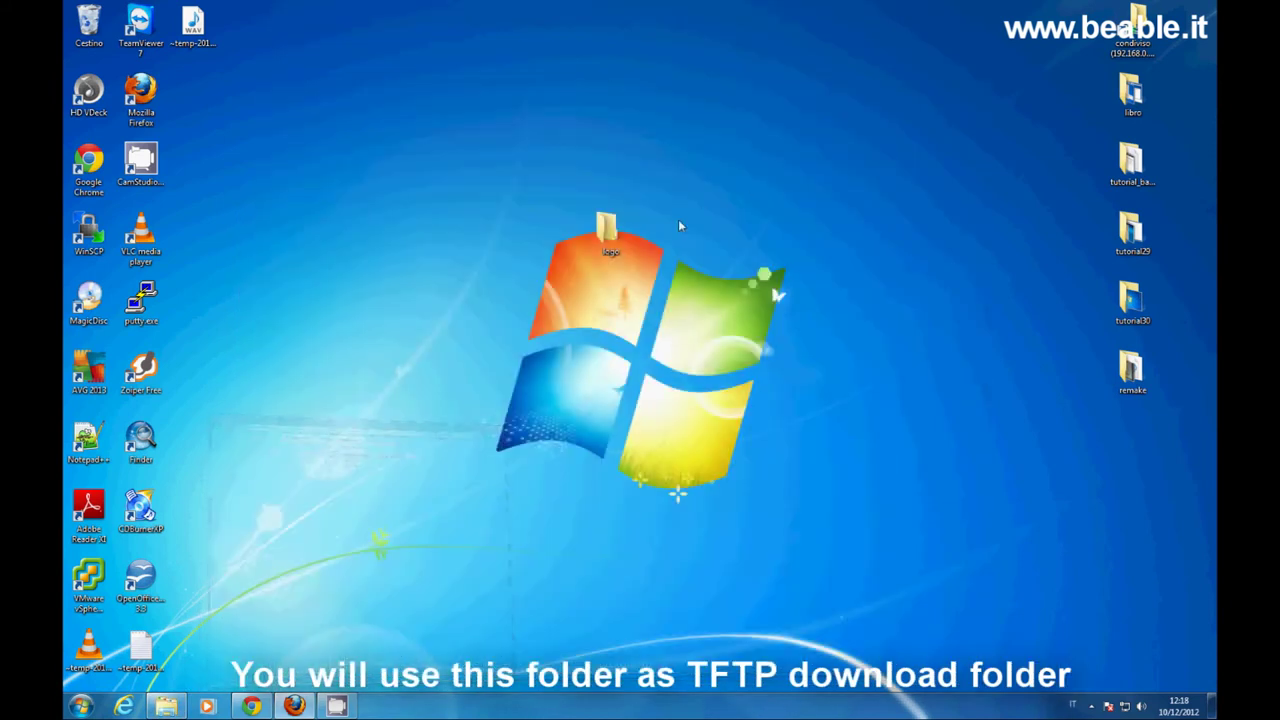
{"action": "double_click", "coordinate": [619, 238]}
{"action": "right_click", "coordinate": [621, 239]}
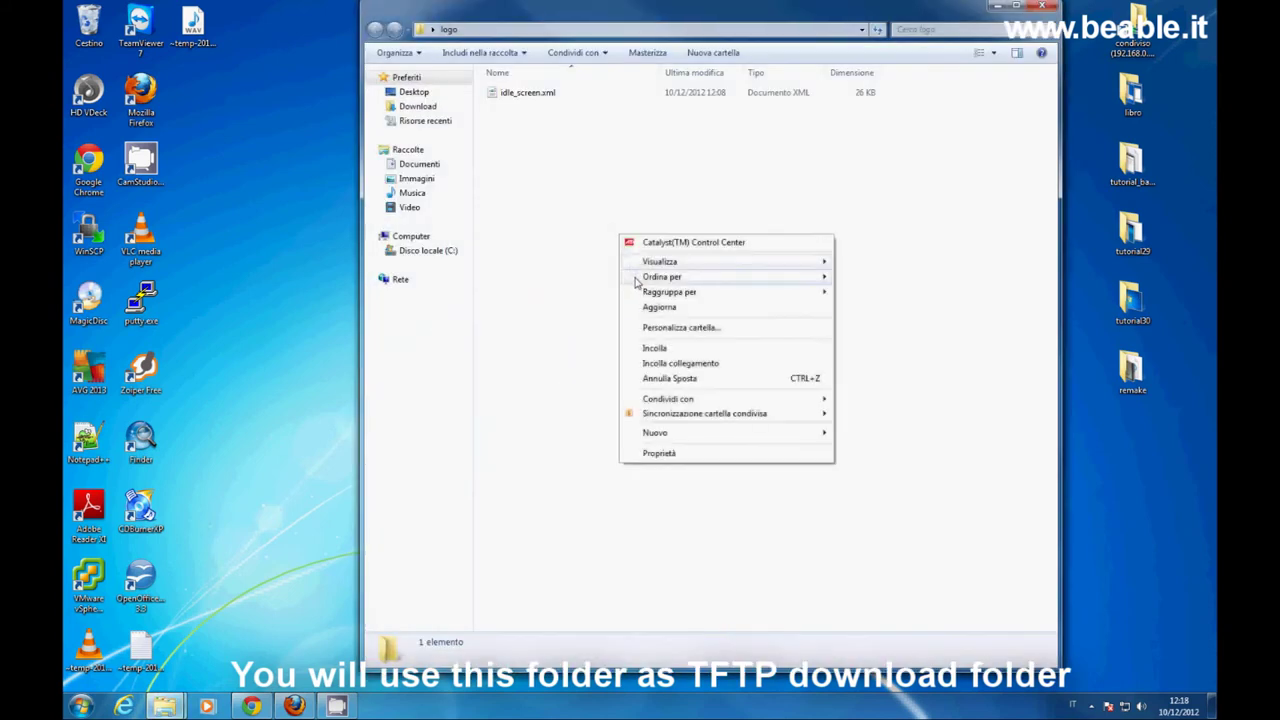
{"action": "left_click", "coordinate": [654, 348]}
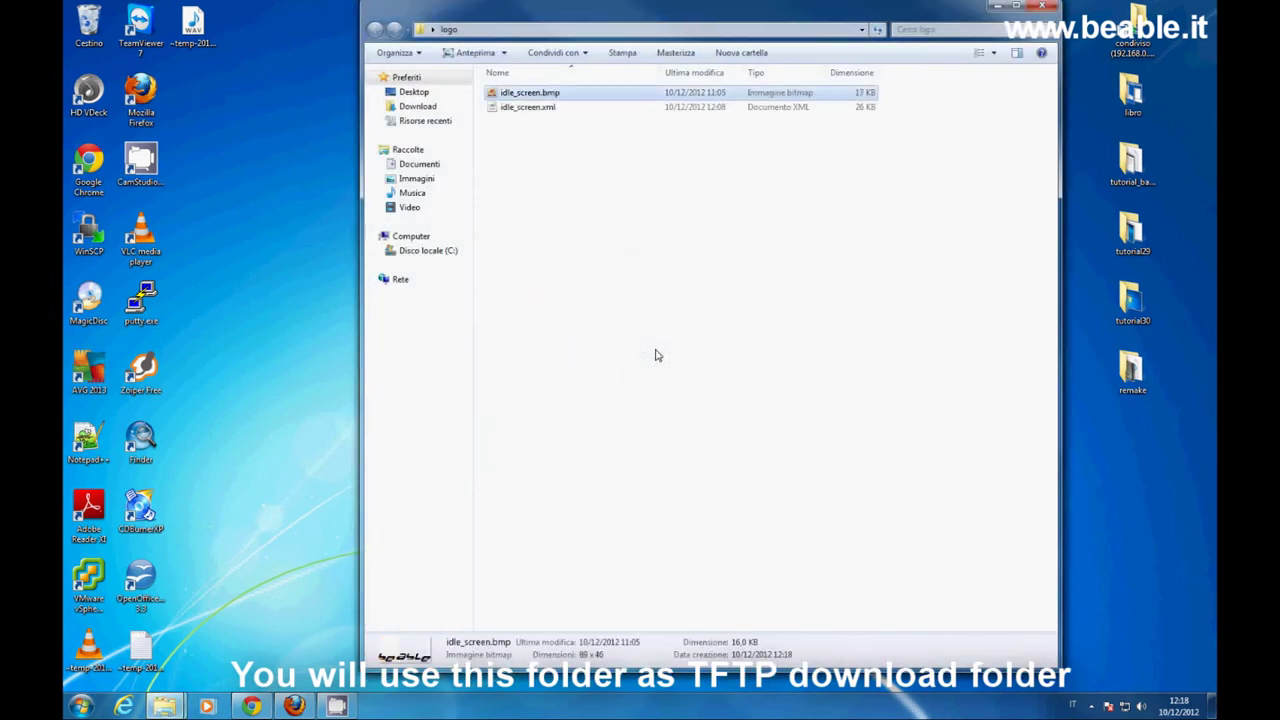
{"action": "left_click", "coordinate": [657, 355]}
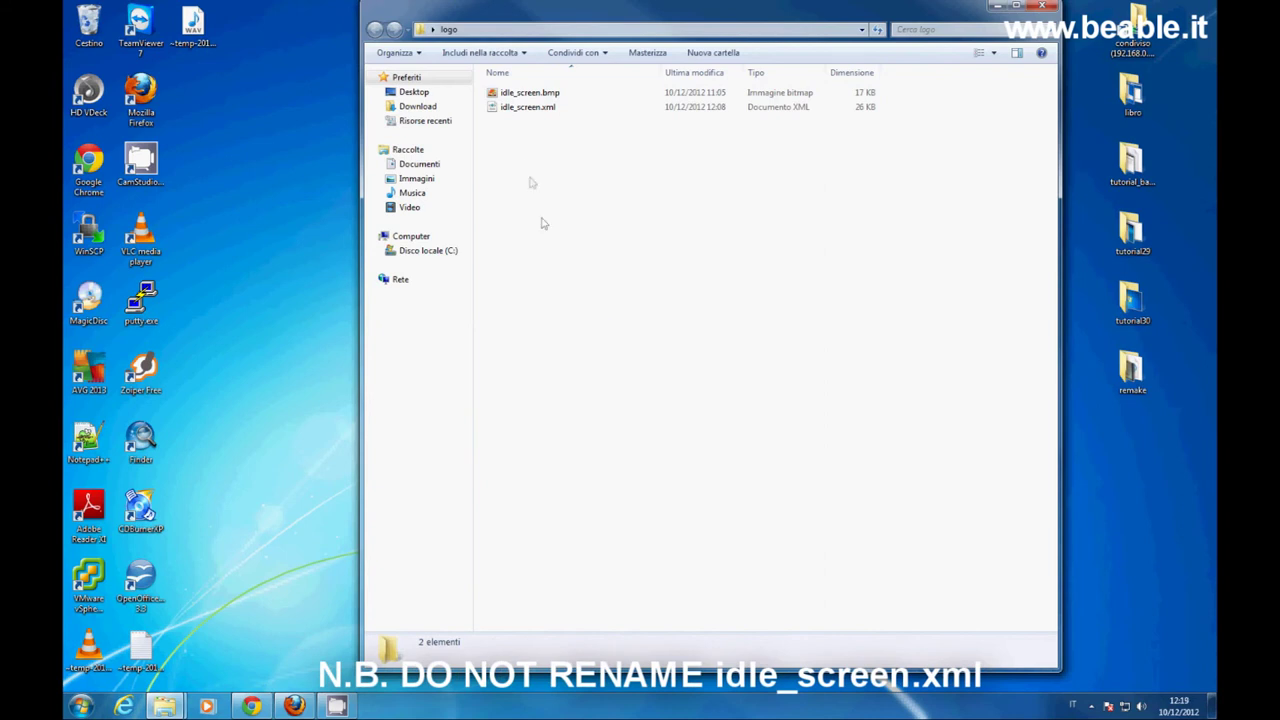
- Open idle_screen.xml from the logo folder in Notepad++
{"action": "left_click", "coordinate": [524, 110]}
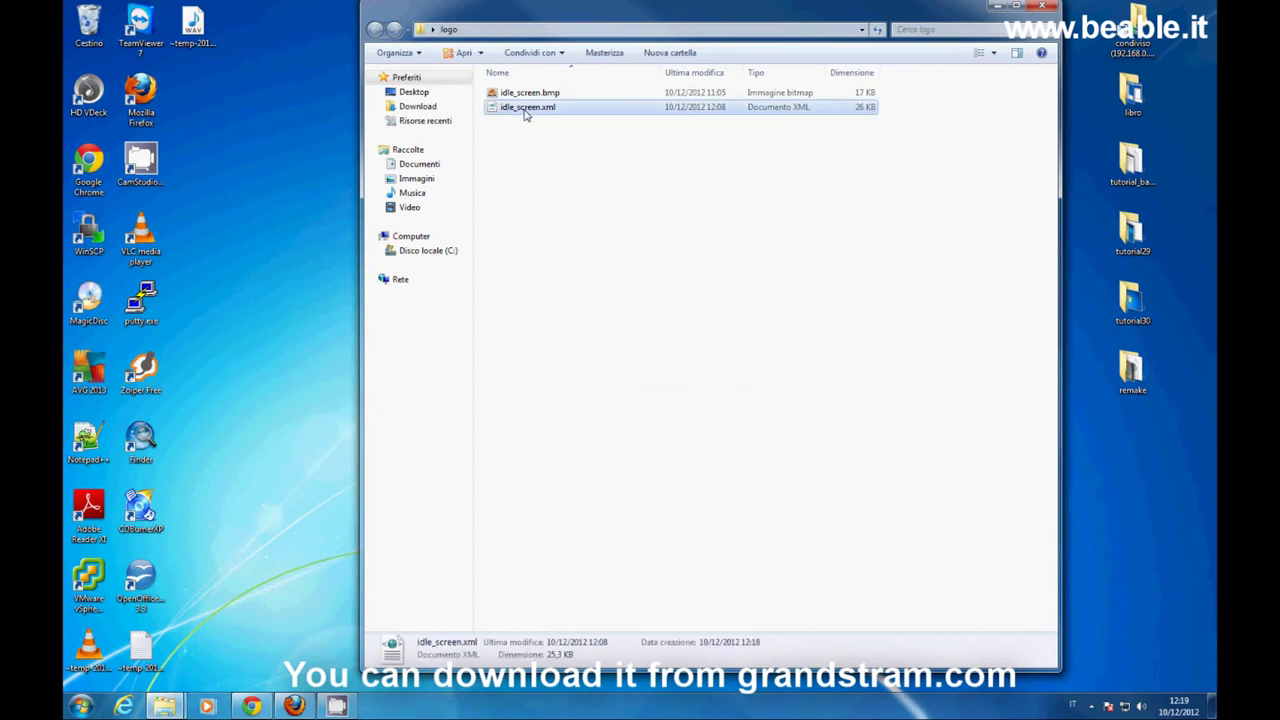
{"action": "right_click", "coordinate": [524, 110]}
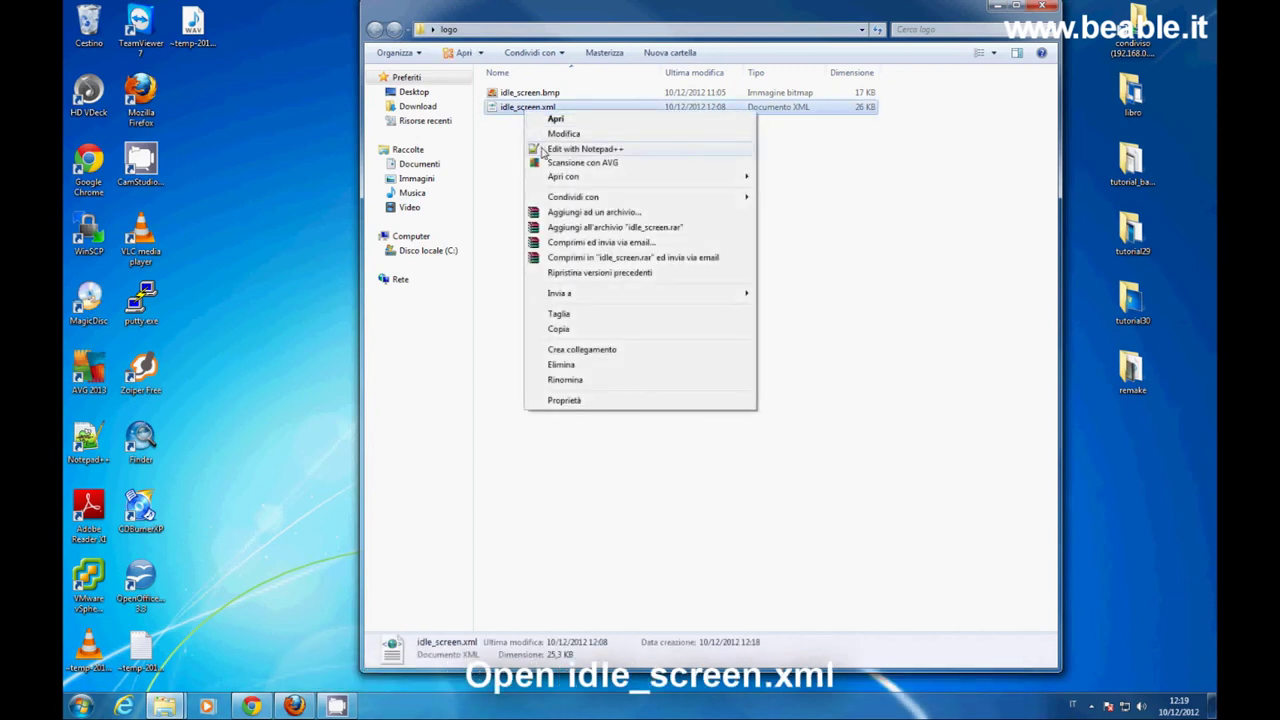
{"action": "left_click", "coordinate": [584, 149]}
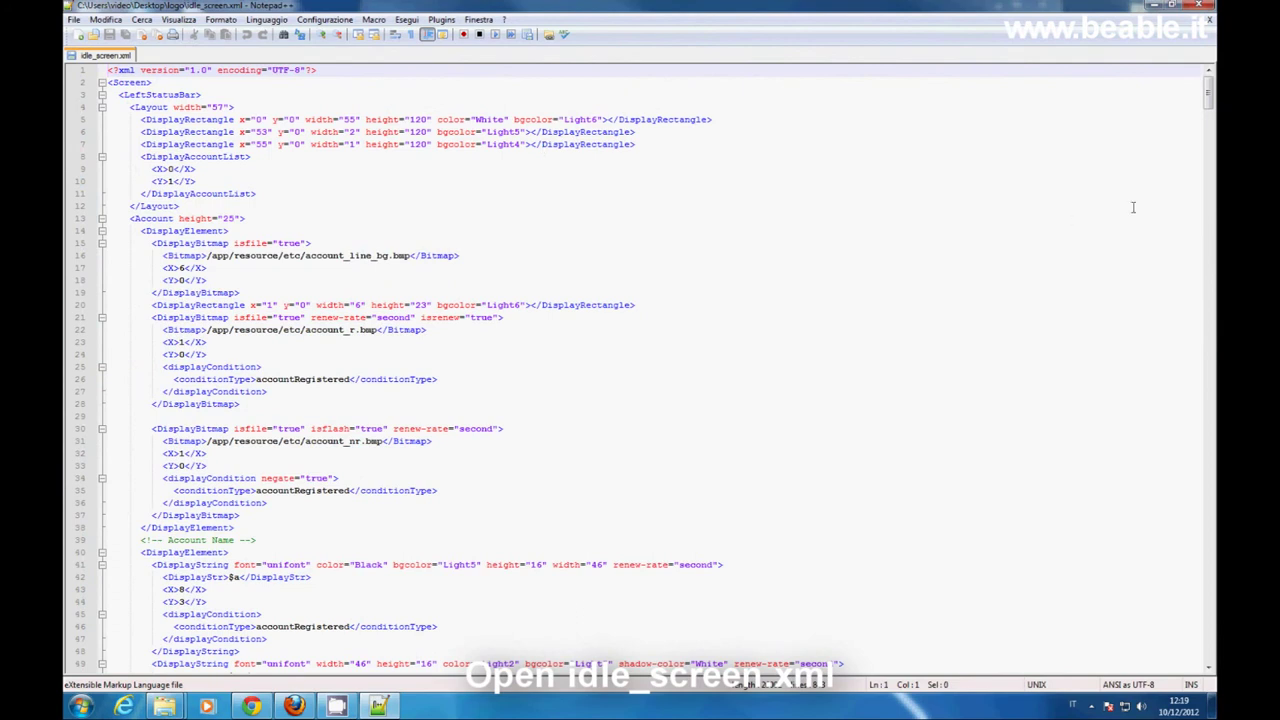
- In the COMPANY LOGO bitmap, change isfile to false and delete the /app/resource/logo/gs_logo.bmp path
{"action": "left_click_drag", "start_coordinate": [1208, 100], "coordinate": [1208, 216]}
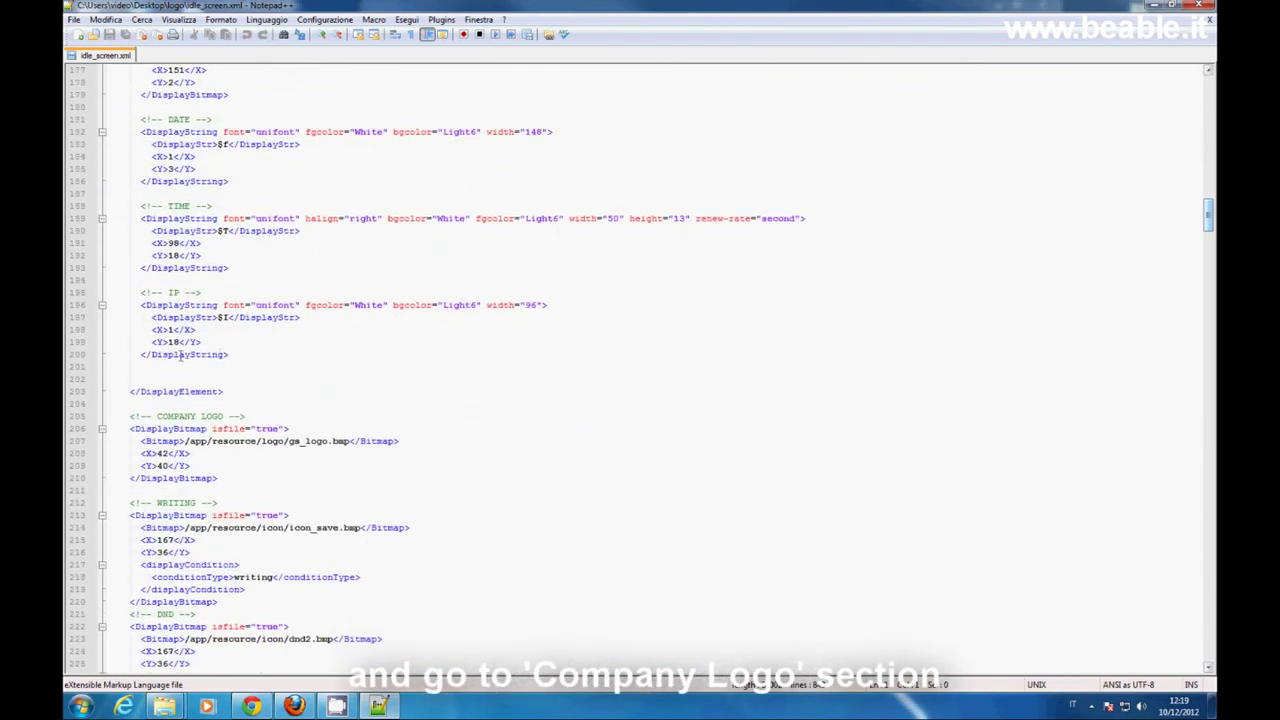
{"action": "scroll", "coordinate": [176, 358], "scroll_direction": "down", "scroll_amount": 1}
{"action": "left_click_drag", "start_coordinate": [130, 379], "coordinate": [242, 382]}
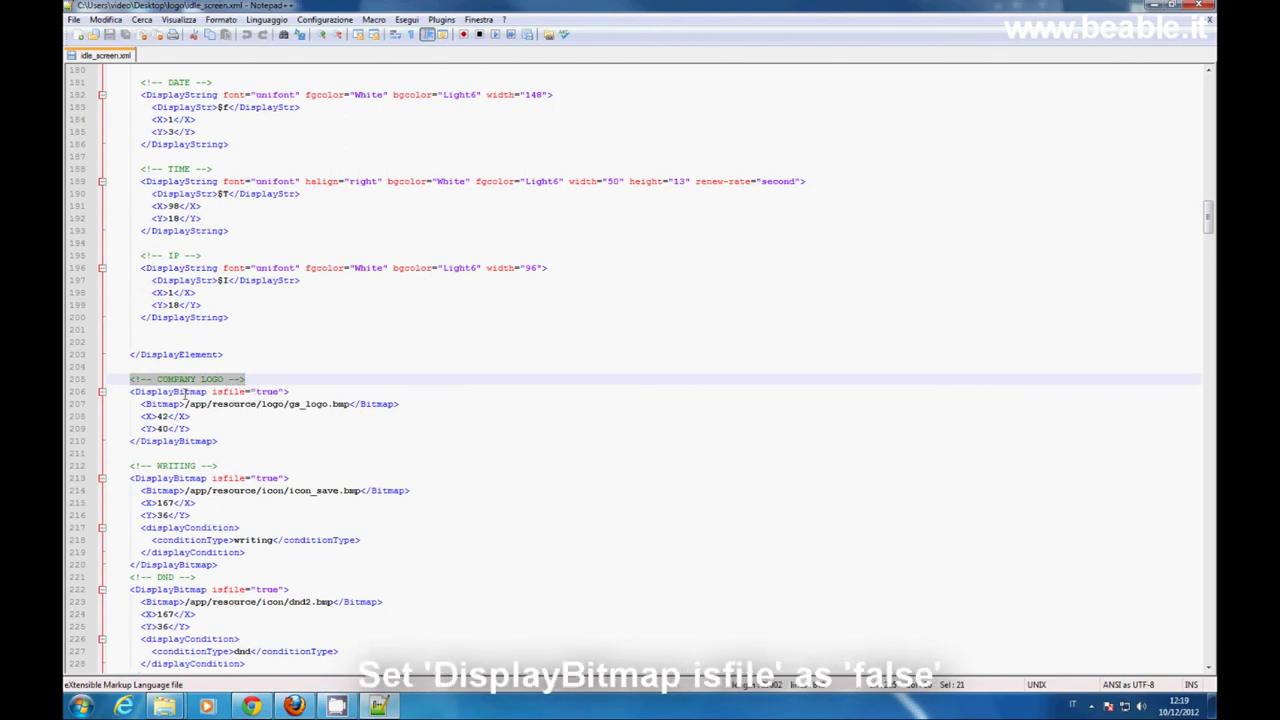
{"action": "double_click", "coordinate": [266, 391]}
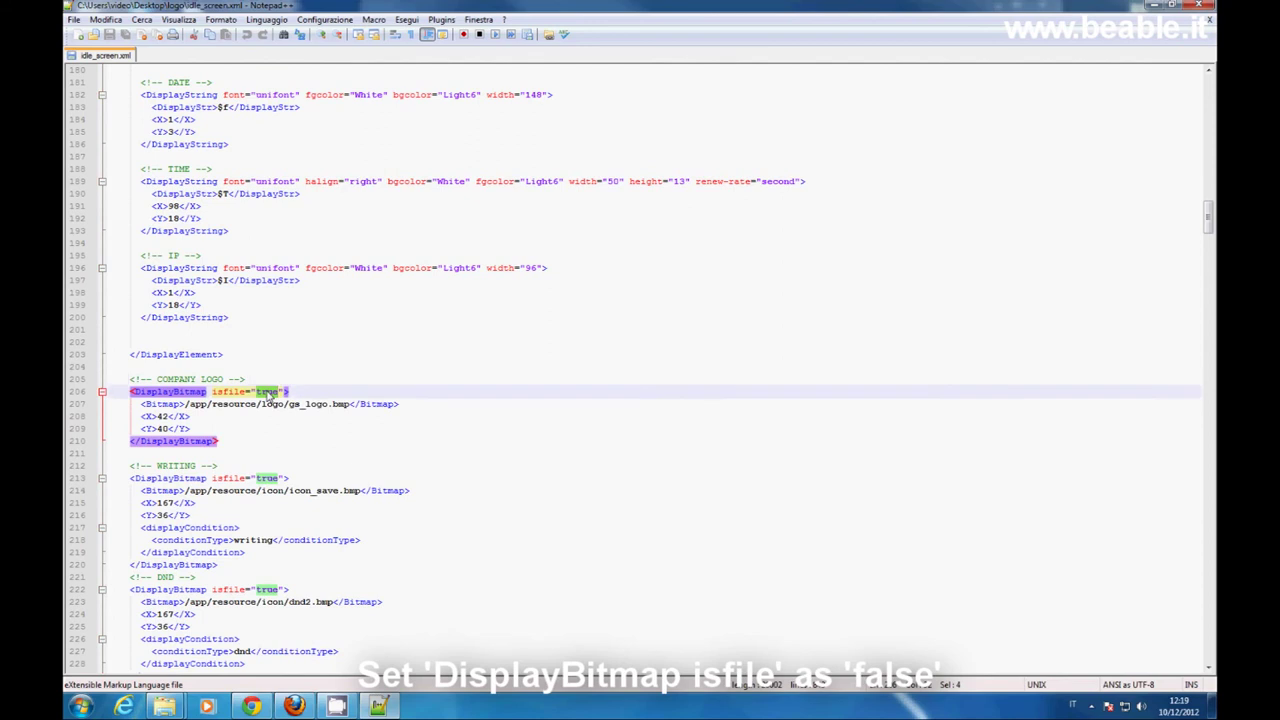
{"action": "type", "text": "false"}
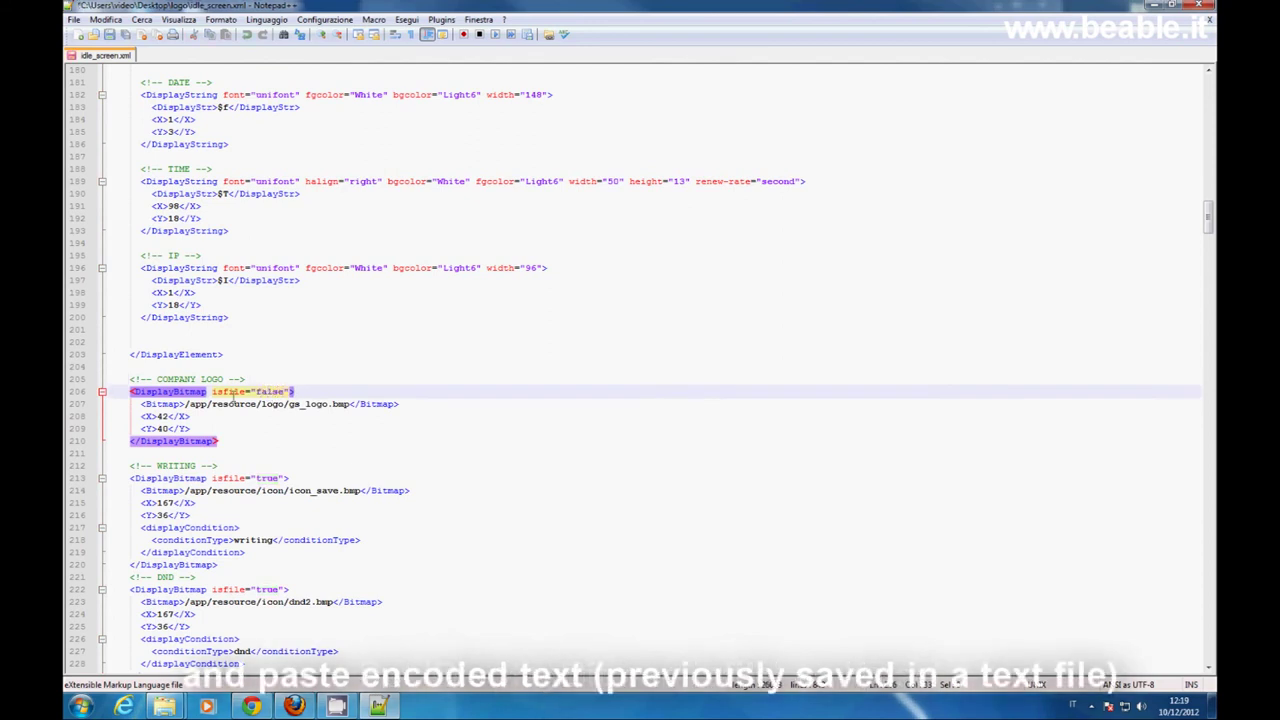
{"action": "left_click_drag", "start_coordinate": [185, 404], "coordinate": [354, 404]}
{"action": "key", "text": "Delete"}
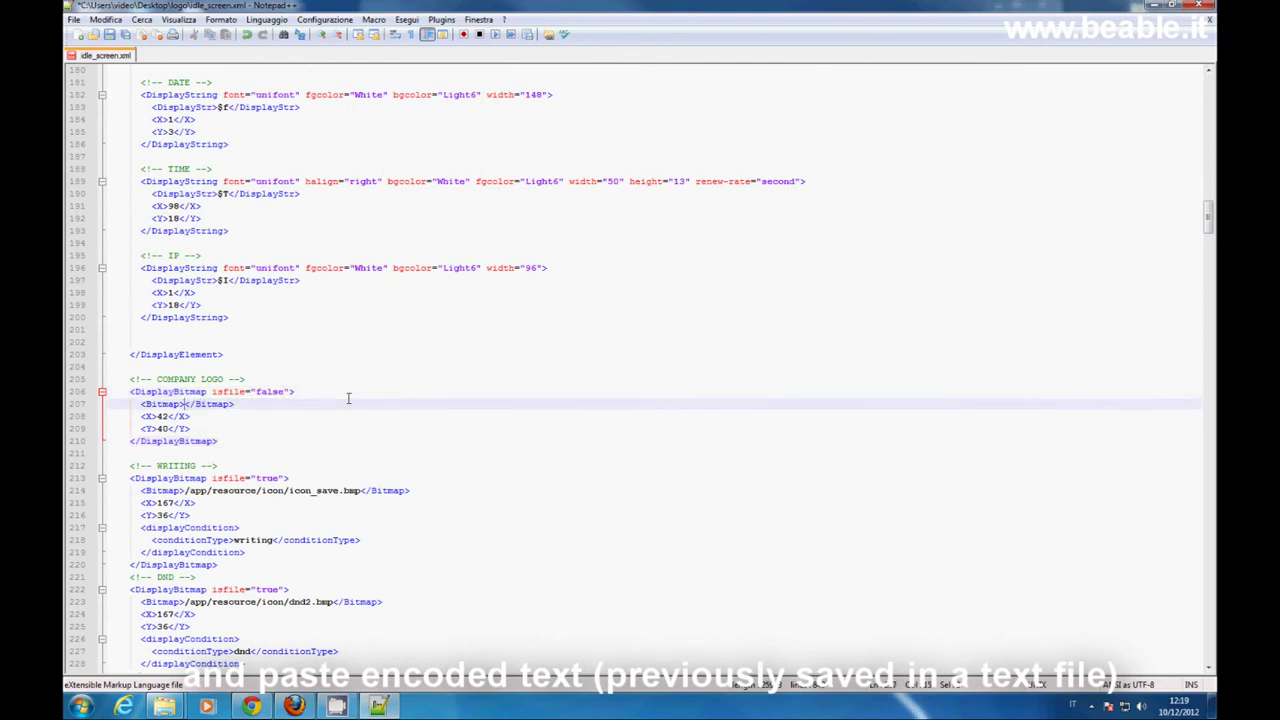
- Paste the Base64 logo data between the Bitmap tags and save idle_screen.xml
{"action": "right_click", "coordinate": [185, 404]}
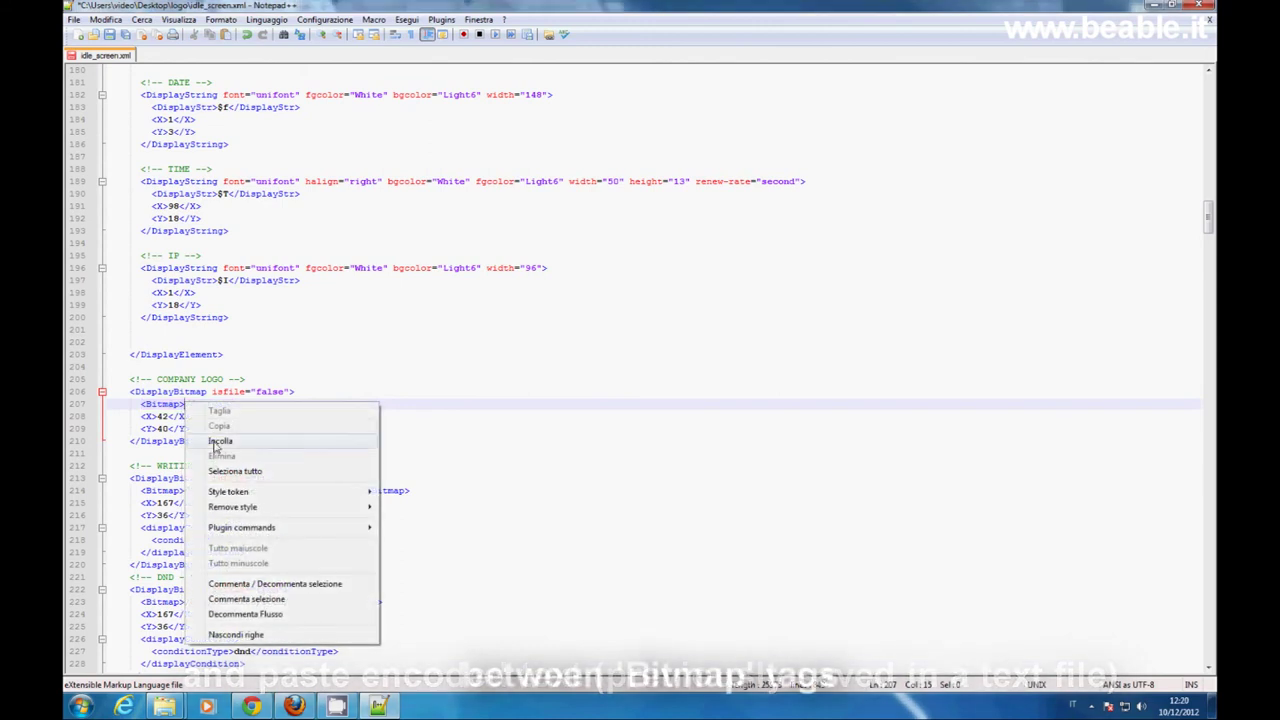
{"action": "left_click", "coordinate": [220, 440]}
{"action": "scroll", "coordinate": [435, 410], "scroll_direction": "up", "scroll_amount": 11}
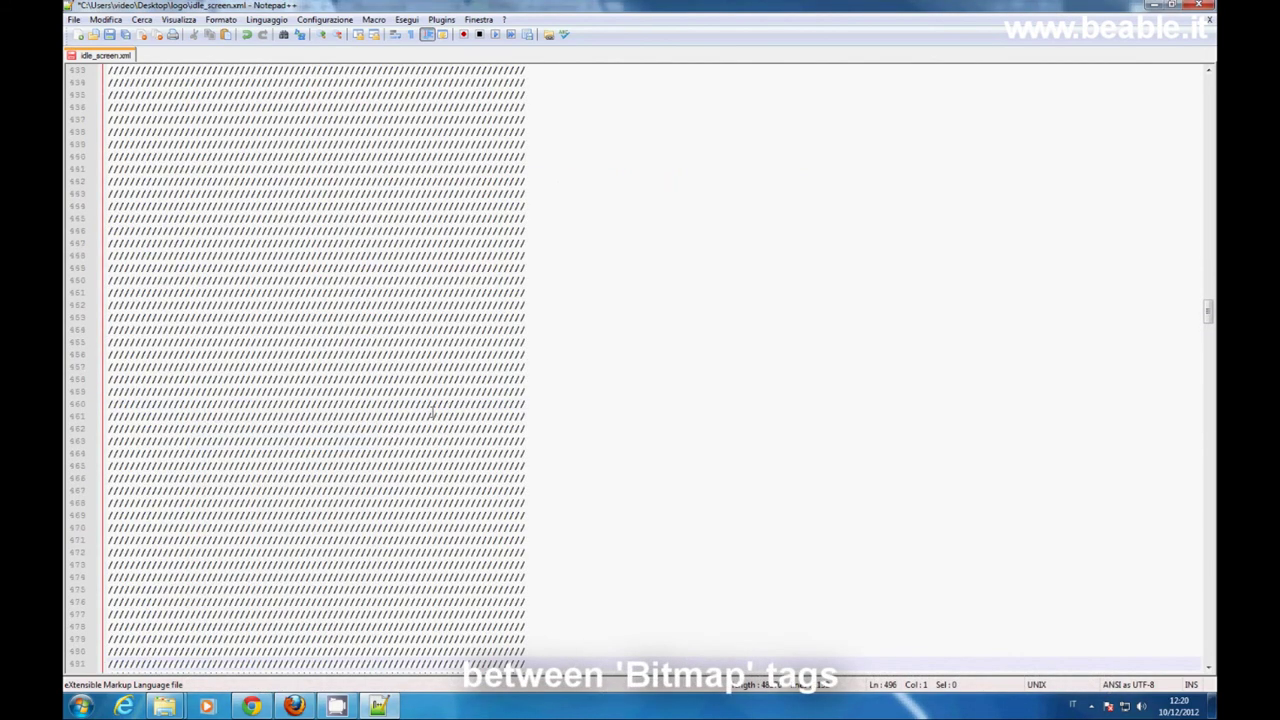
{"action": "scroll", "coordinate": [433, 411], "scroll_direction": "up", "scroll_amount": 6}
{"action": "scroll", "coordinate": [432, 413], "scroll_direction": "up", "scroll_amount": 20}
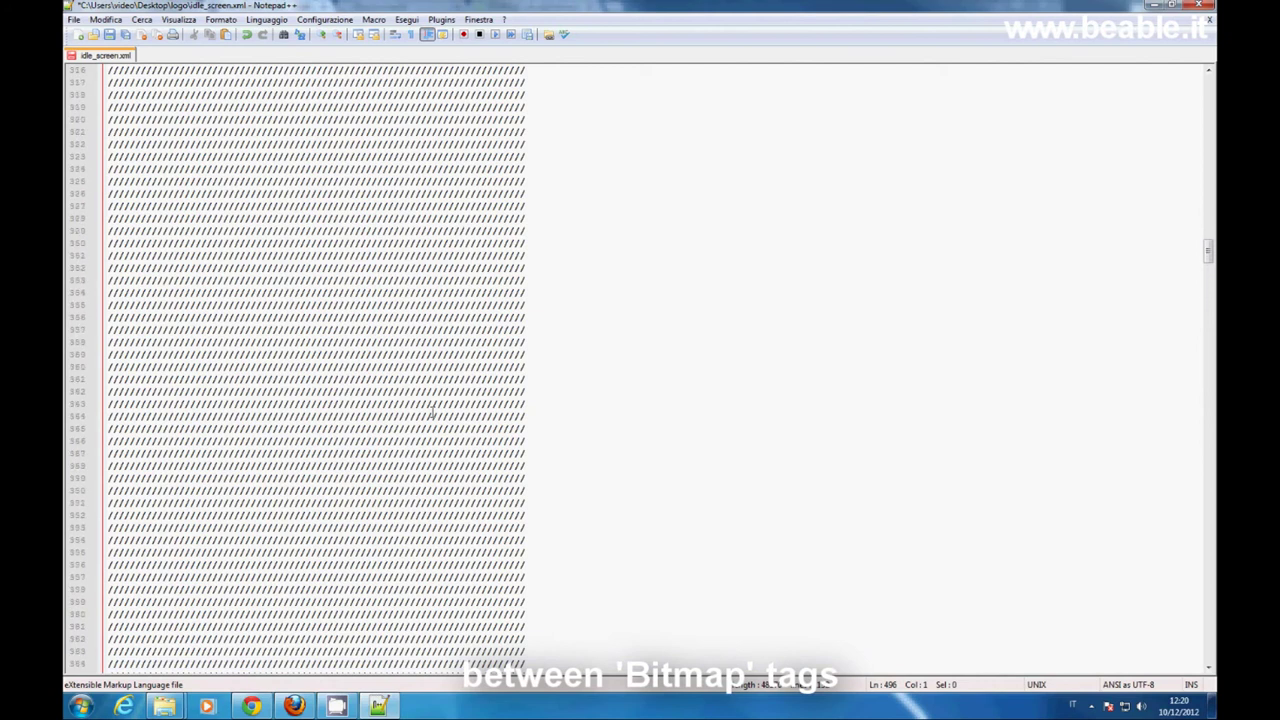
{"action": "scroll", "coordinate": [432, 413], "scroll_direction": "up", "scroll_amount": 8}
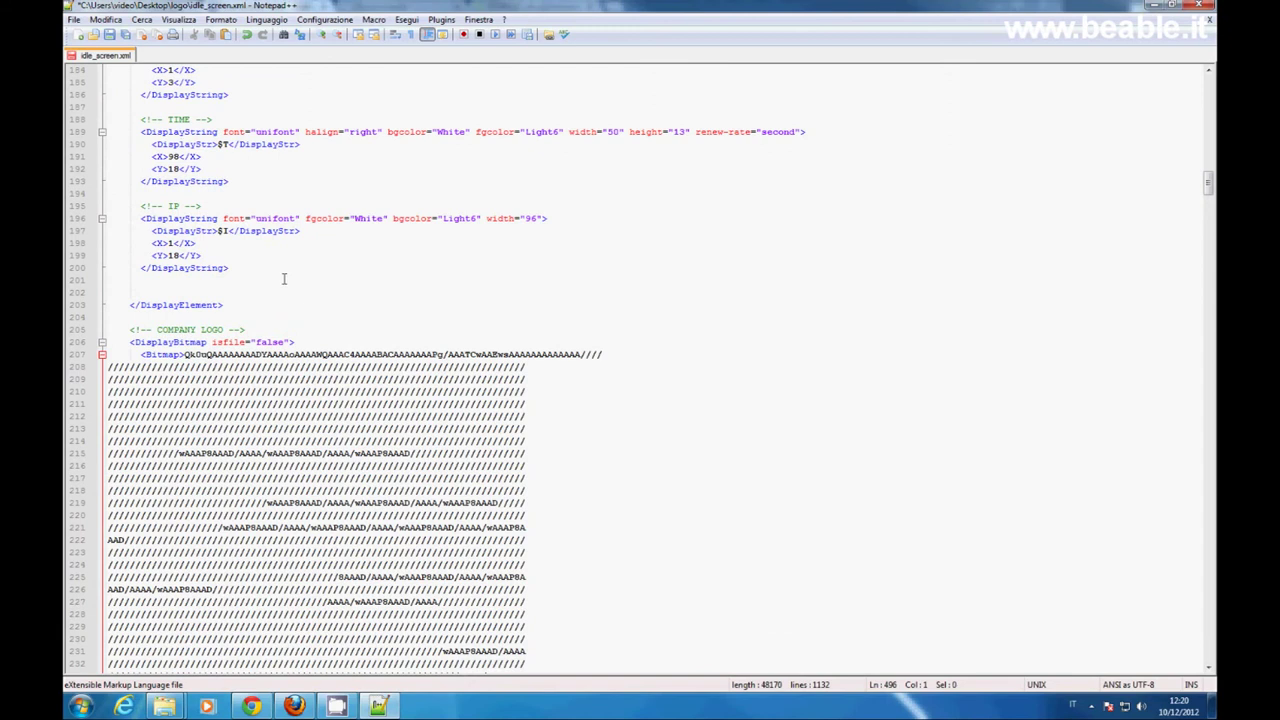
{"action": "left_click", "coordinate": [112, 36]}
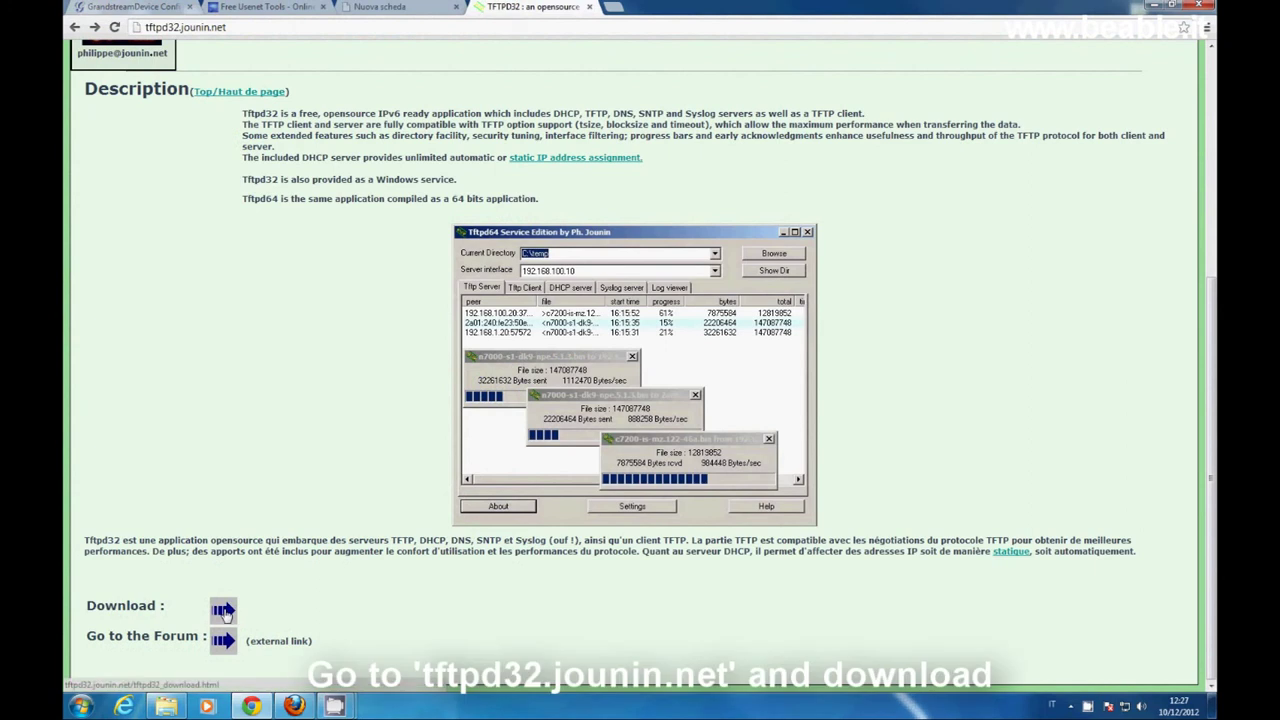
- Download the tftpd64 standard edition installer and install it with default options
{"action": "left_click", "coordinate": [222, 610]}
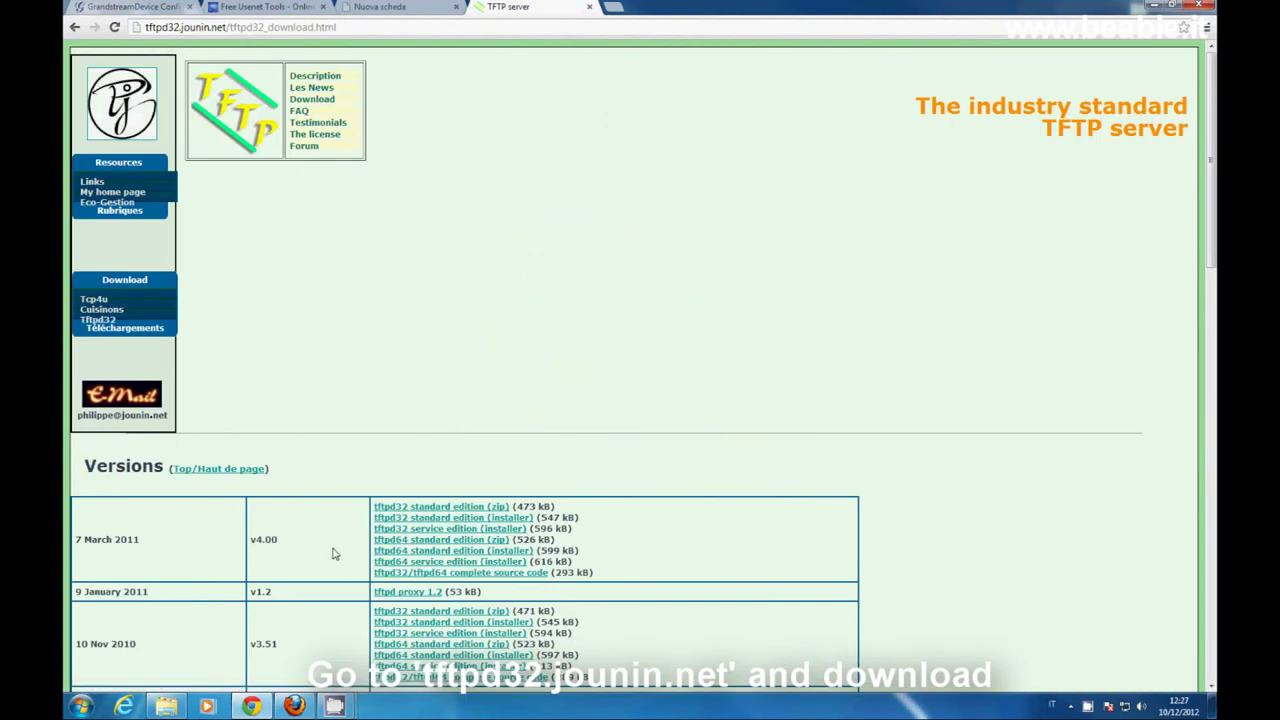
{"action": "left_click", "coordinate": [521, 555]}
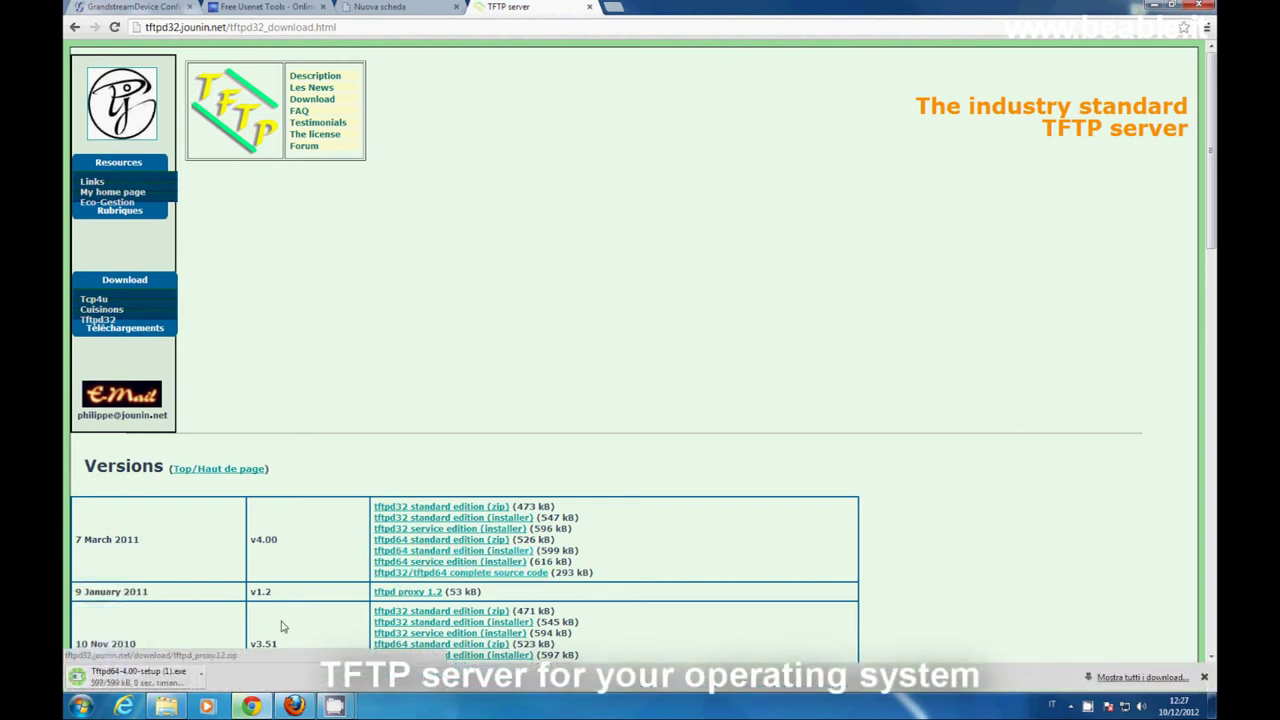
{"action": "left_click", "coordinate": [138, 677]}
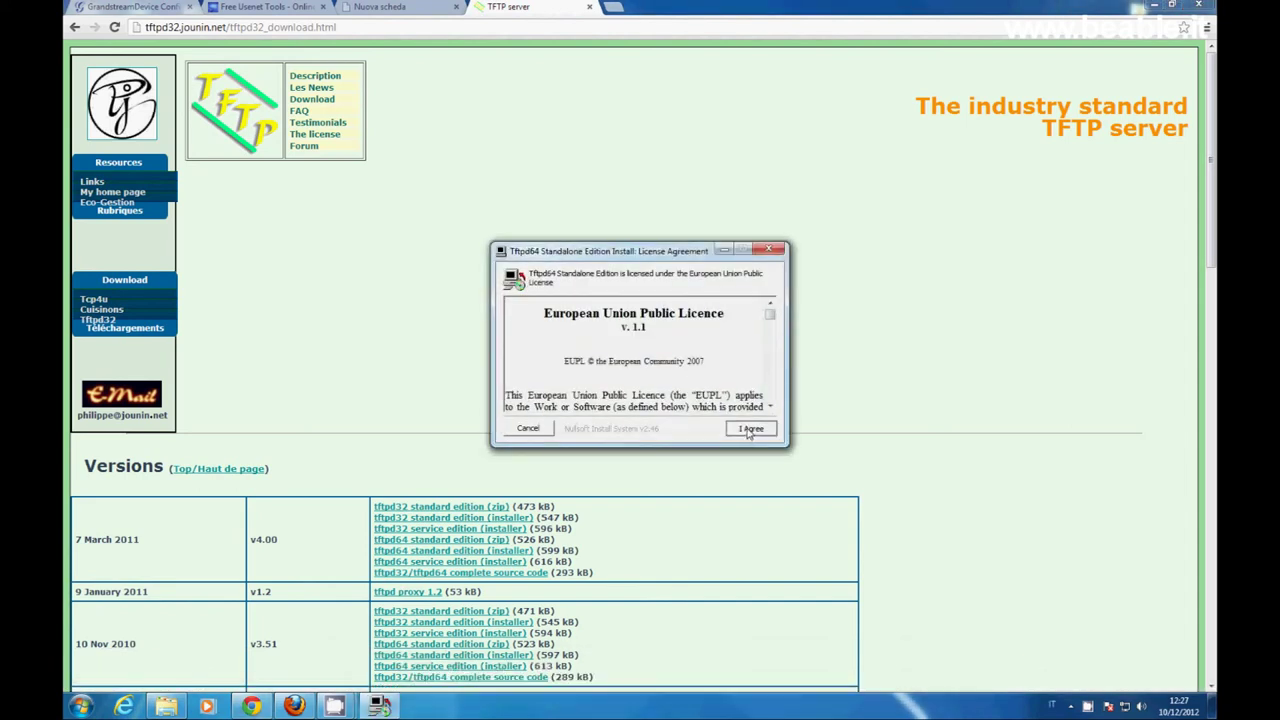
{"action": "left_click", "coordinate": [748, 430]}
{"action": "left_click", "coordinate": [748, 429]}
{"action": "left_click", "coordinate": [749, 430]}
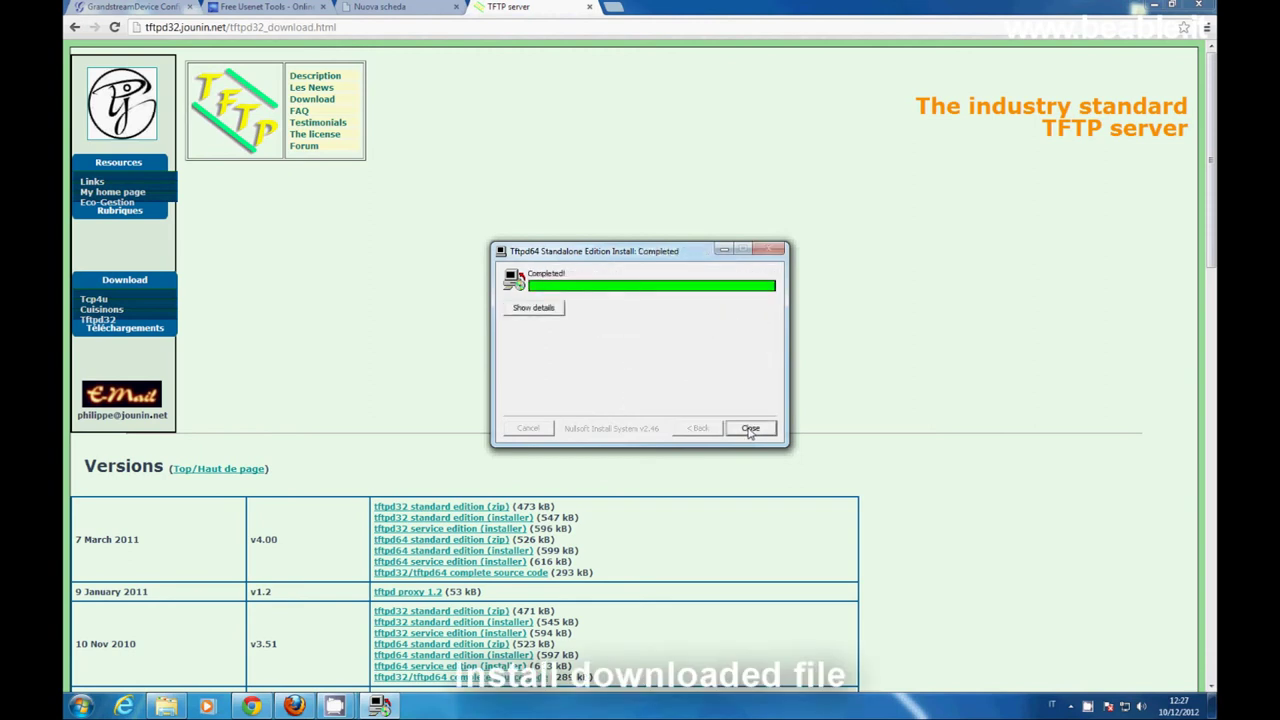
{"action": "left_click", "coordinate": [750, 429]}
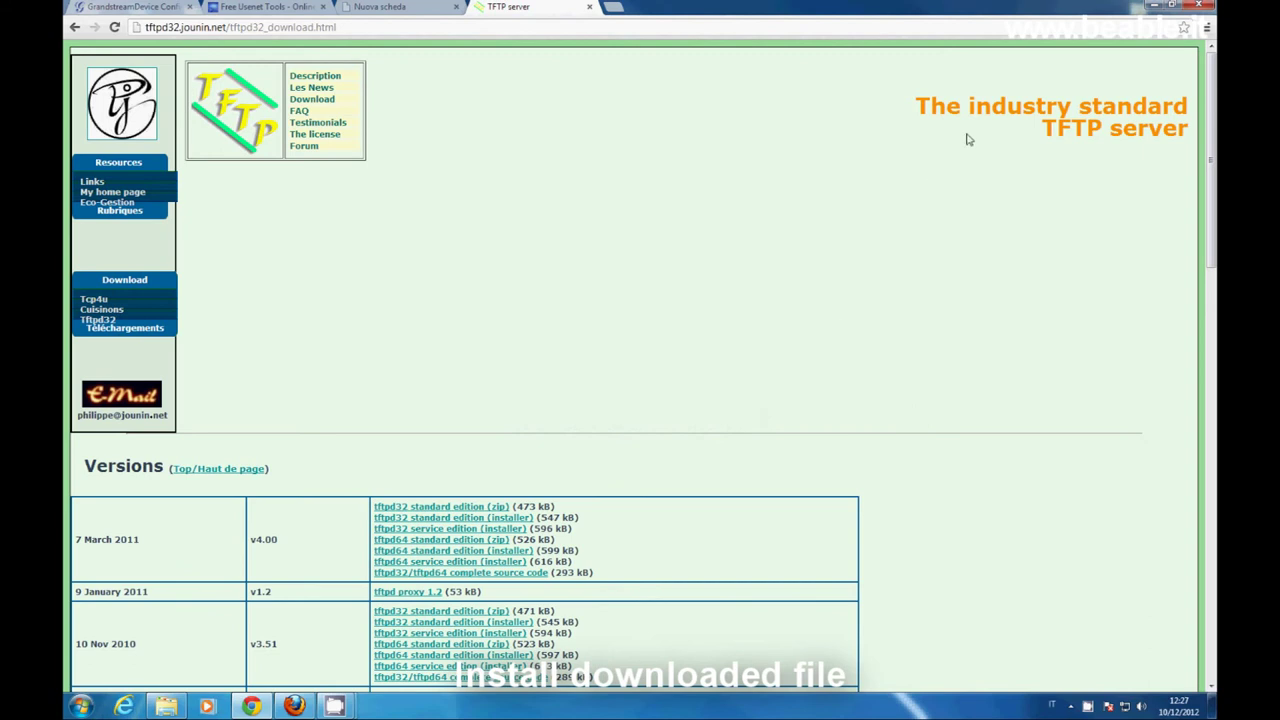
{"action": "left_click", "coordinate": [1153, 7]}
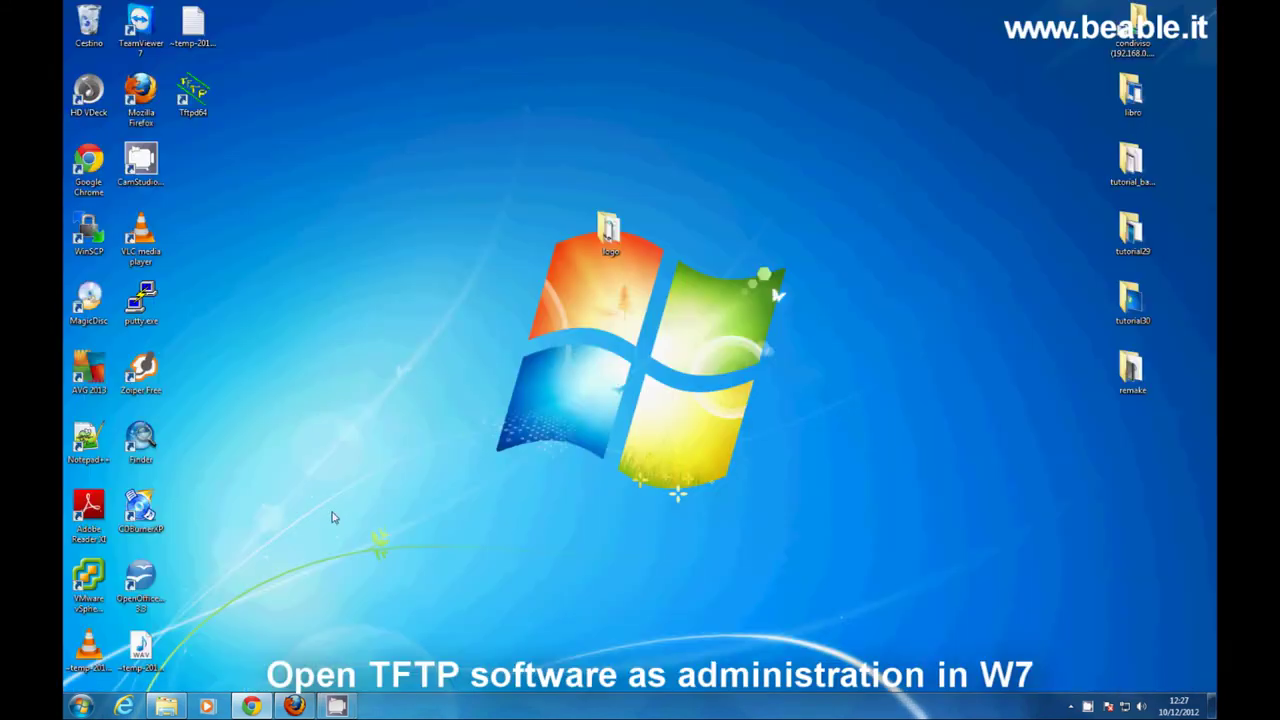
- Run Tftpd64 as administrator and move its window to the desktop centre
{"action": "right_click", "coordinate": [204, 112]}
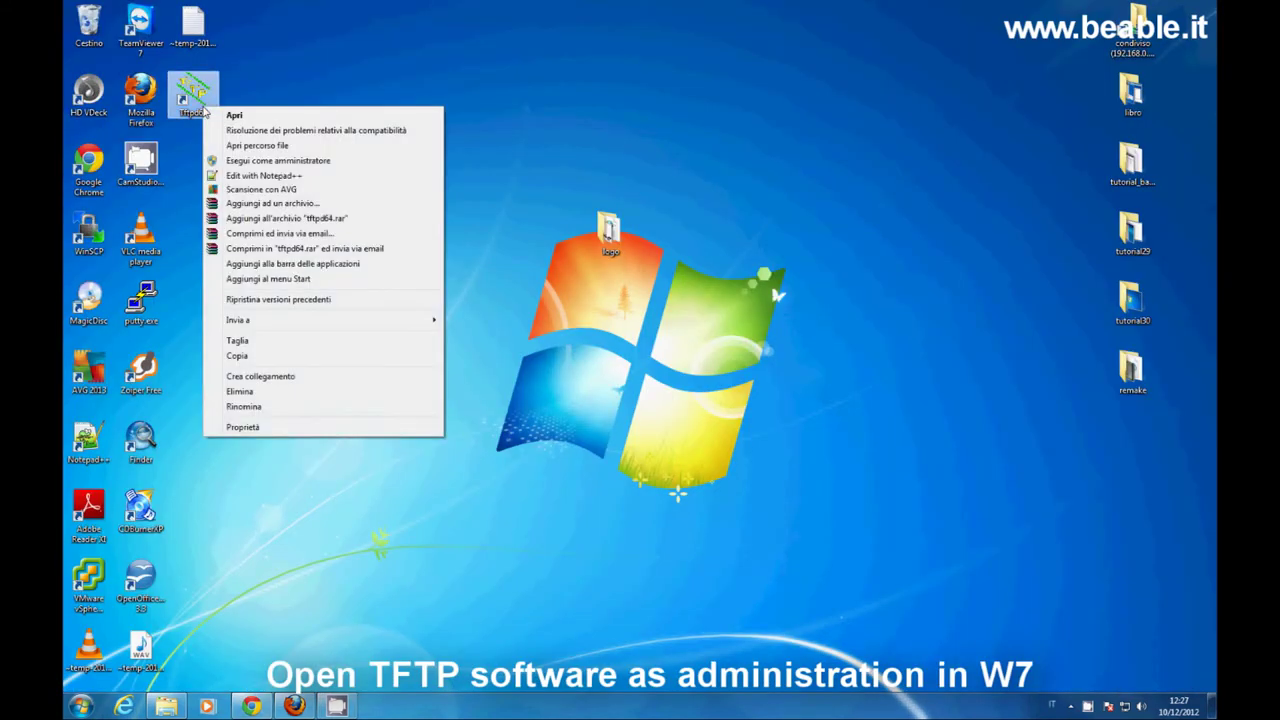
{"action": "left_click", "coordinate": [277, 161]}
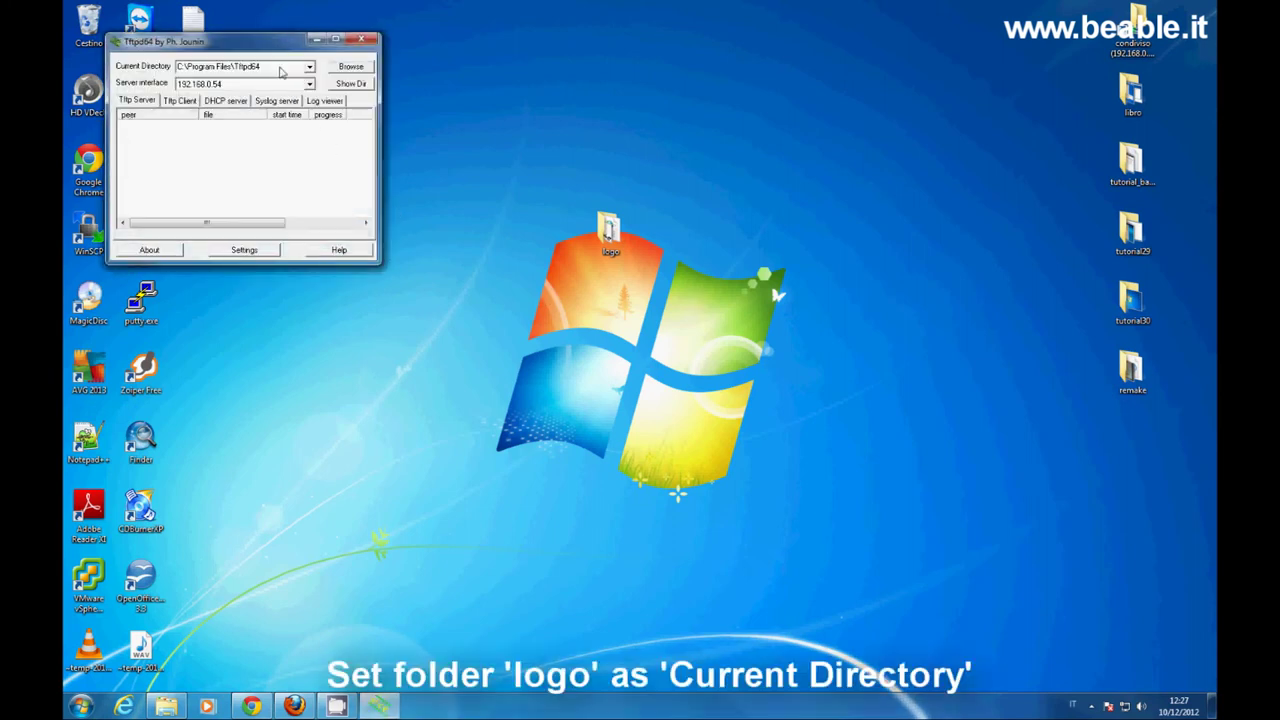
{"action": "left_click_drag", "start_coordinate": [270, 44], "coordinate": [610, 177]}
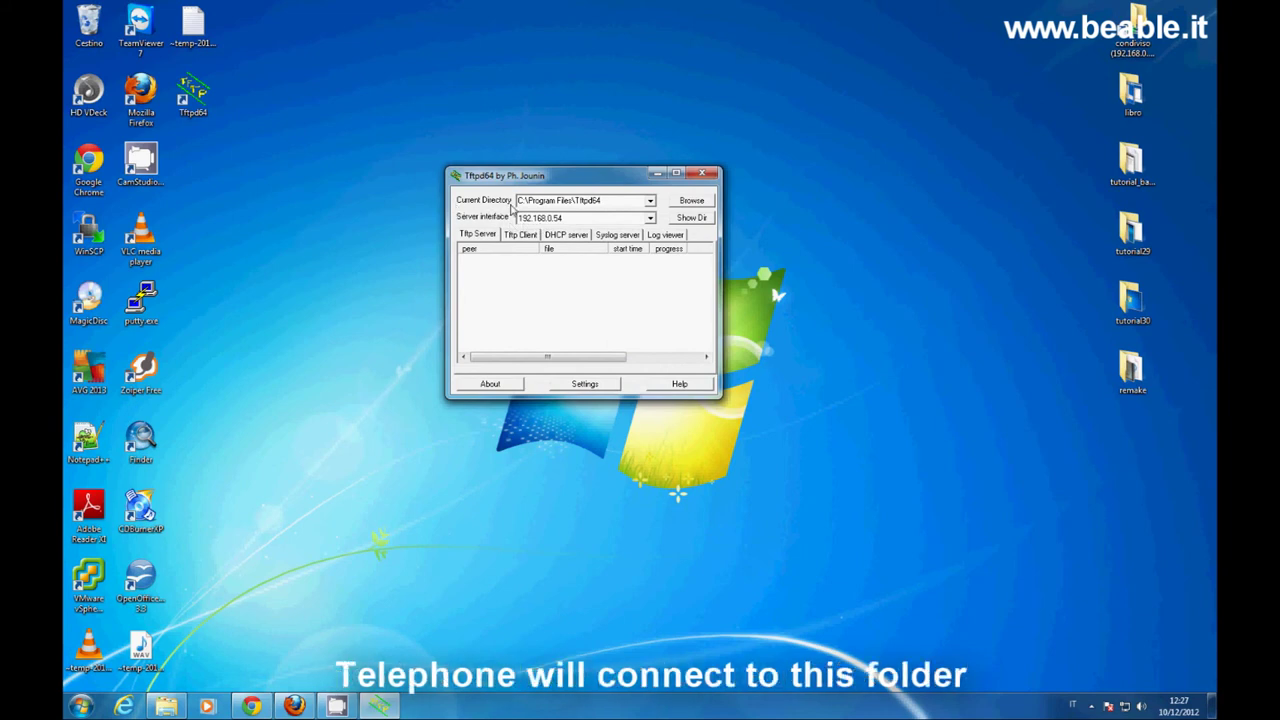
- Set Tftpd64 to serve the desktop logo folder on interface 192.168.0.54, then show the phone login
{"action": "left_click", "coordinate": [690, 201]}
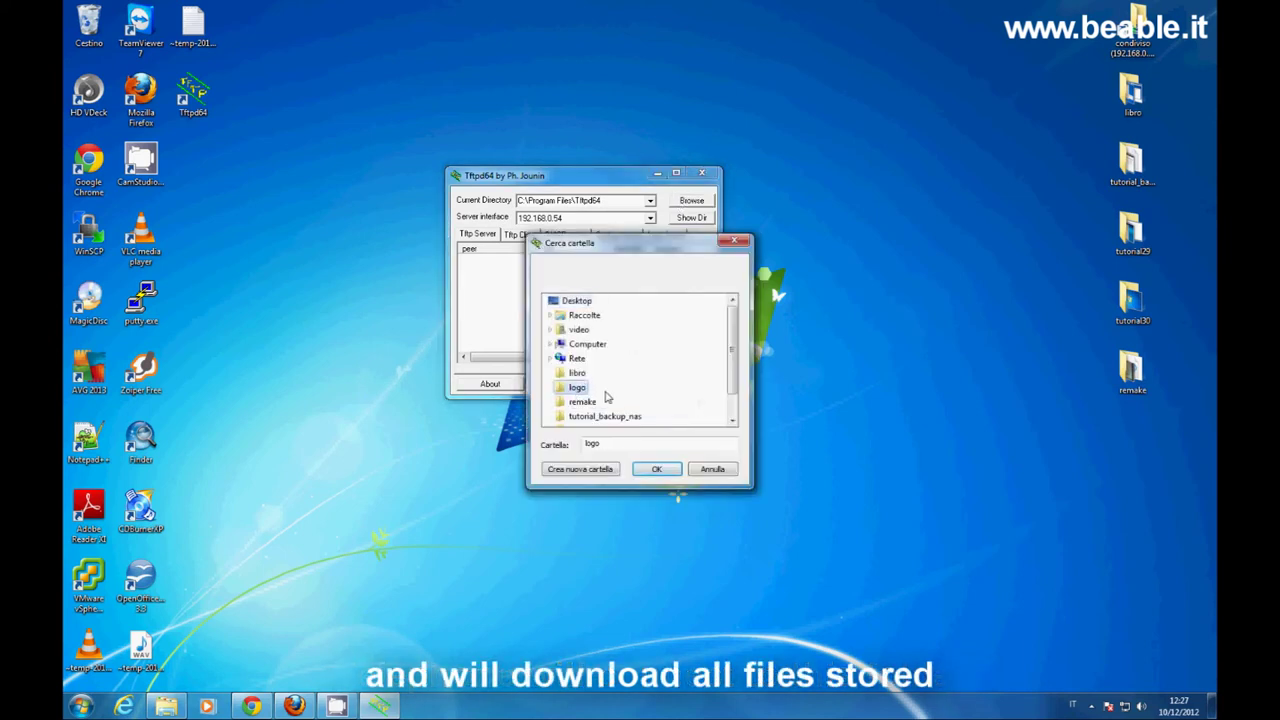
{"action": "left_click", "coordinate": [665, 472]}
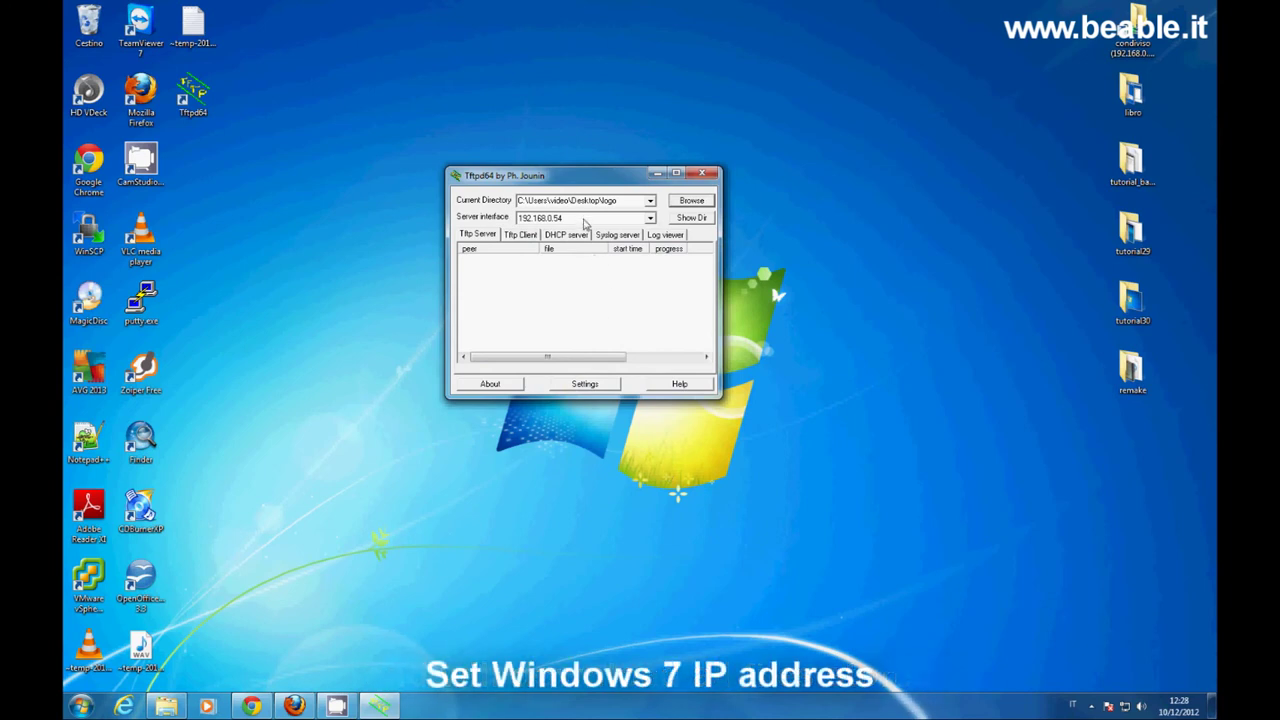
{"action": "left_click", "coordinate": [585, 219]}
{"action": "left_click", "coordinate": [581, 233]}
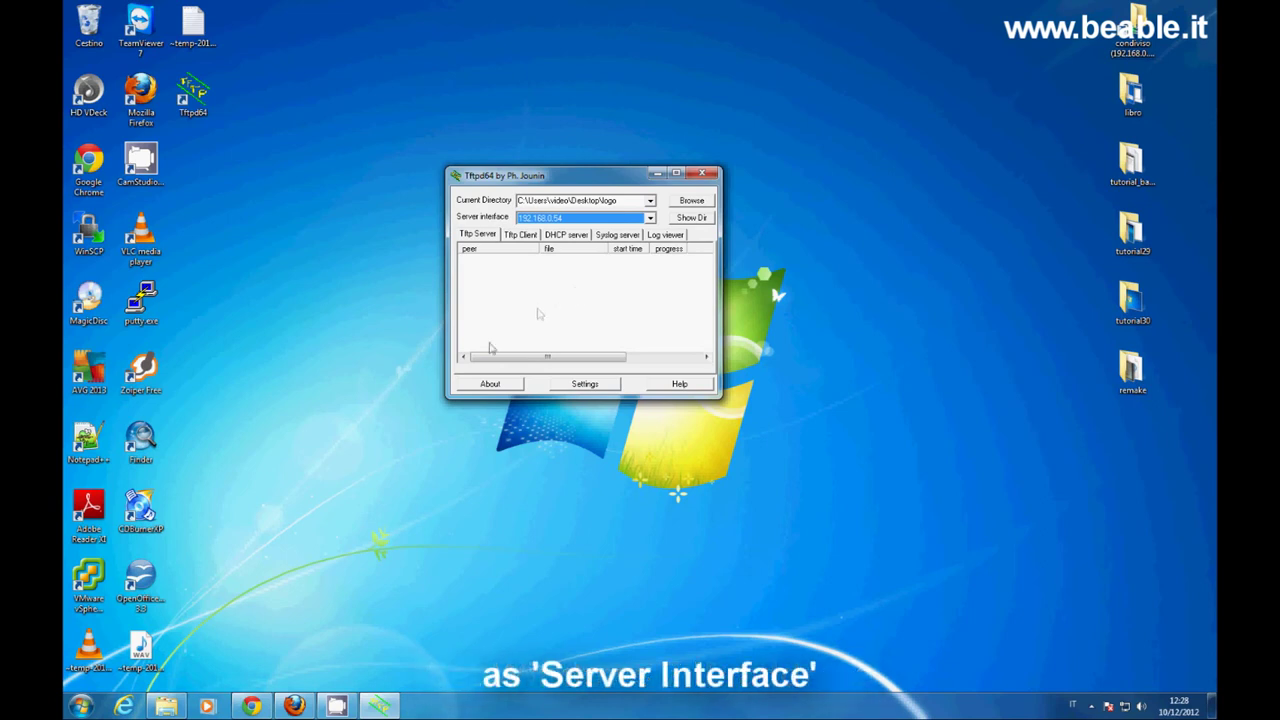
{"action": "left_click", "coordinate": [251, 706]}
{"action": "left_click", "coordinate": [162, 8]}
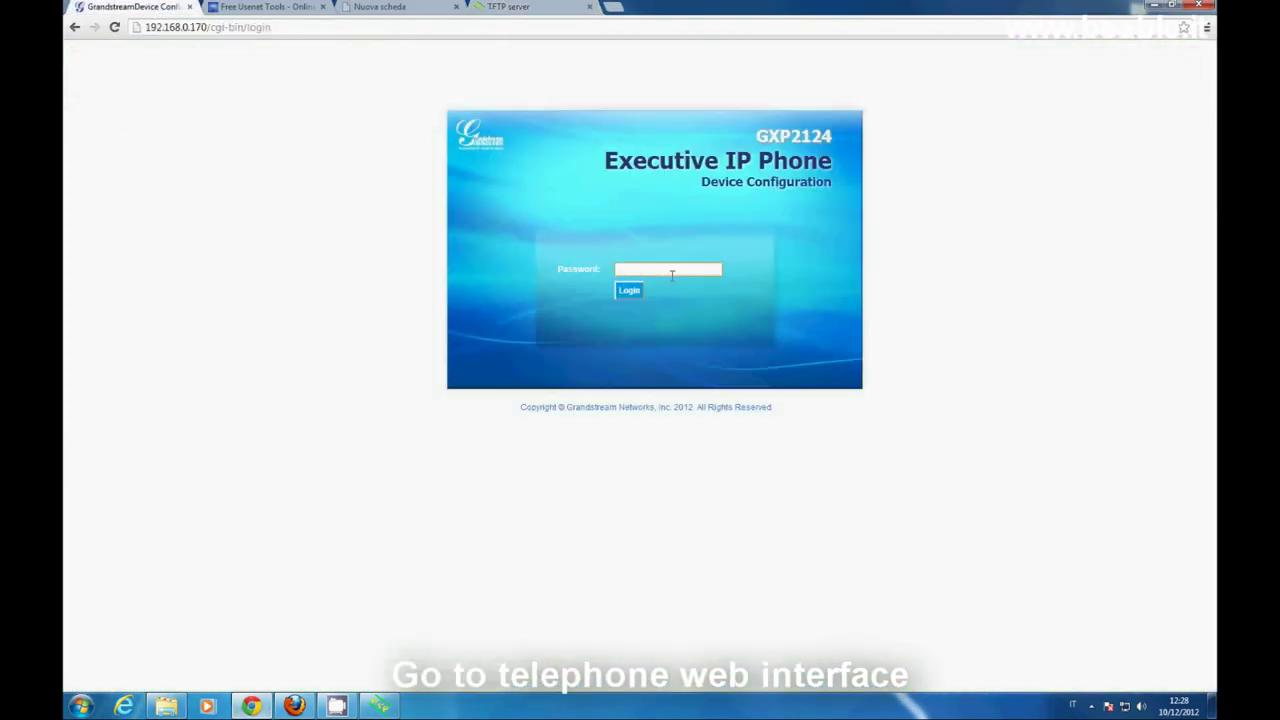
- Log in with the admin password and scroll Settings > Advanced Settings to the Idle Screen XML Download options
{"action": "type", "text": "n"}
{"action": "key", "text": "Return"}
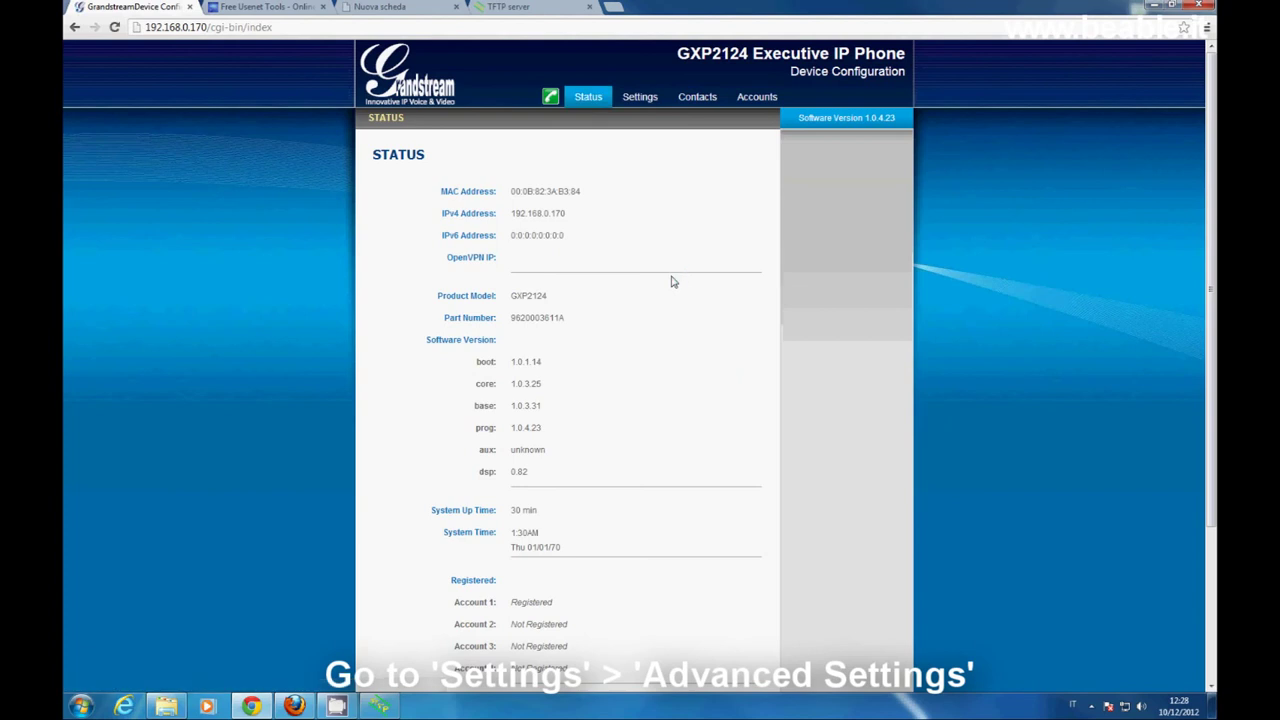
{"action": "left_click", "coordinate": [645, 108]}
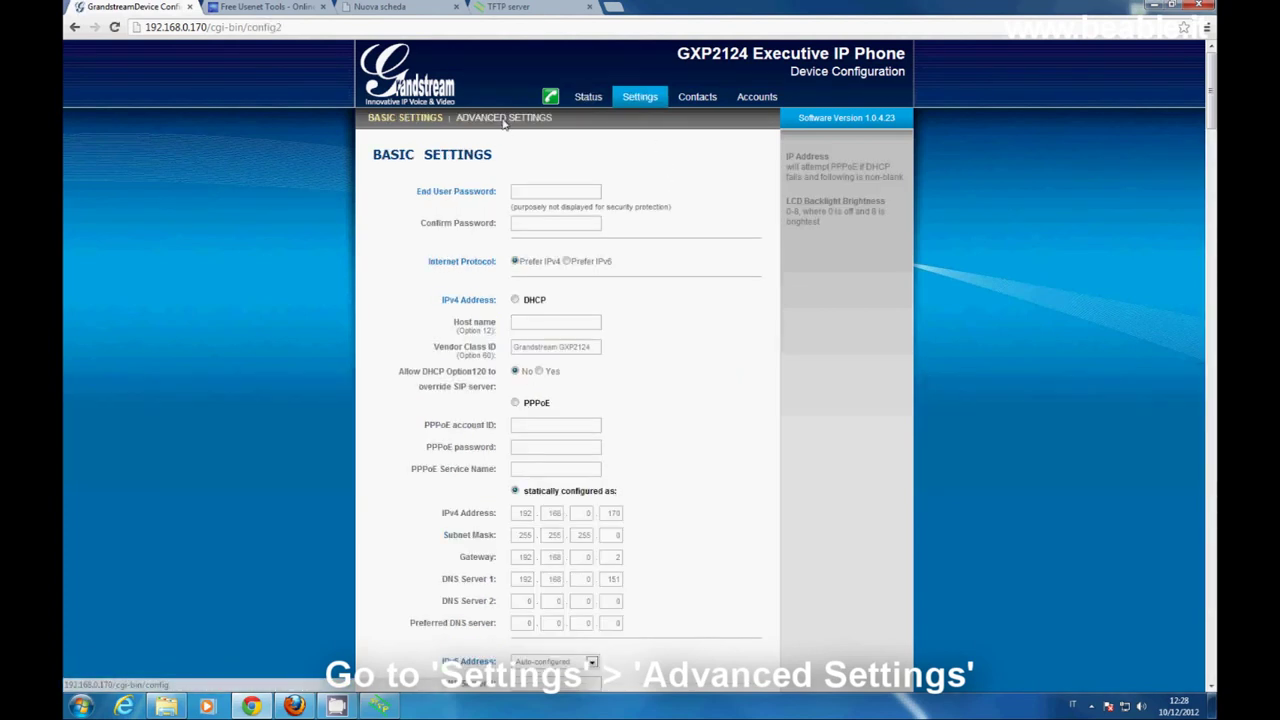
{"action": "left_click", "coordinate": [505, 121]}
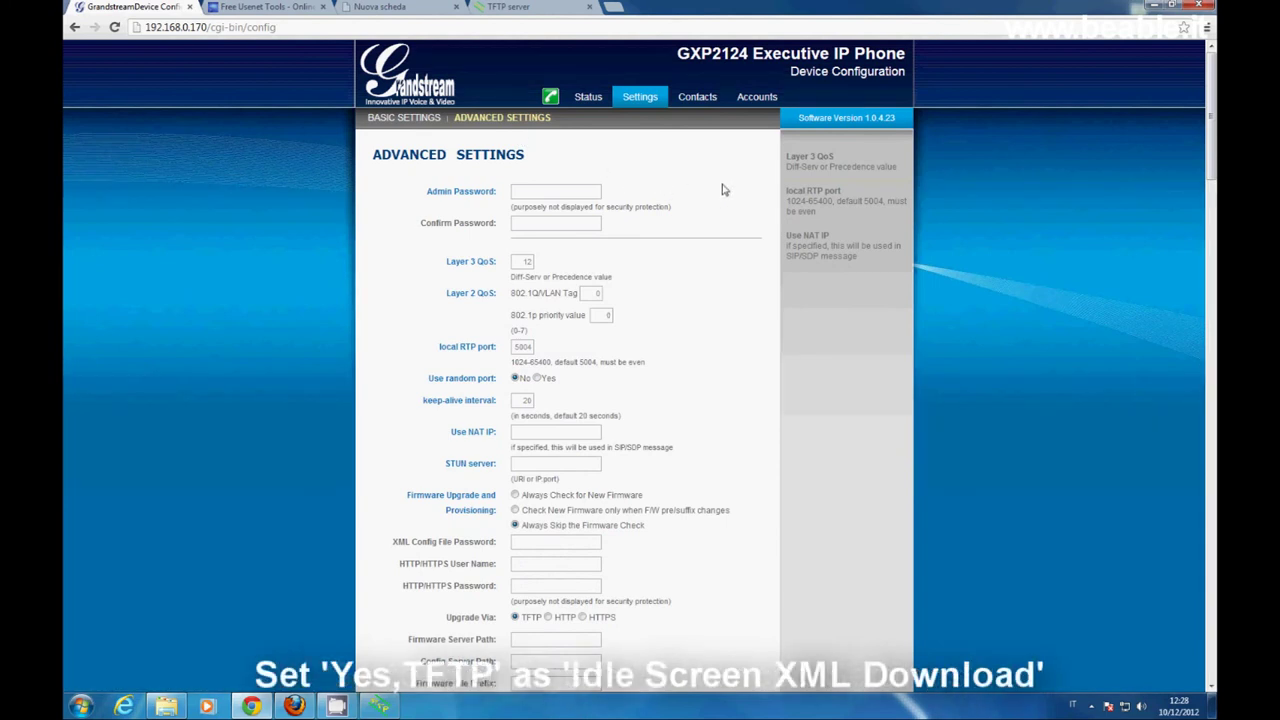
{"action": "scroll", "coordinate": [724, 190], "scroll_direction": "down", "scroll_amount": 13}
{"action": "scroll", "coordinate": [724, 190], "scroll_direction": "down", "scroll_amount": 6}
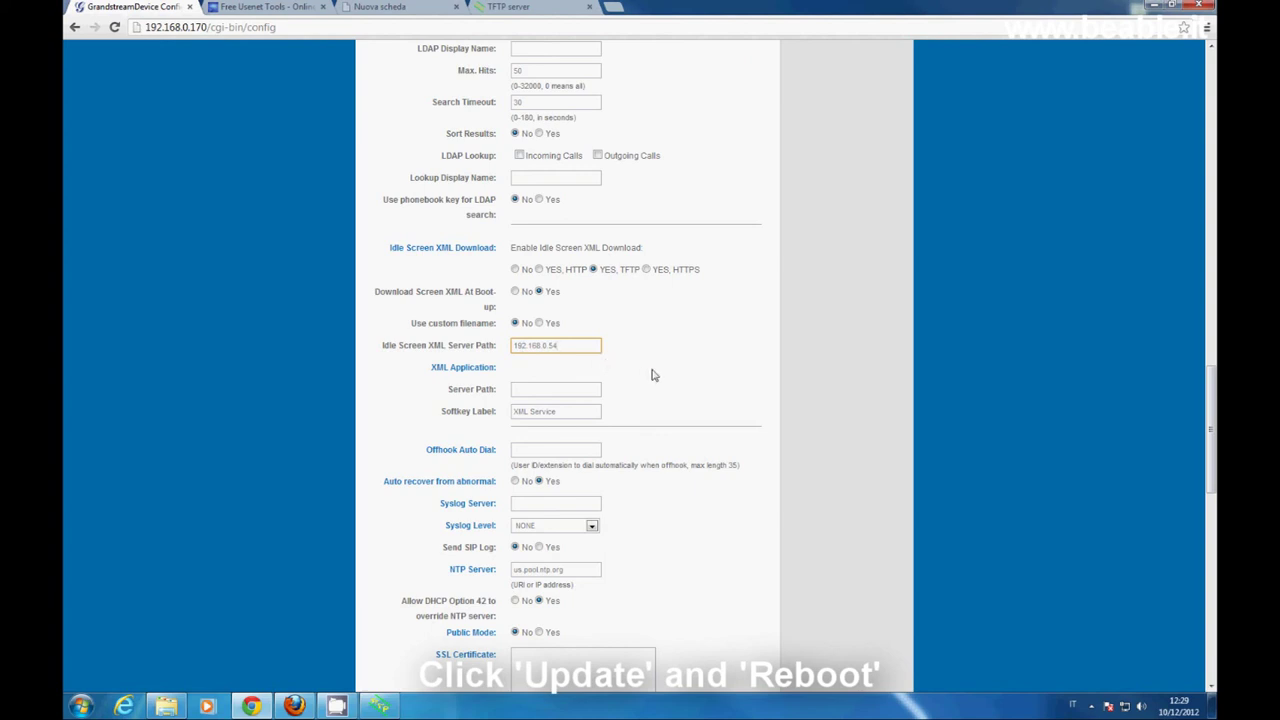
{"action": "scroll", "coordinate": [651, 375], "scroll_direction": "down", "scroll_amount": 10}
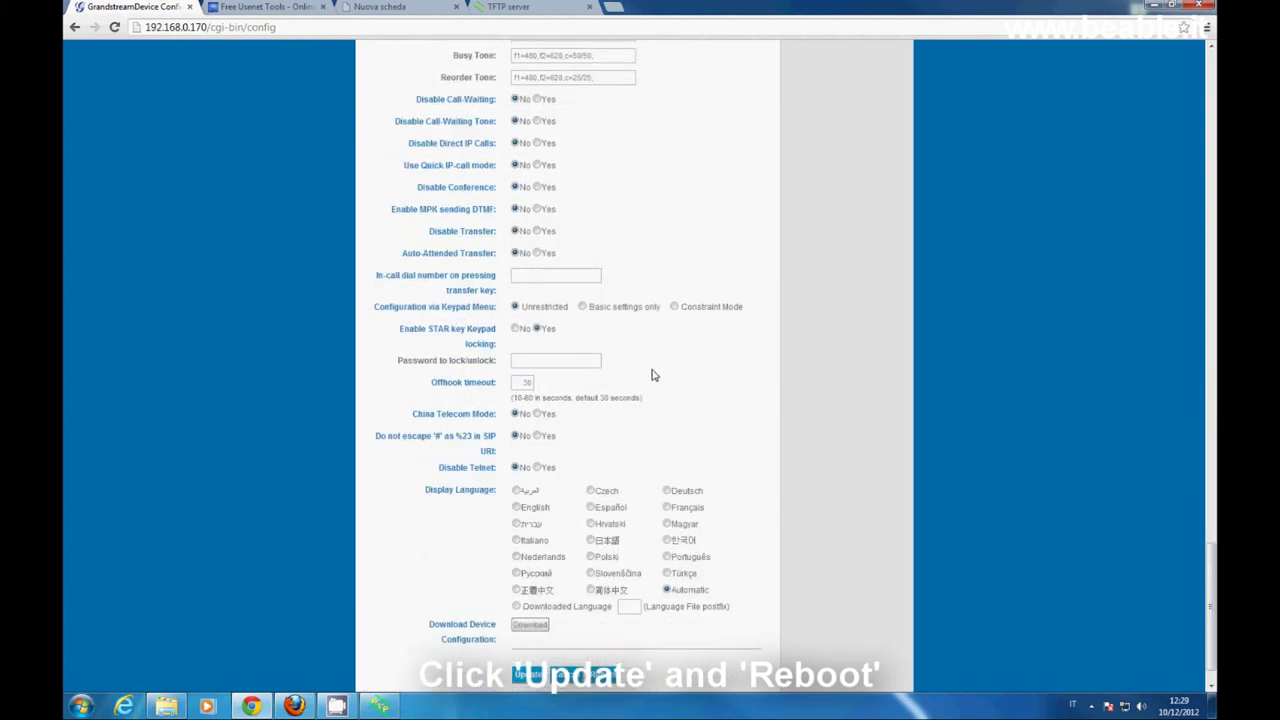
{"action": "scroll", "coordinate": [651, 375], "scroll_direction": "down", "scroll_amount": 1}
- Save the idle-screen logo settings, then bring up Tftpd64 and place it beside the reboot page
{"action": "left_click", "coordinate": [544, 637]}
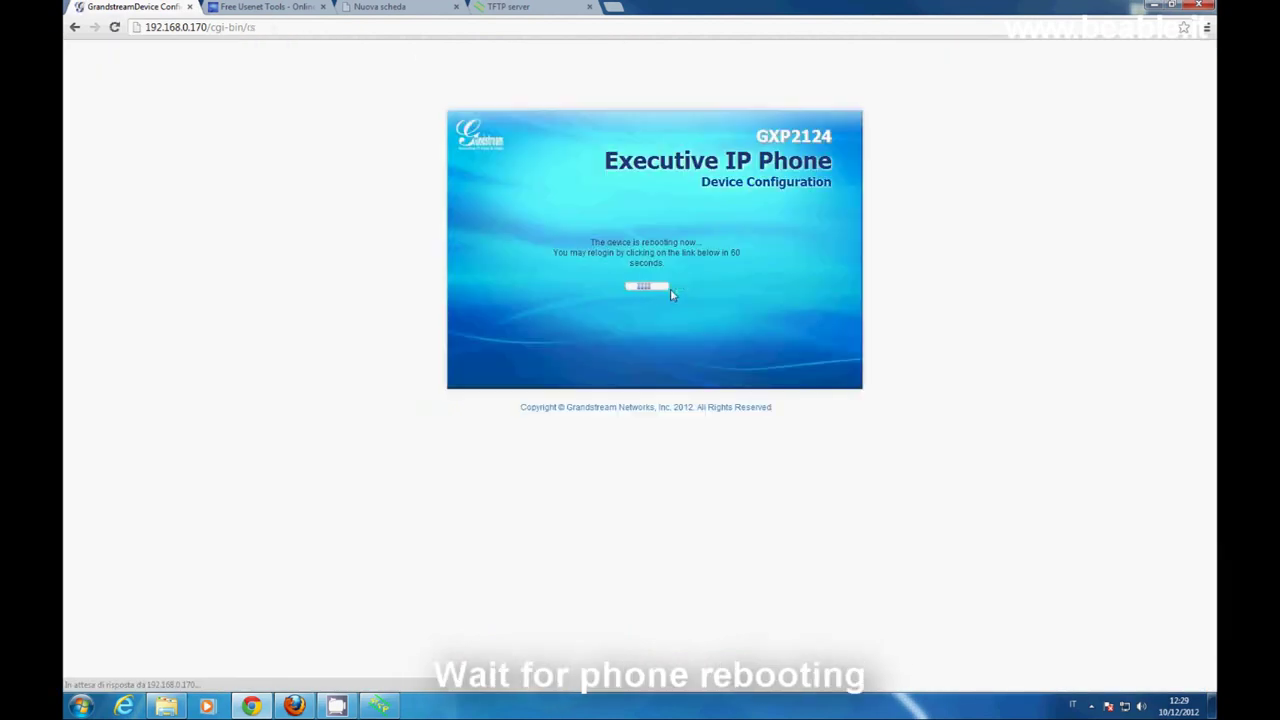
{"action": "left_click", "coordinate": [380, 706]}
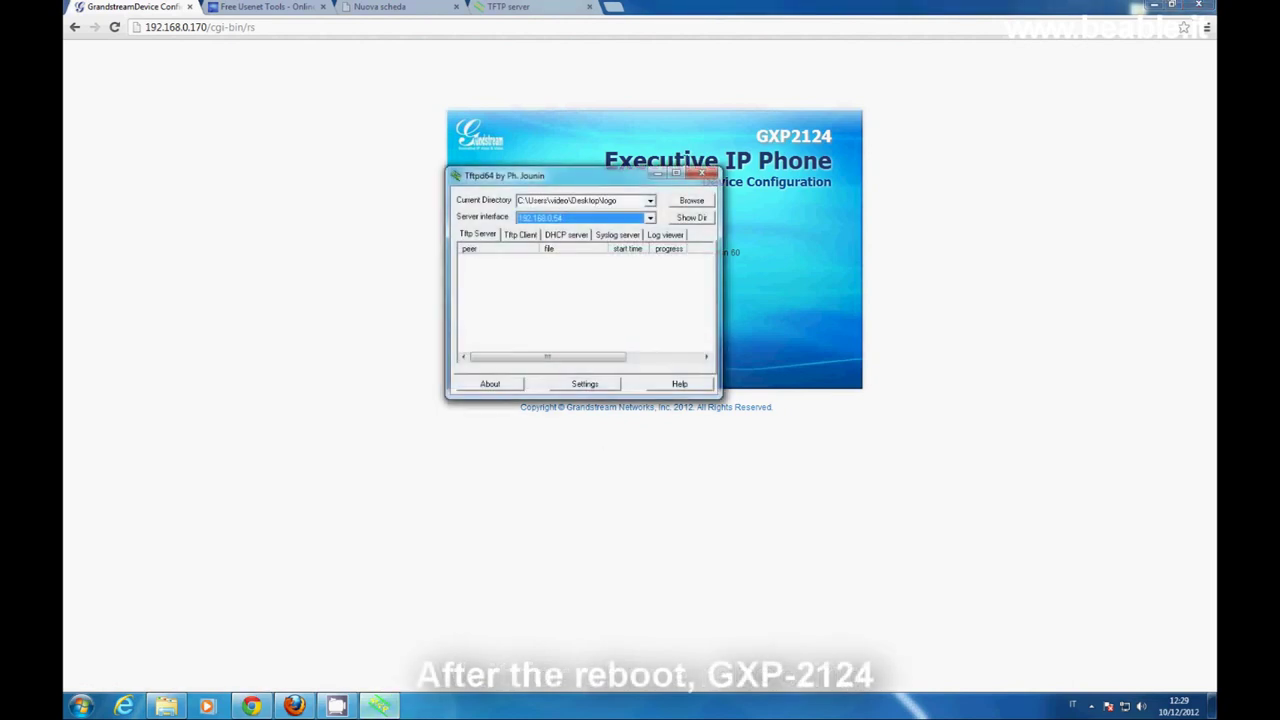
{"action": "left_click_drag", "start_coordinate": [625, 175], "coordinate": [988, 331]}
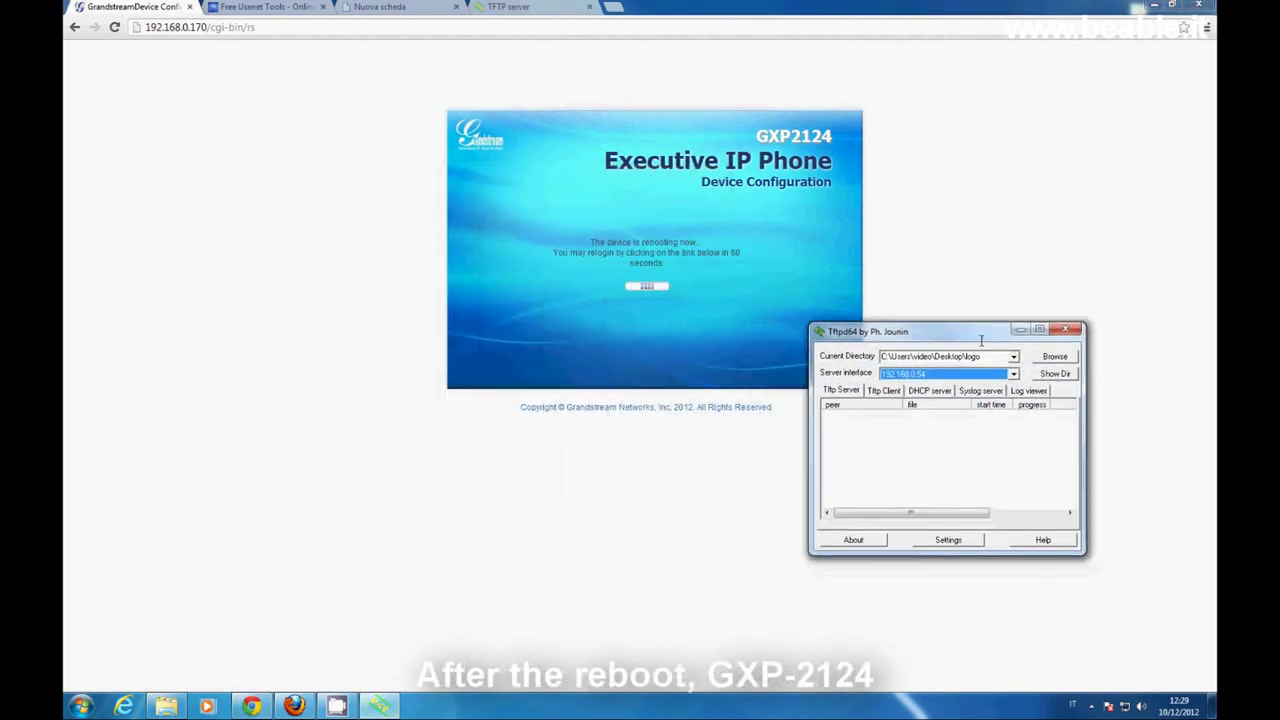